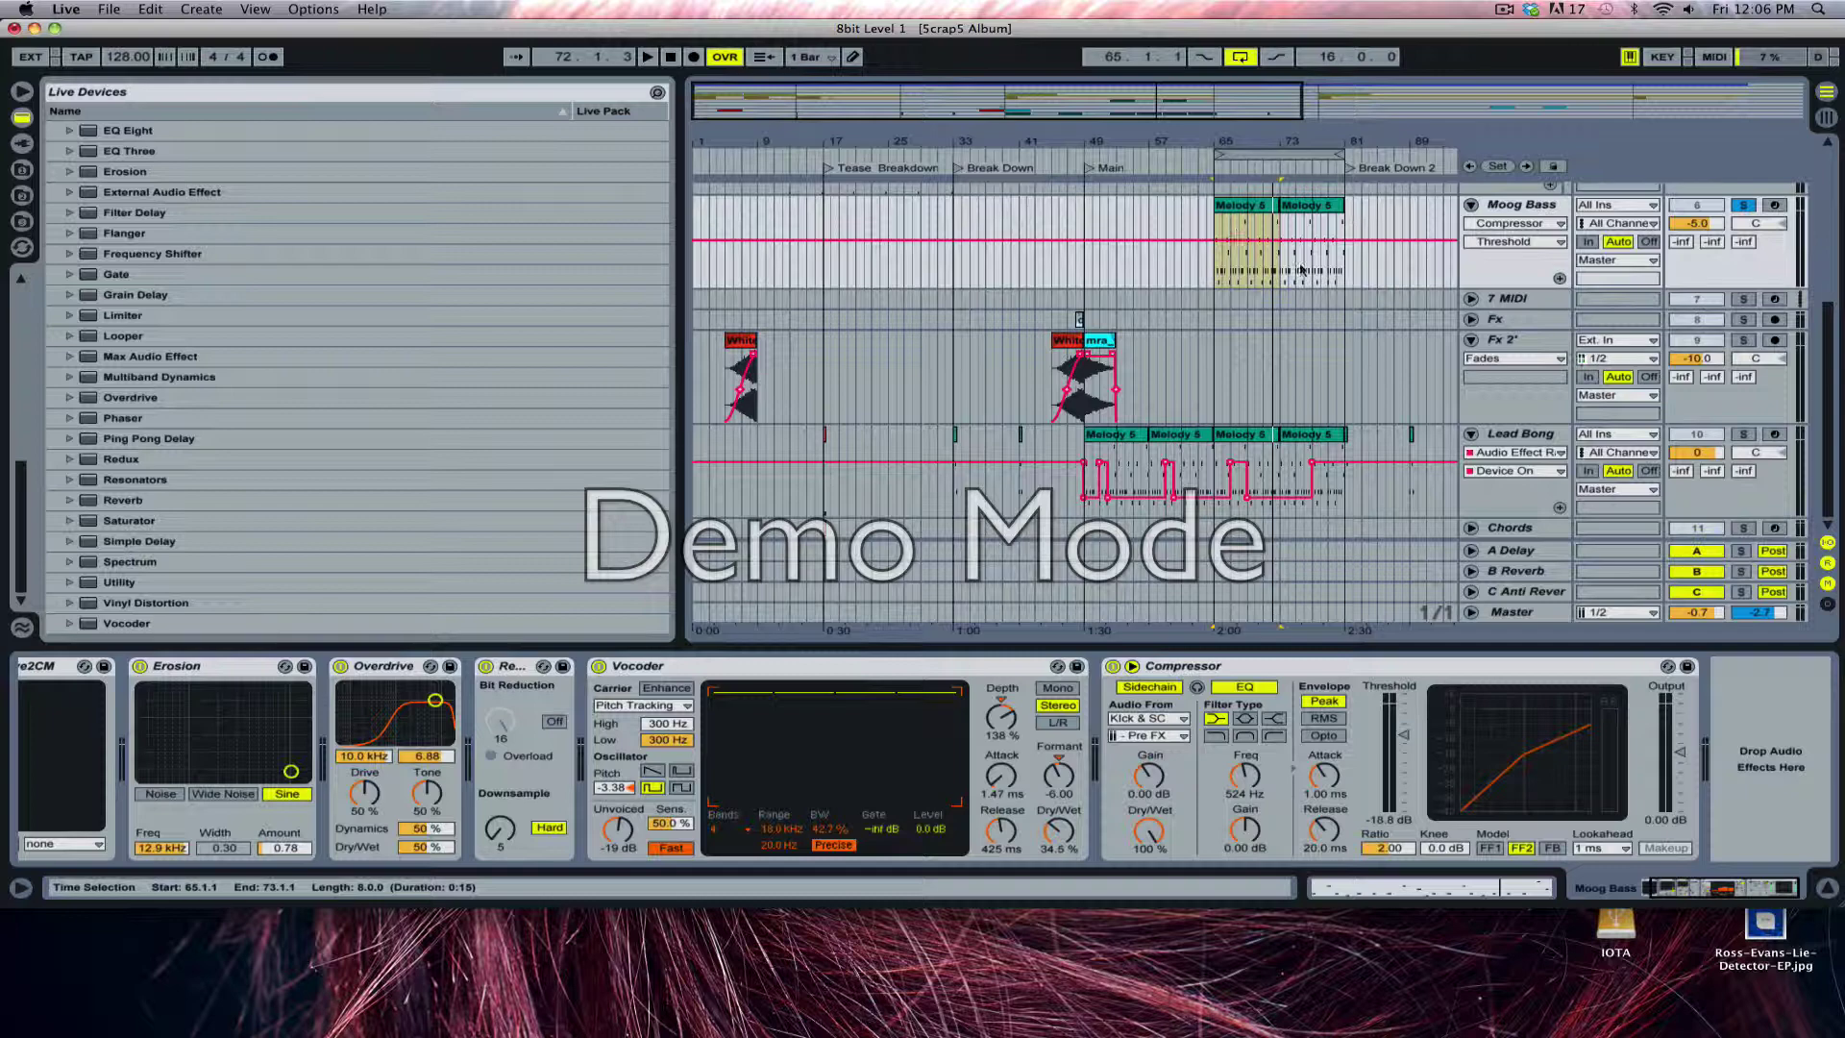
With the loop playing, drop the Moog Bass Compressor threshold to -50.9 dB and raise output to 8.26 dB
key(space)
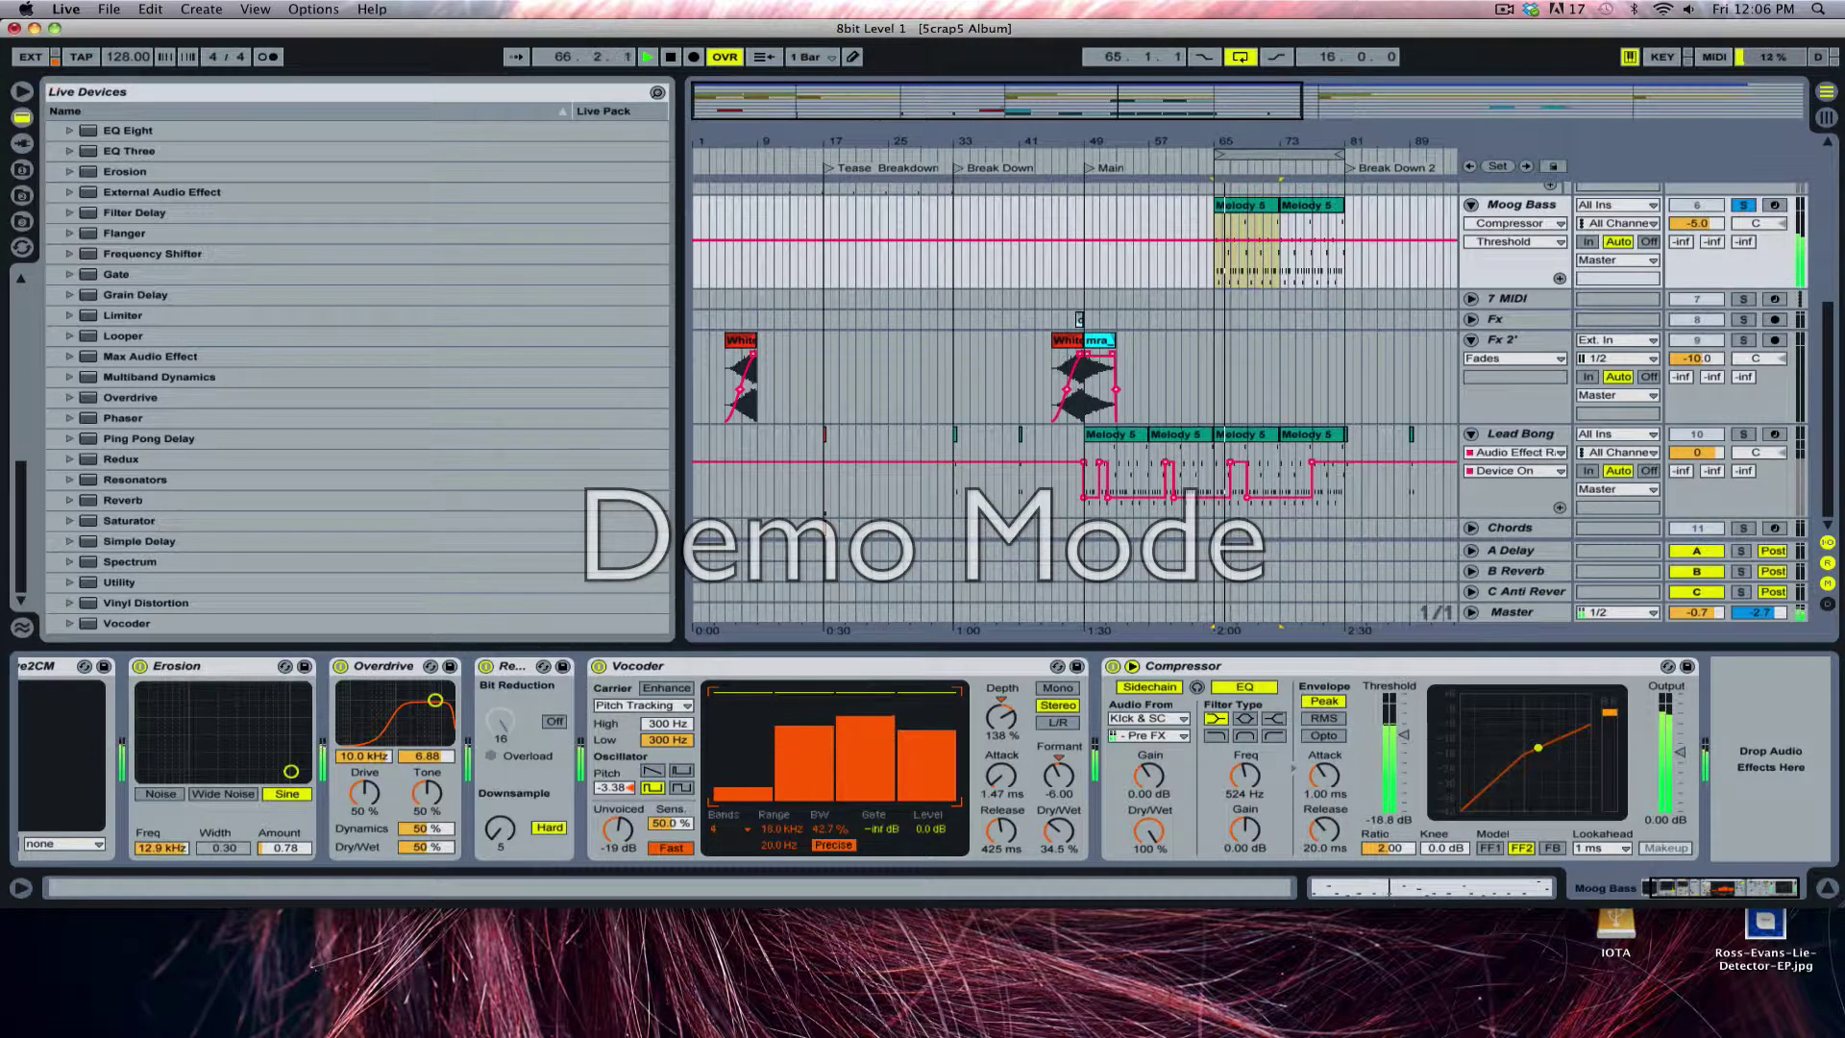
mouse_move(1388, 775)
mouse_down()
mouse_move(1390, 839)
mouse_move(1390, 788)
mouse_up()
drag(1690, 750, 1690, 739)
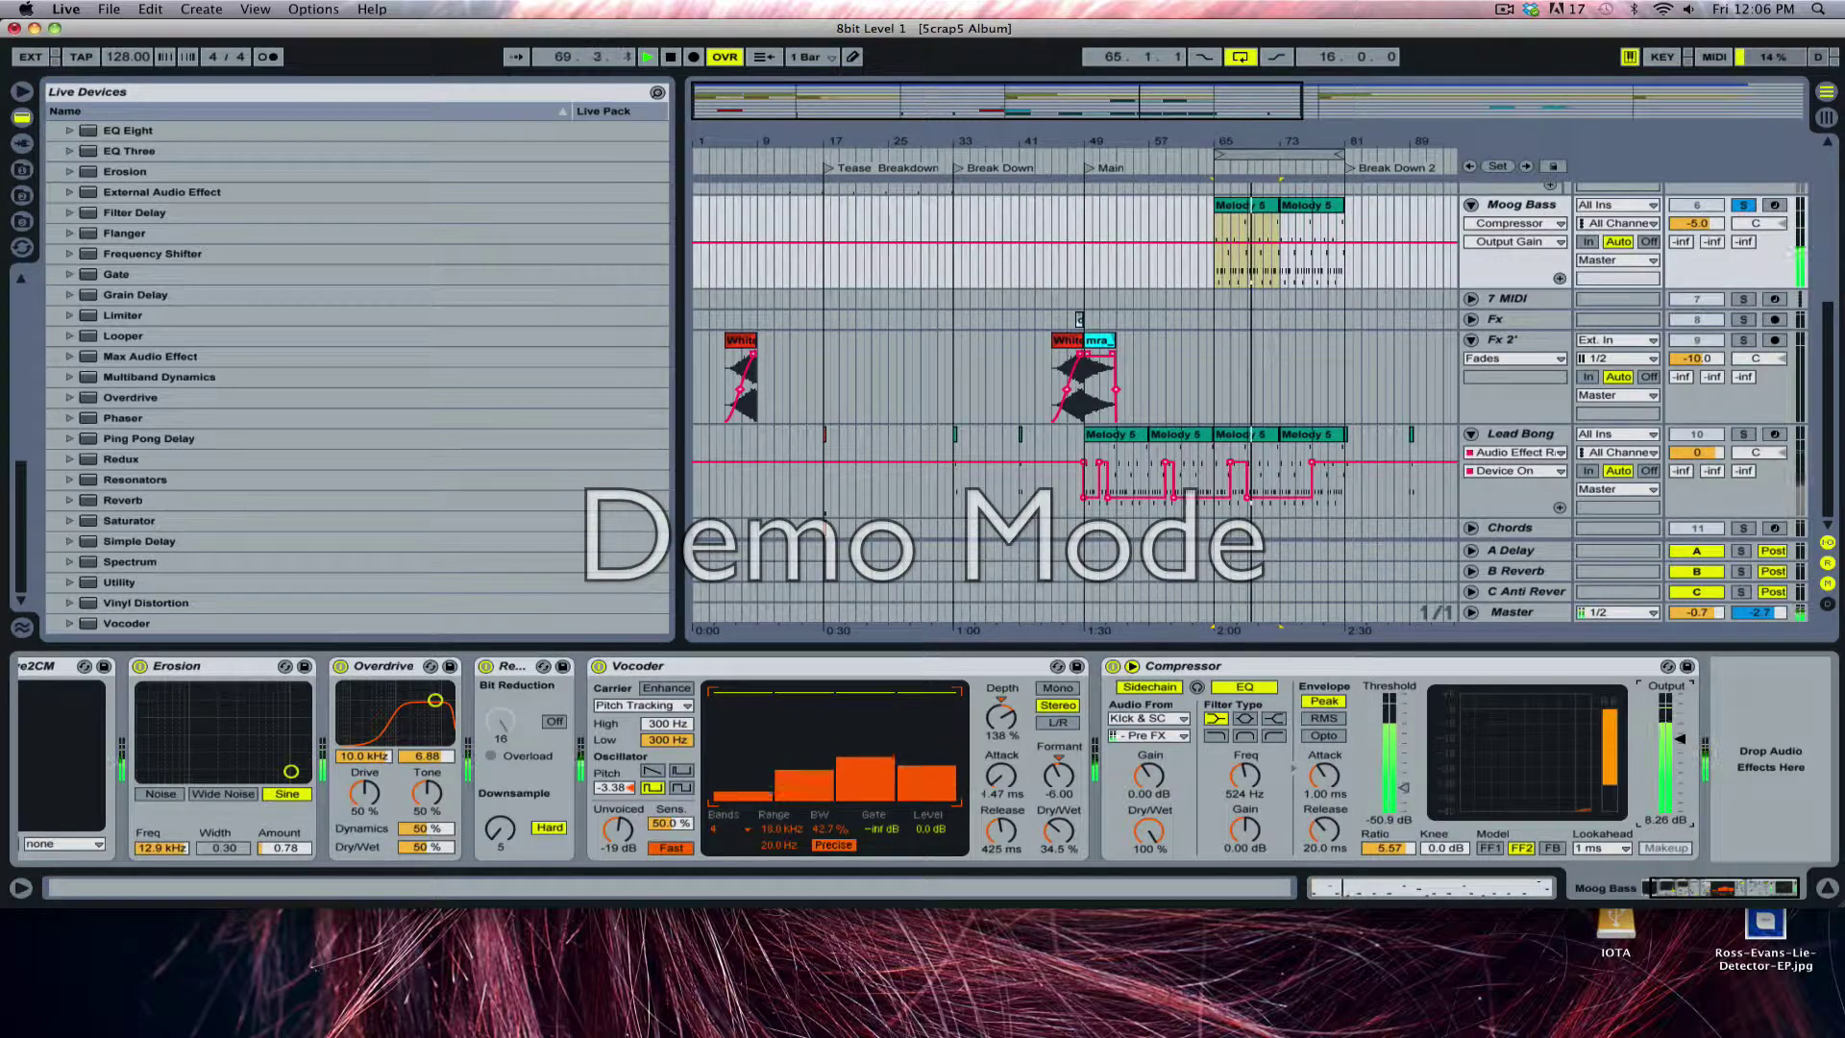
Open the Kick & SC clip in Draw Mode and shorten its loop to end at bar 3
scroll(1303, 281, up, 3)
scroll(1303, 282, up, 1)
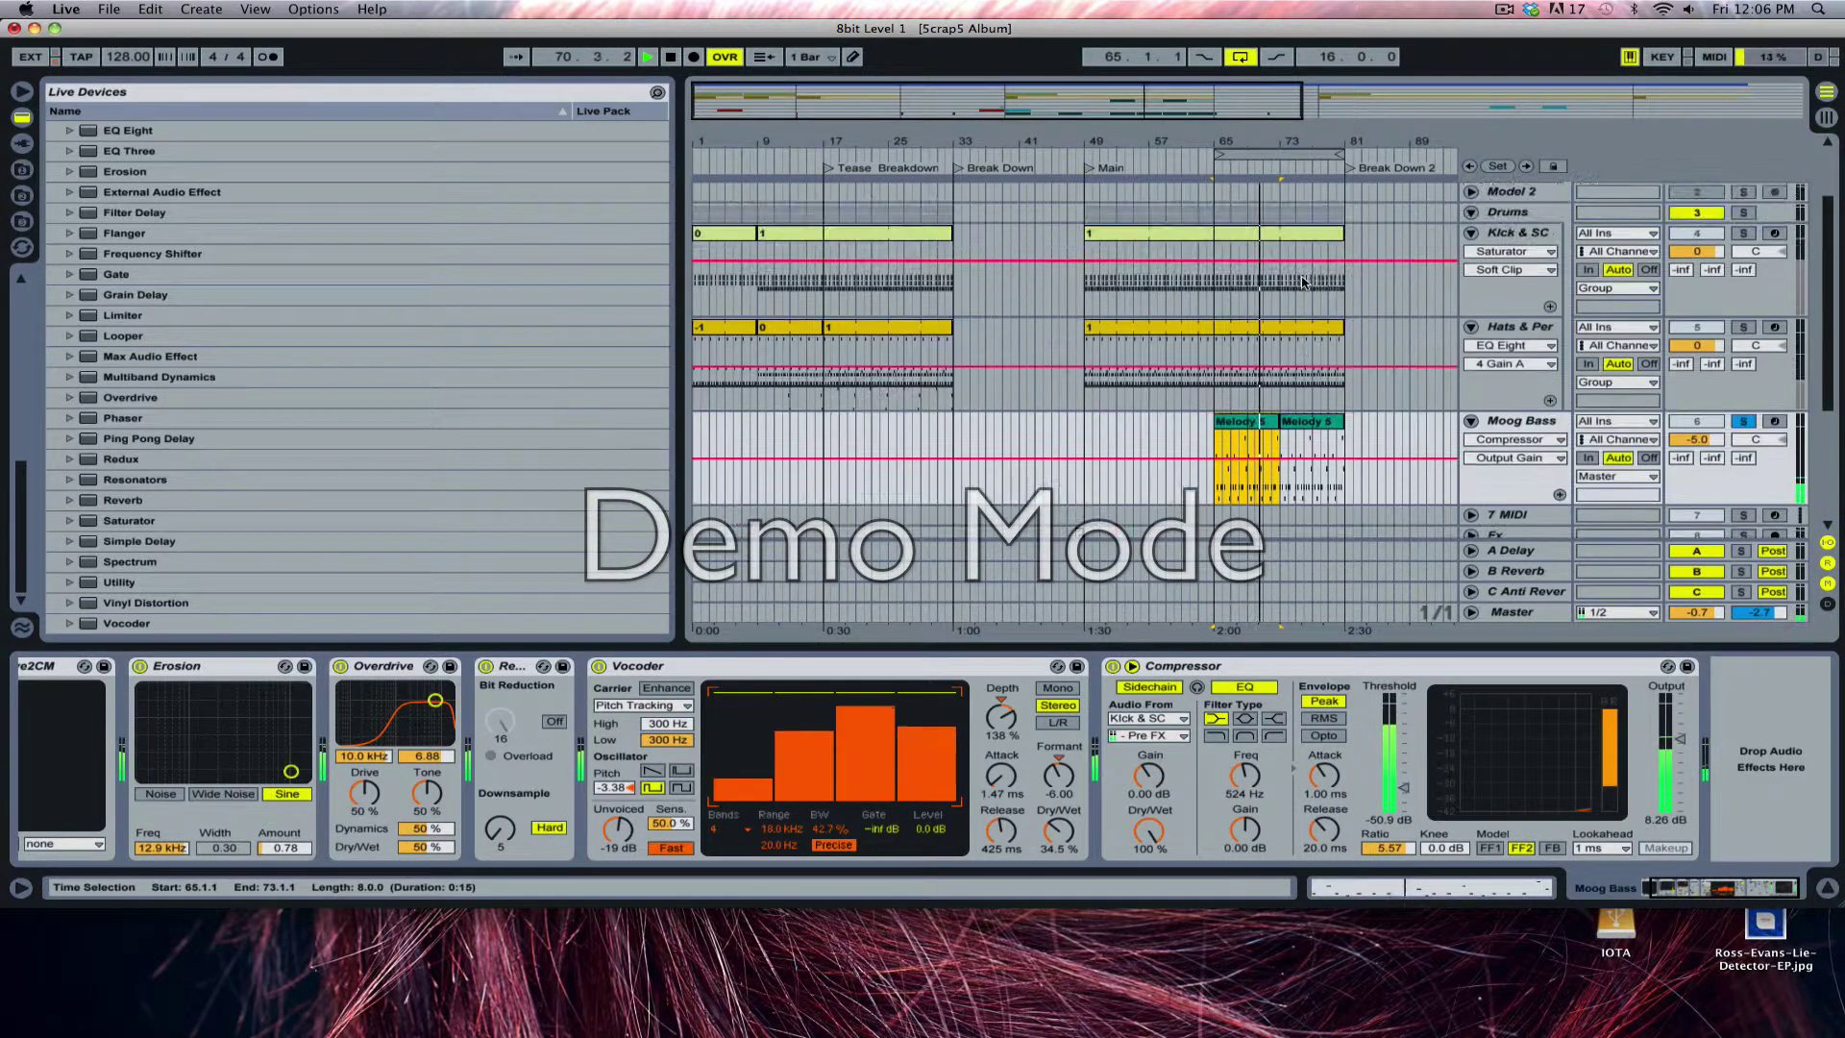
click(1323, 233)
double_click(1322, 234)
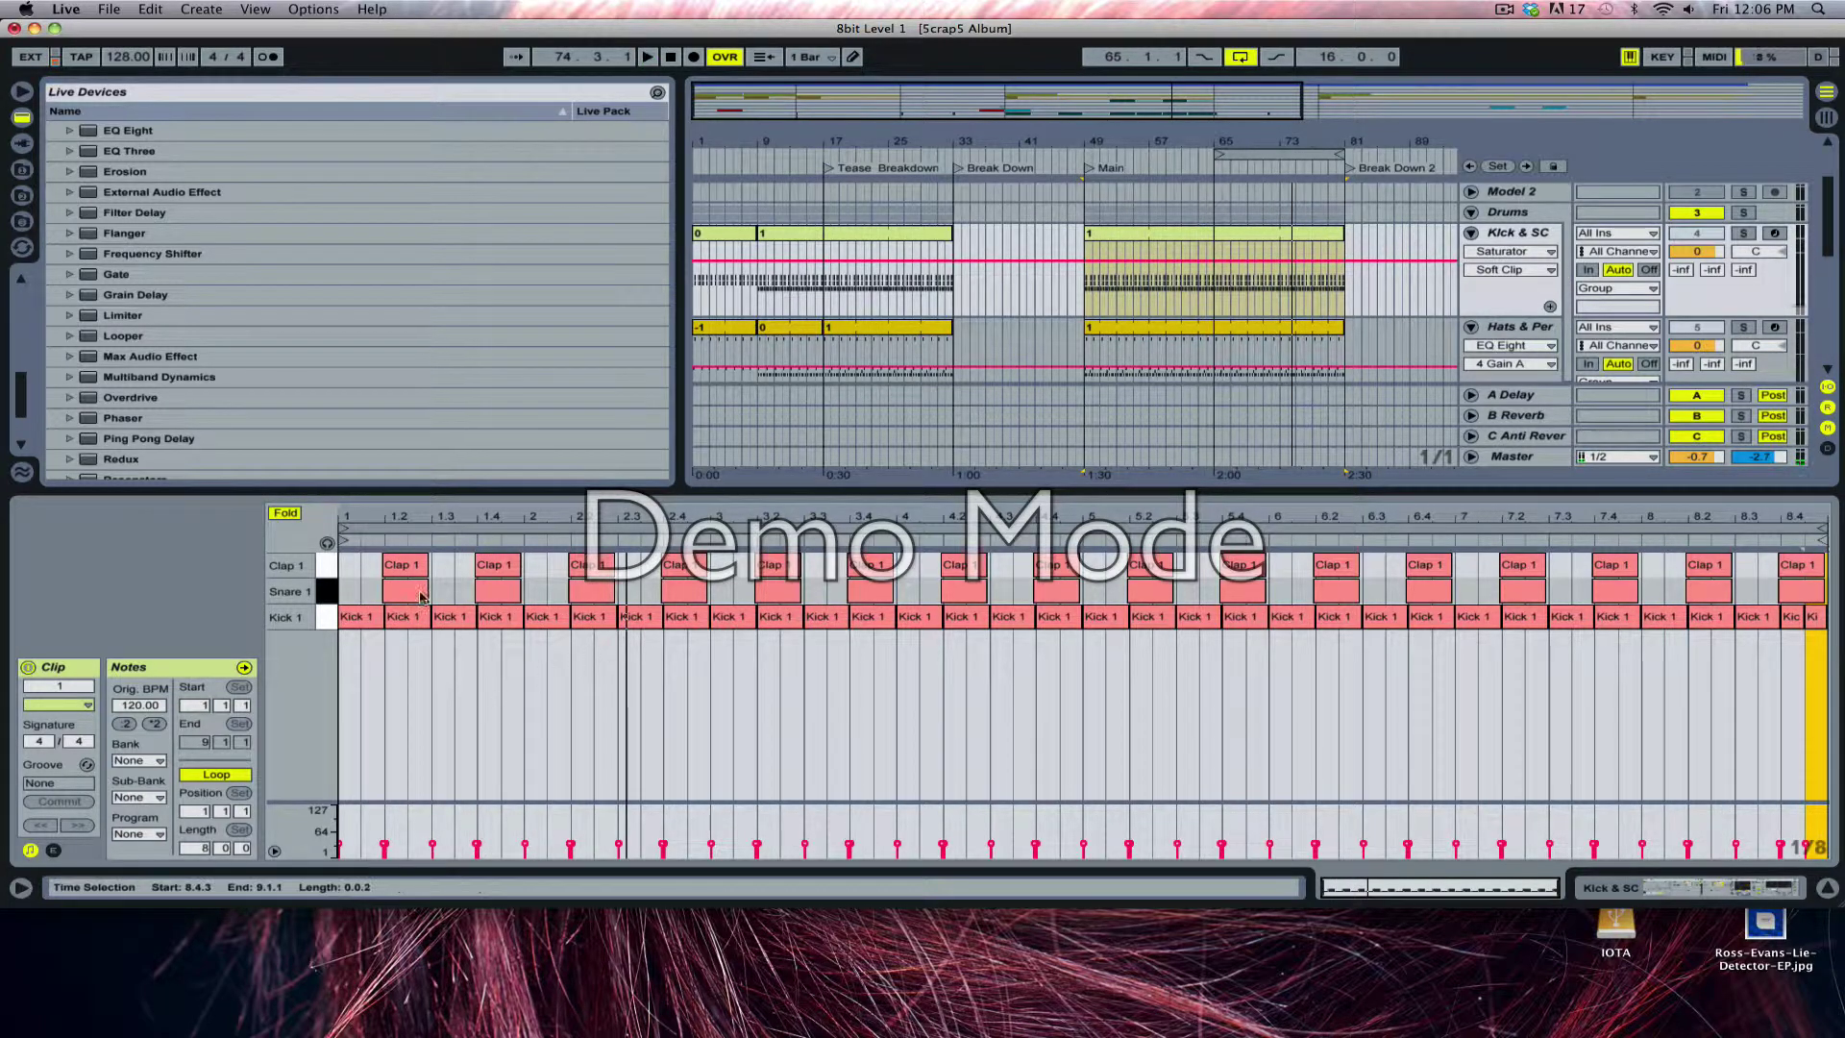
key(super+b)
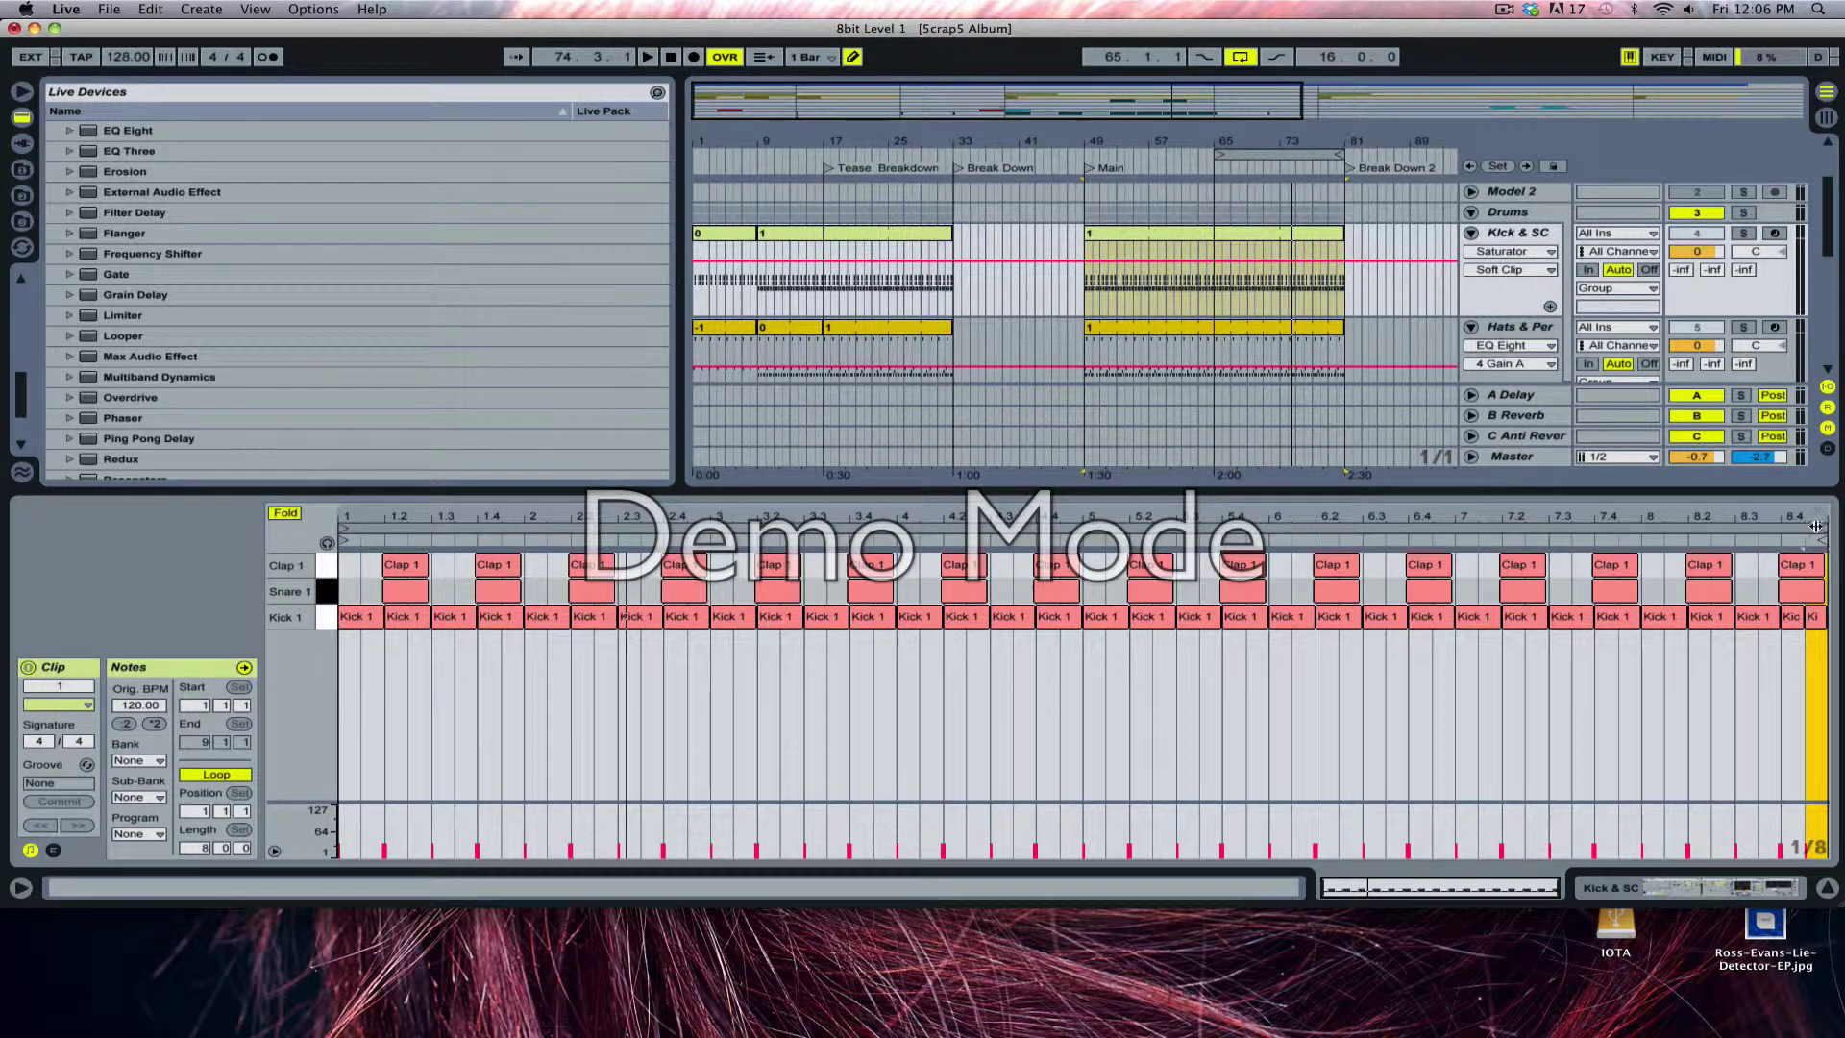
drag(1816, 527, 711, 515)
On a 1/4 grid, delete the Kick 1 hits at beats 1.2, 1.4, 2.2 and 2.4, then play
right_click(629, 580)
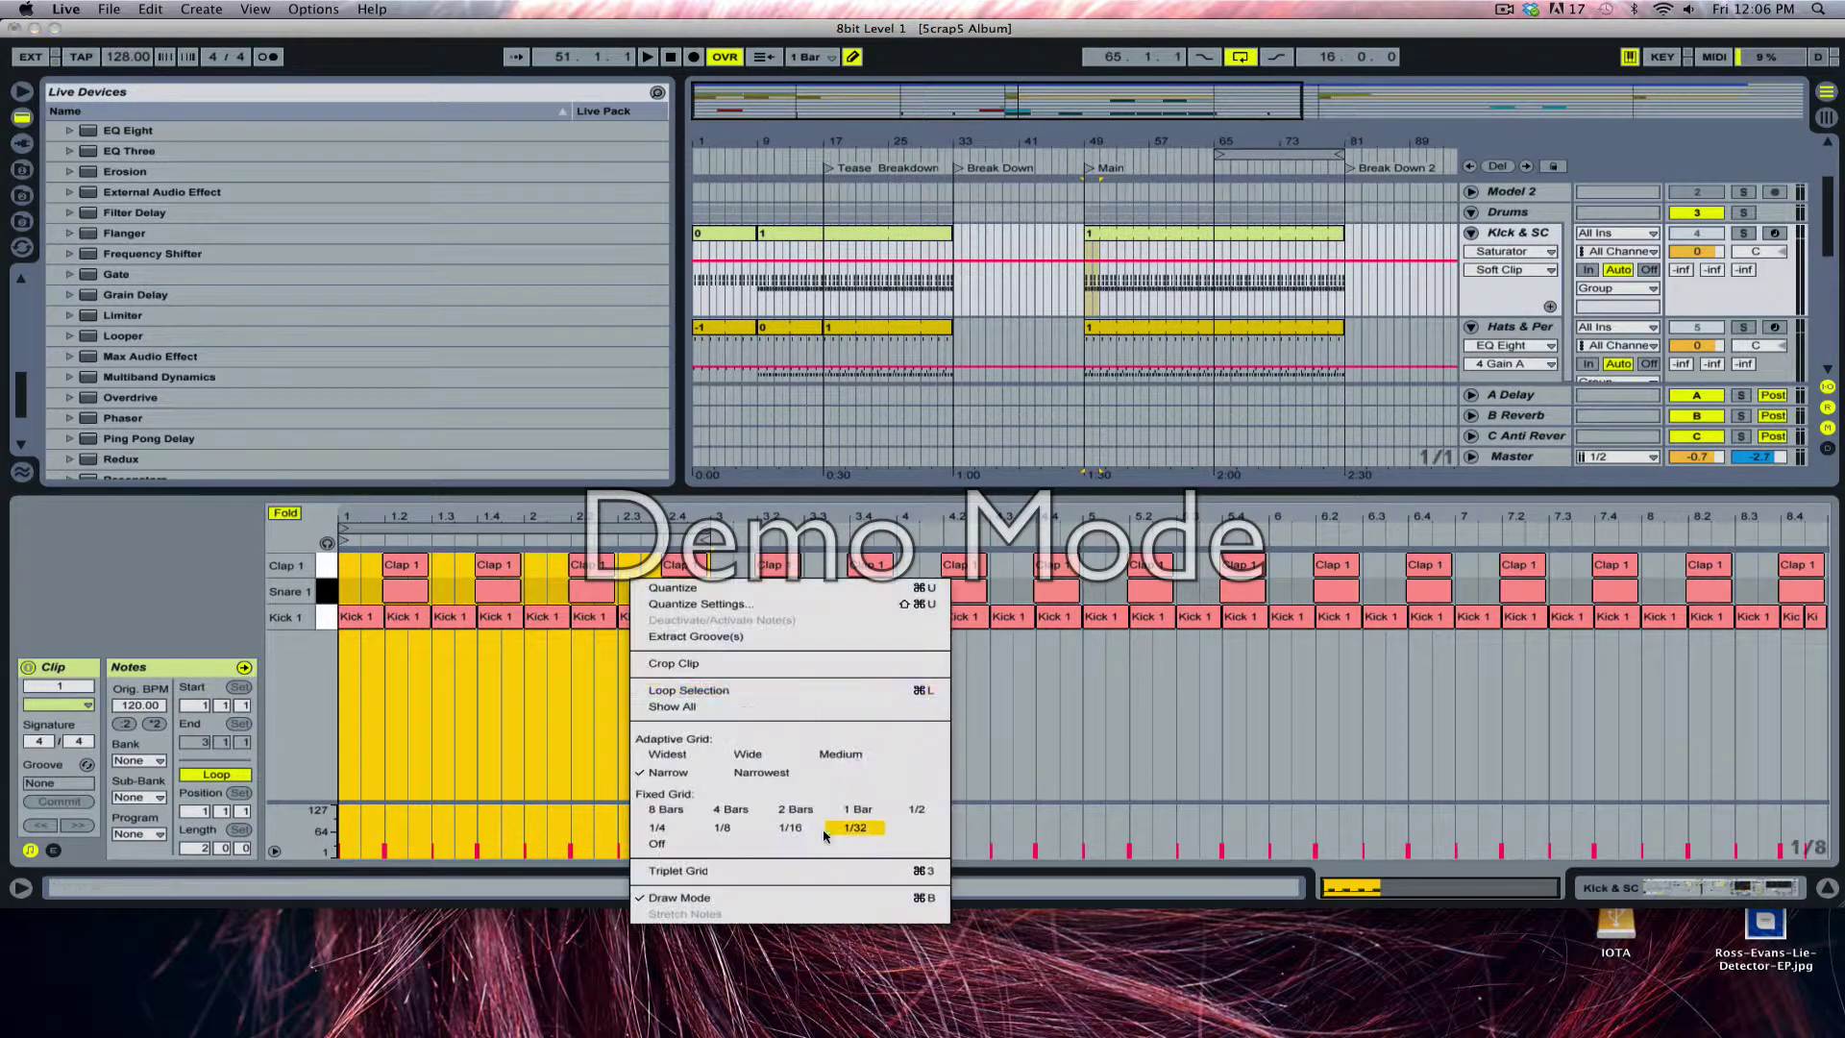
click(660, 828)
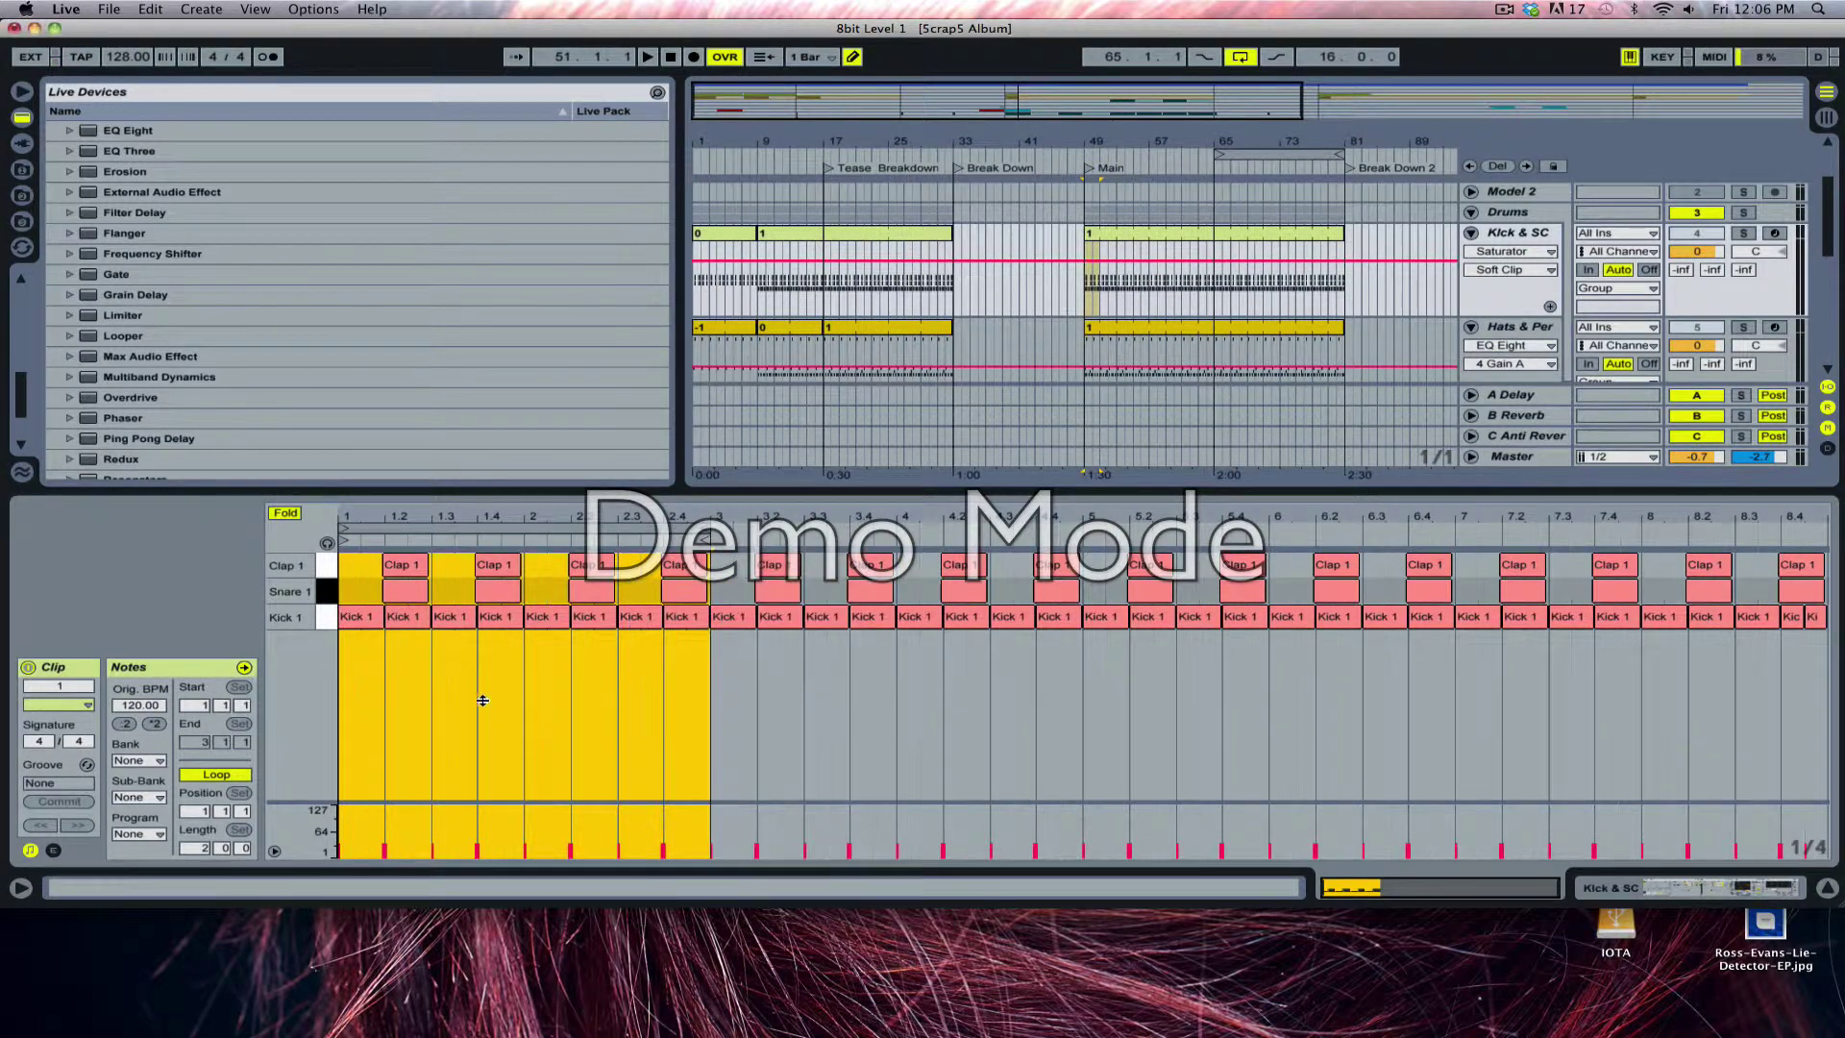
click(407, 616)
click(500, 616)
click(593, 616)
click(682, 616)
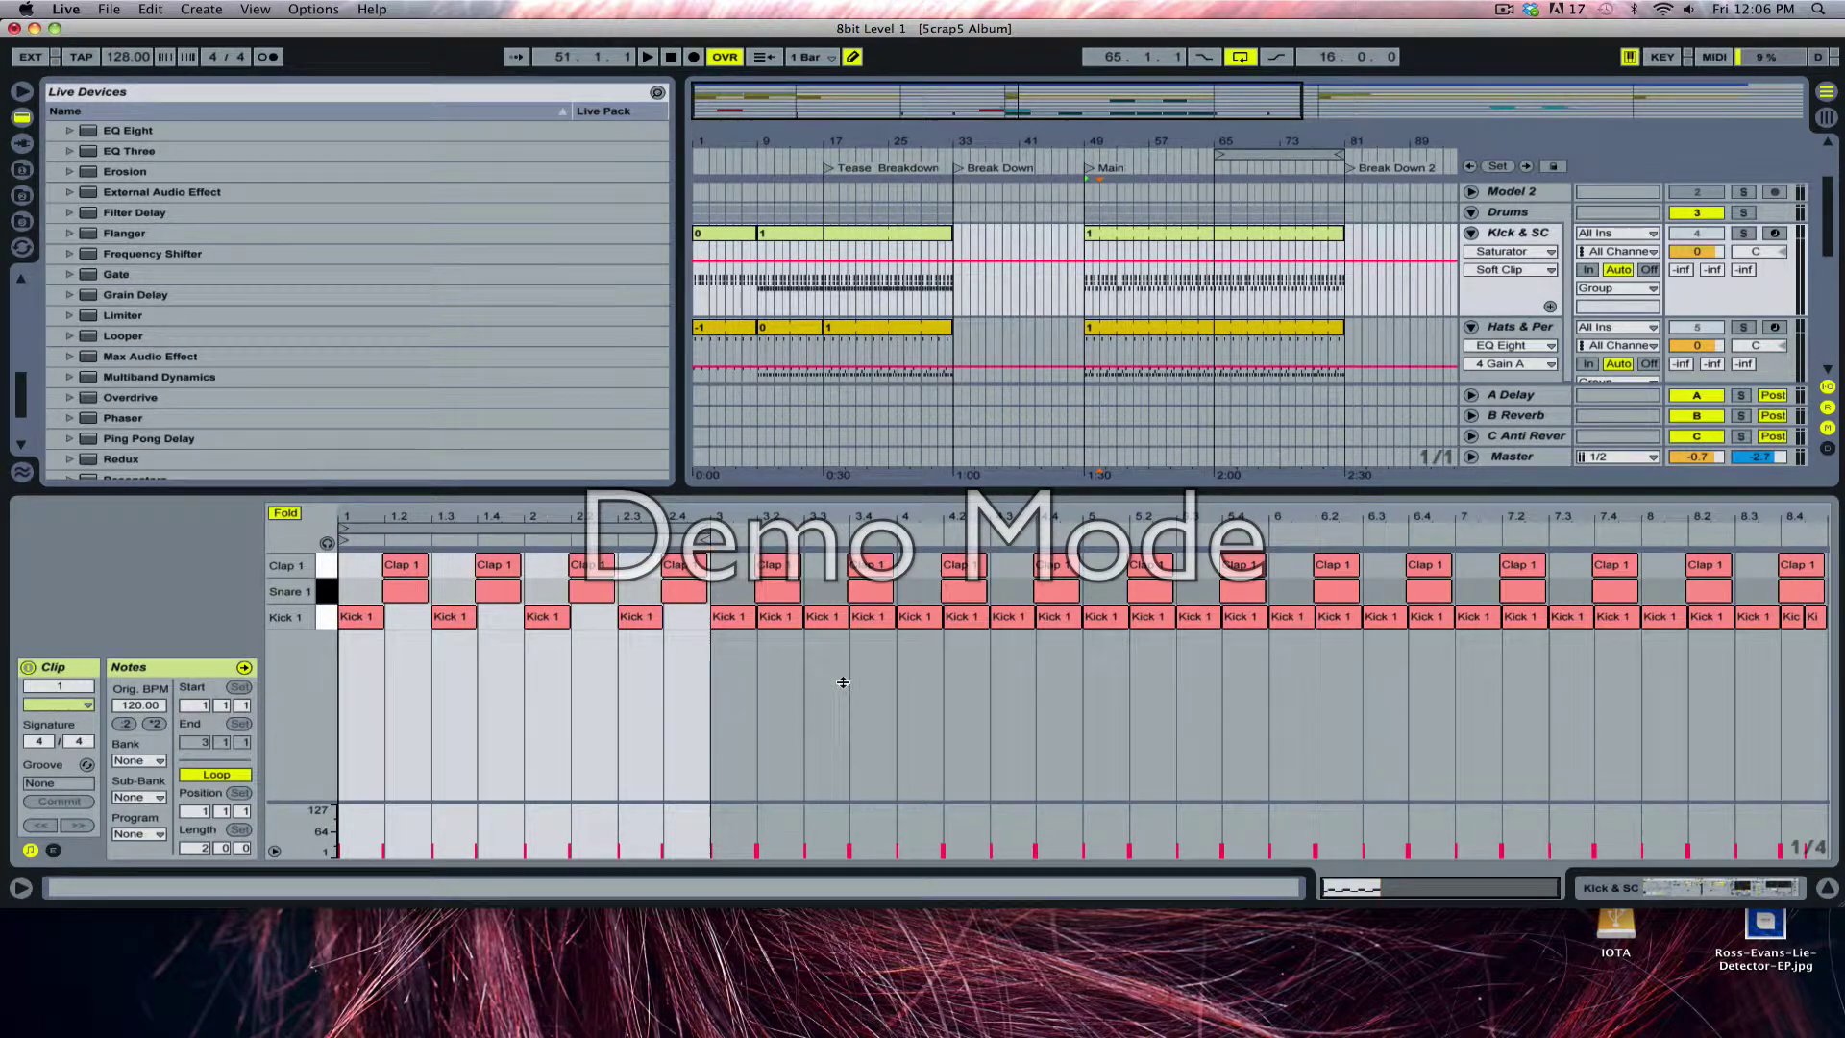
key(space)
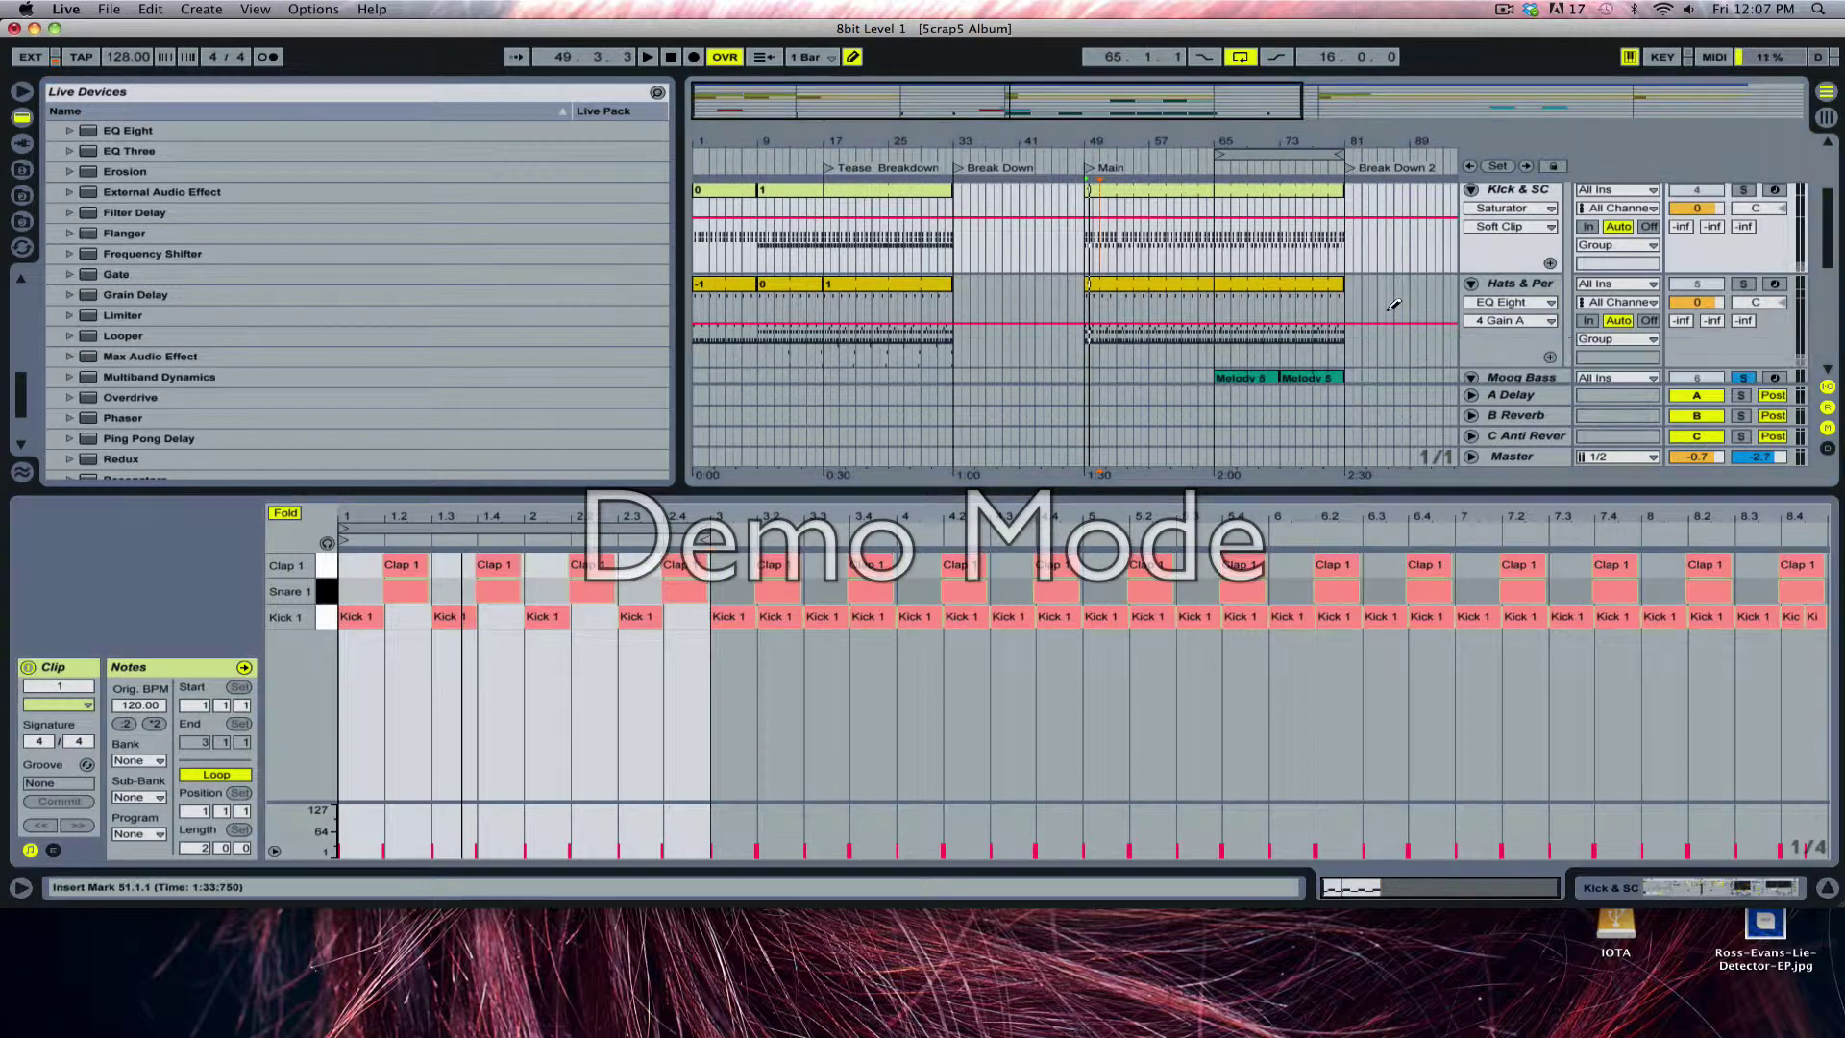
Look over the Melody 5 clip and the Kick & SC track's effect devices, including its Saturator
scroll(1393, 308, down, 4)
click(1260, 323)
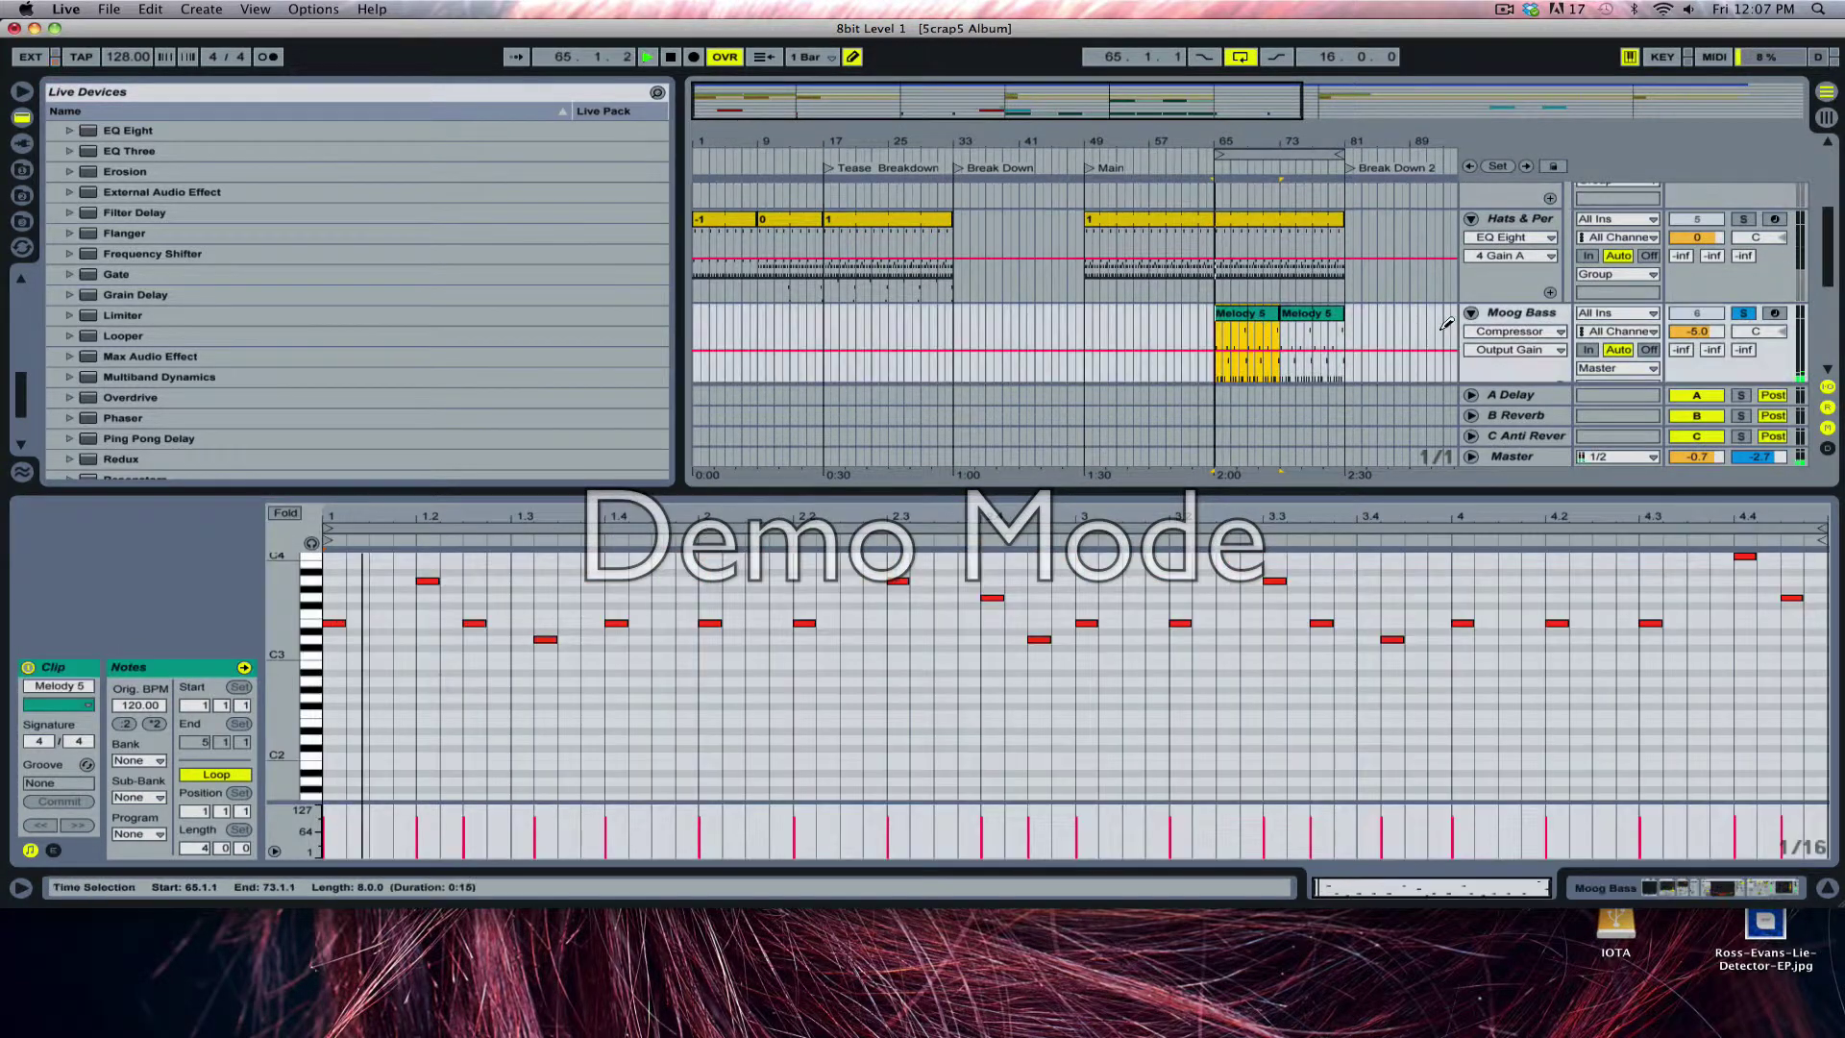
scroll(1511, 246, up, 3)
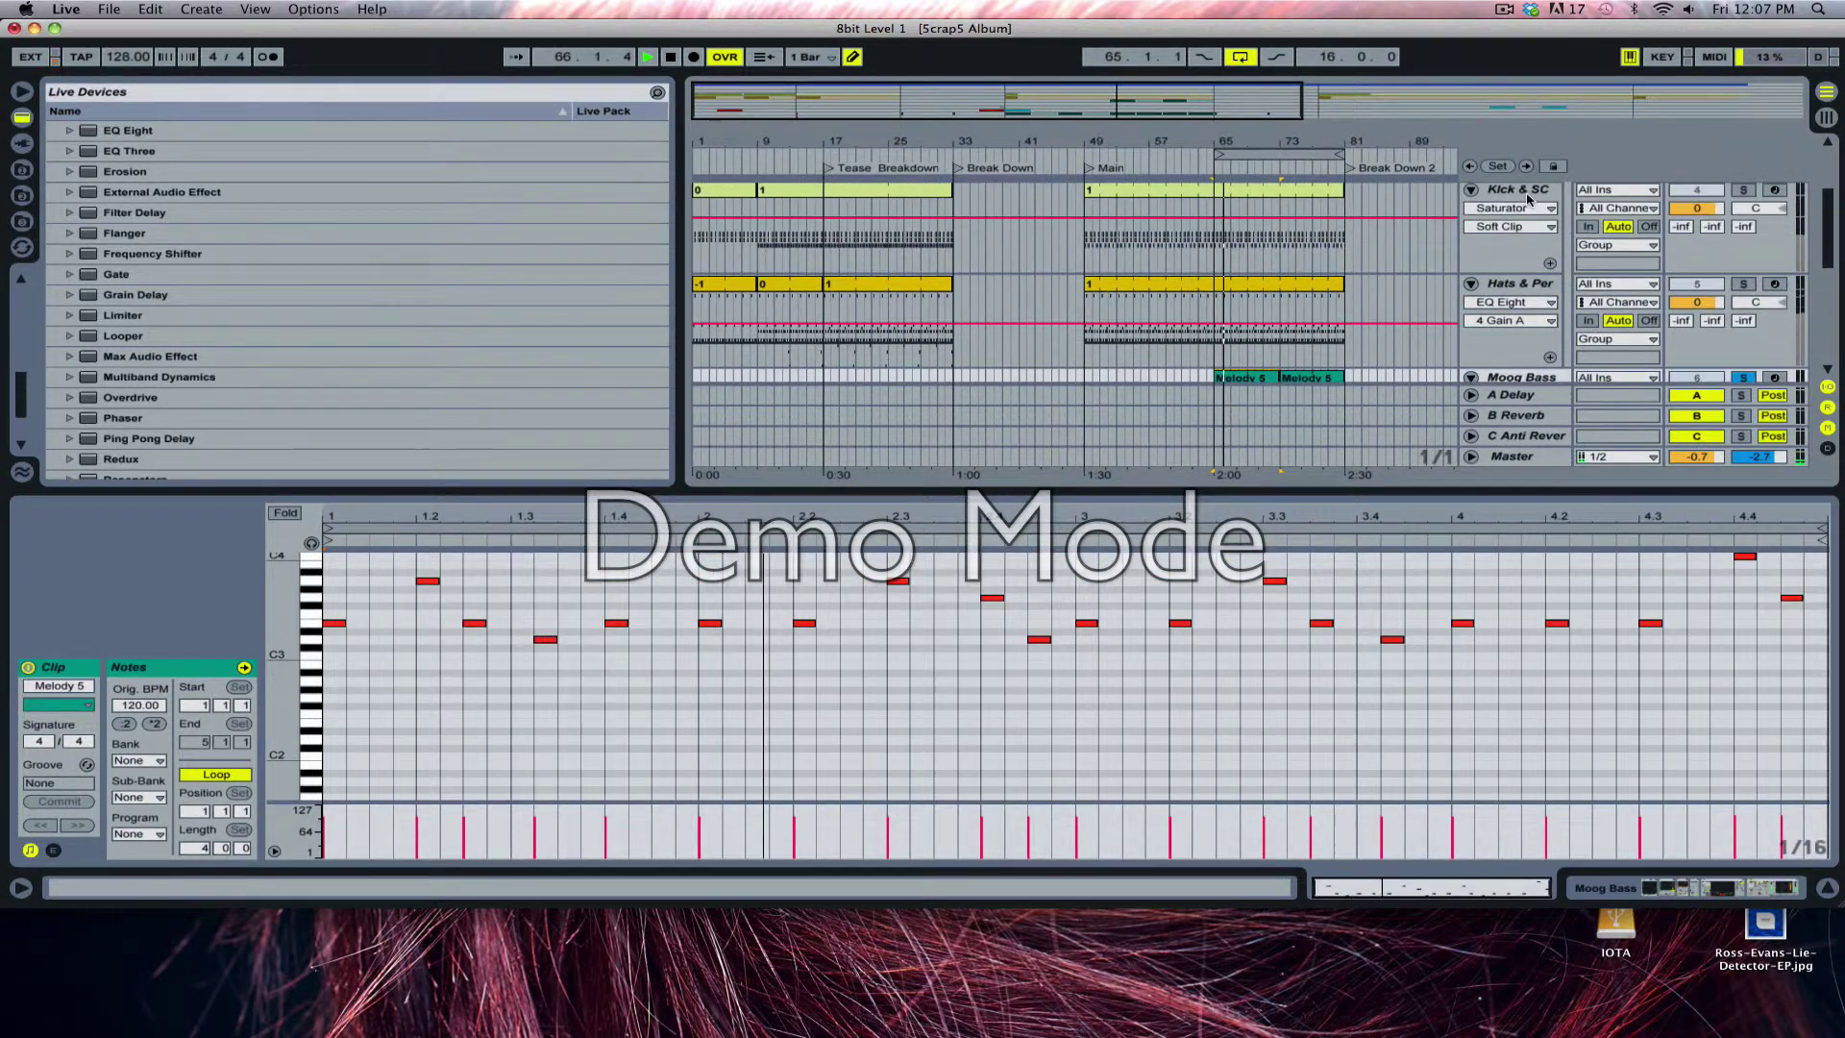
click(1511, 246)
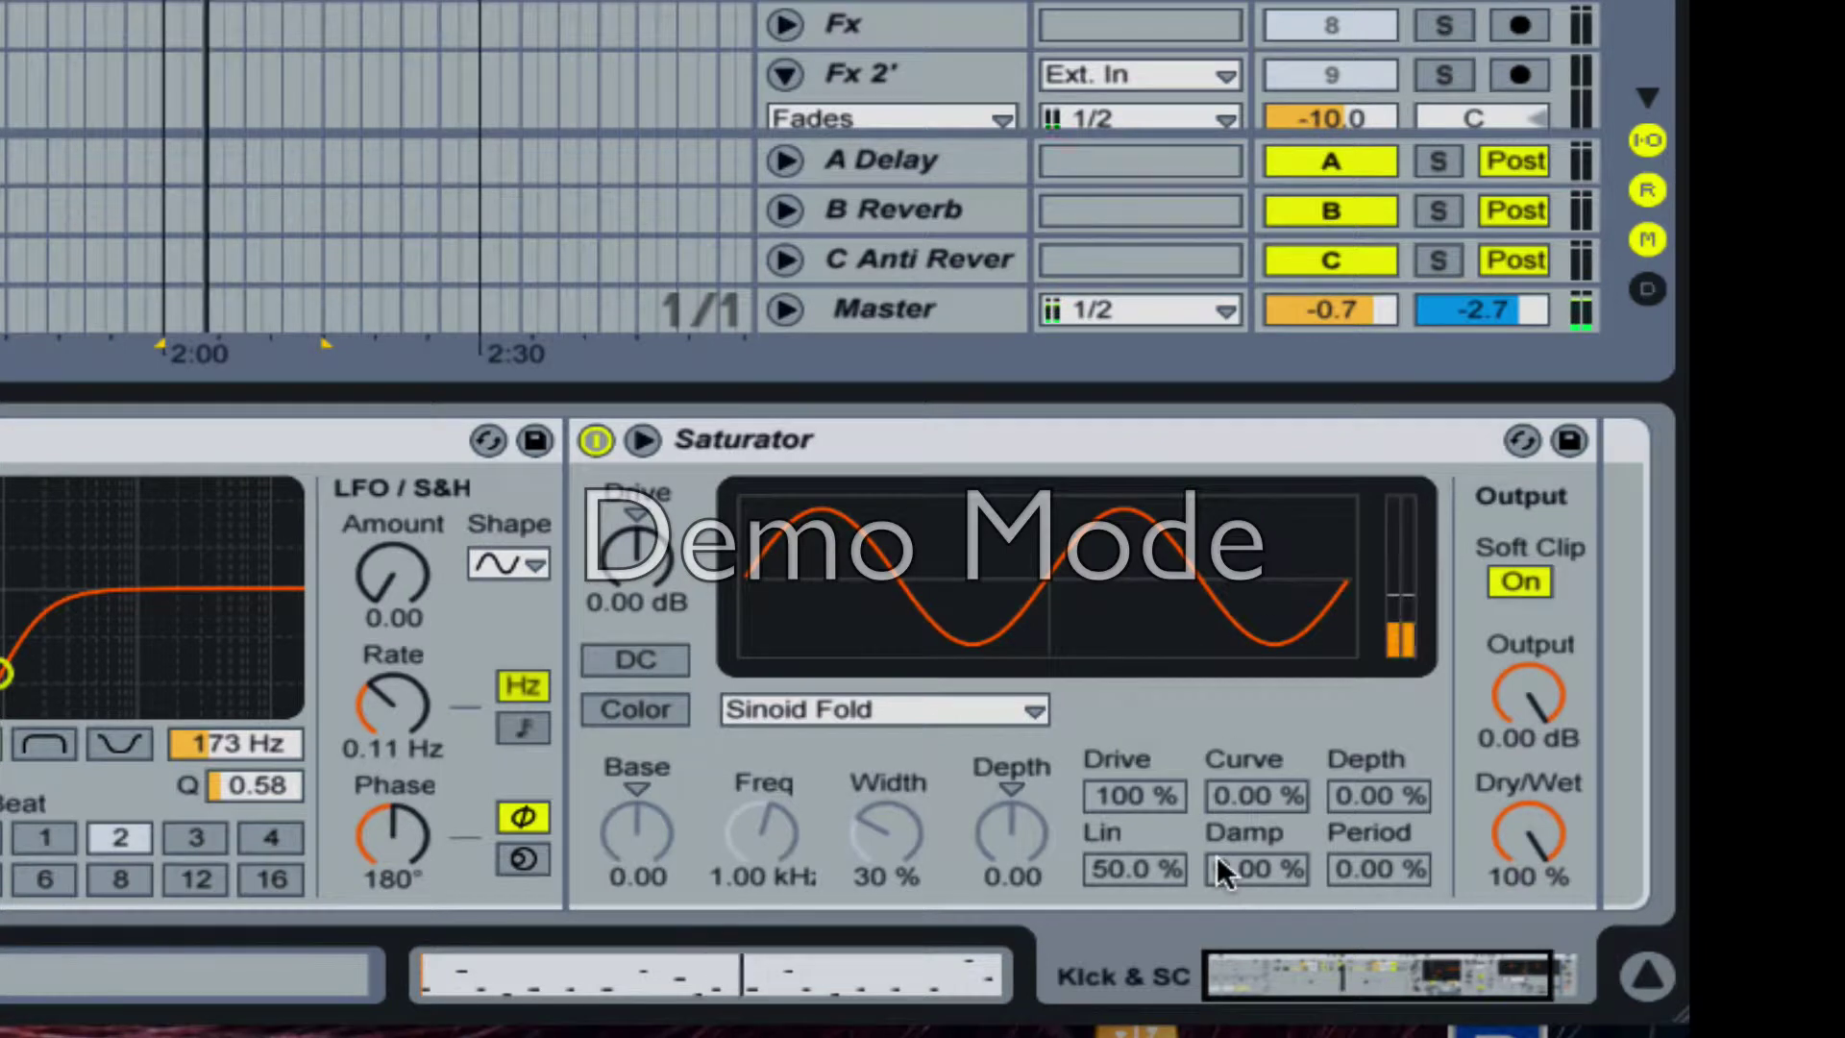
click(1441, 972)
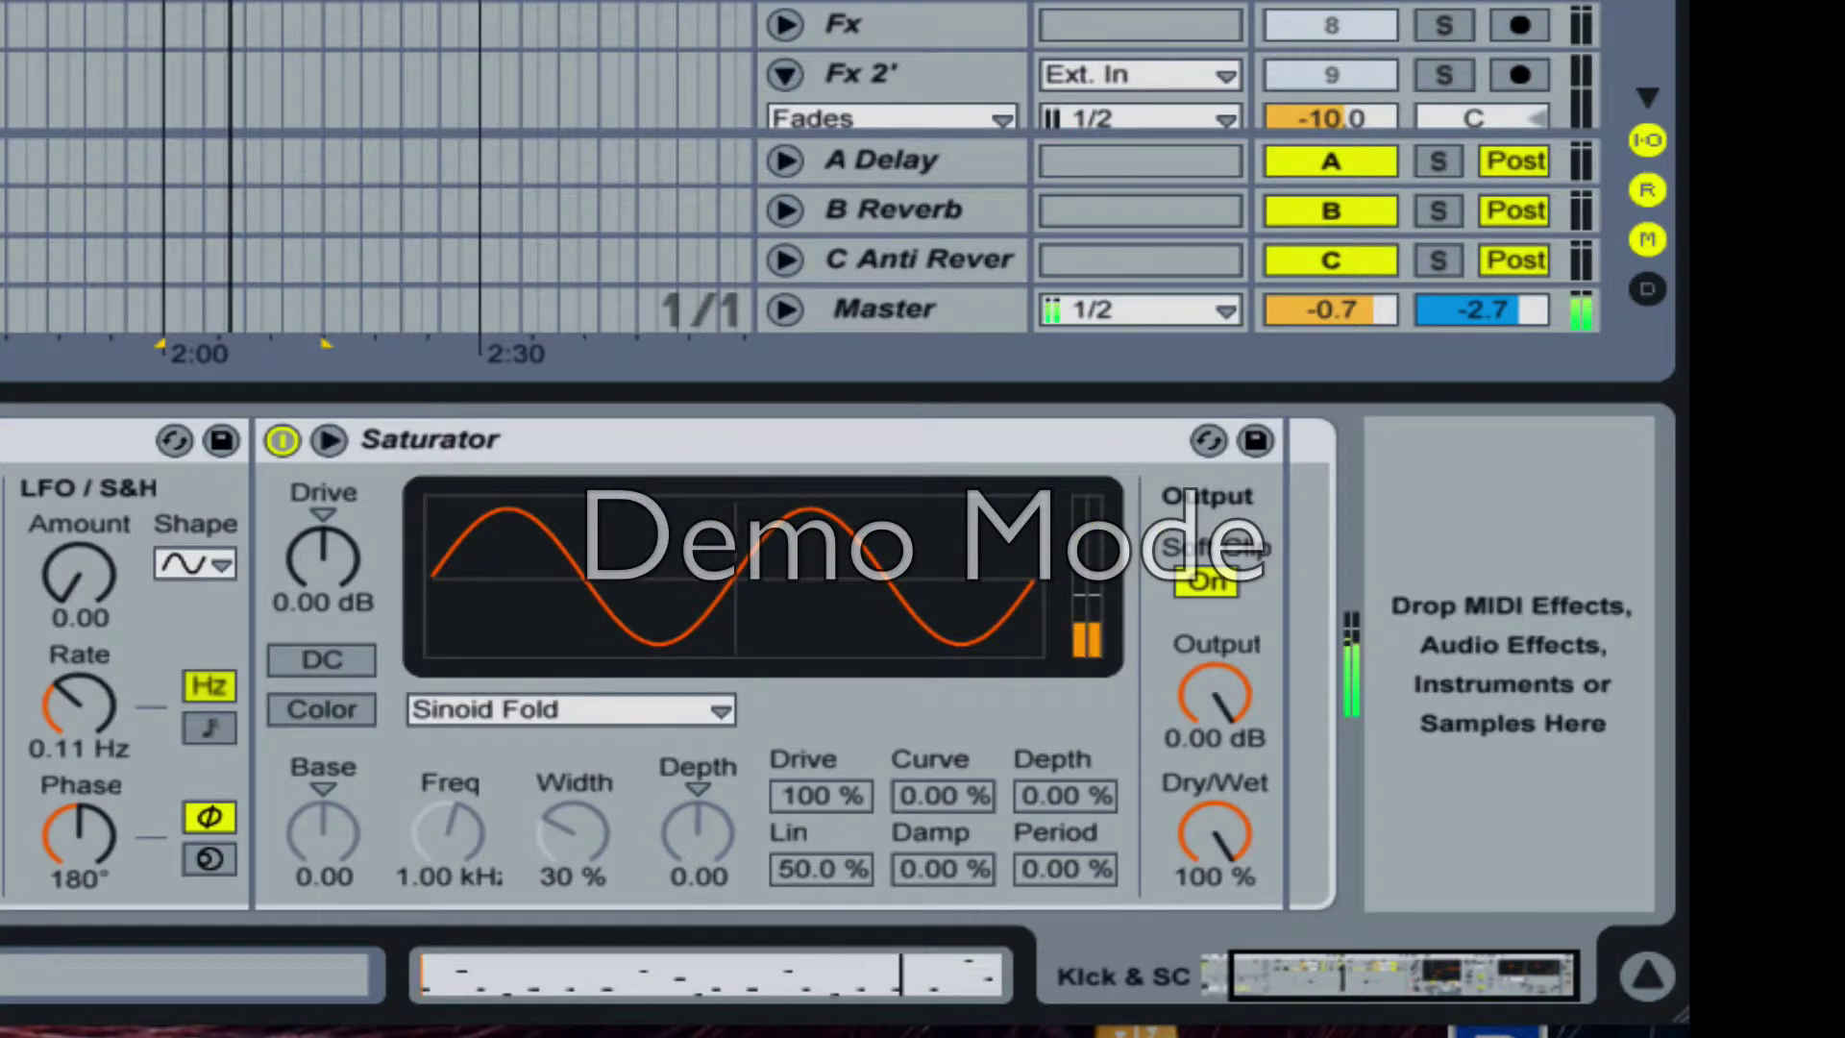
On the Moog Bass Compressor, lower output to 3.63 dB and raise threshold to -24.7 dB
key(Down)
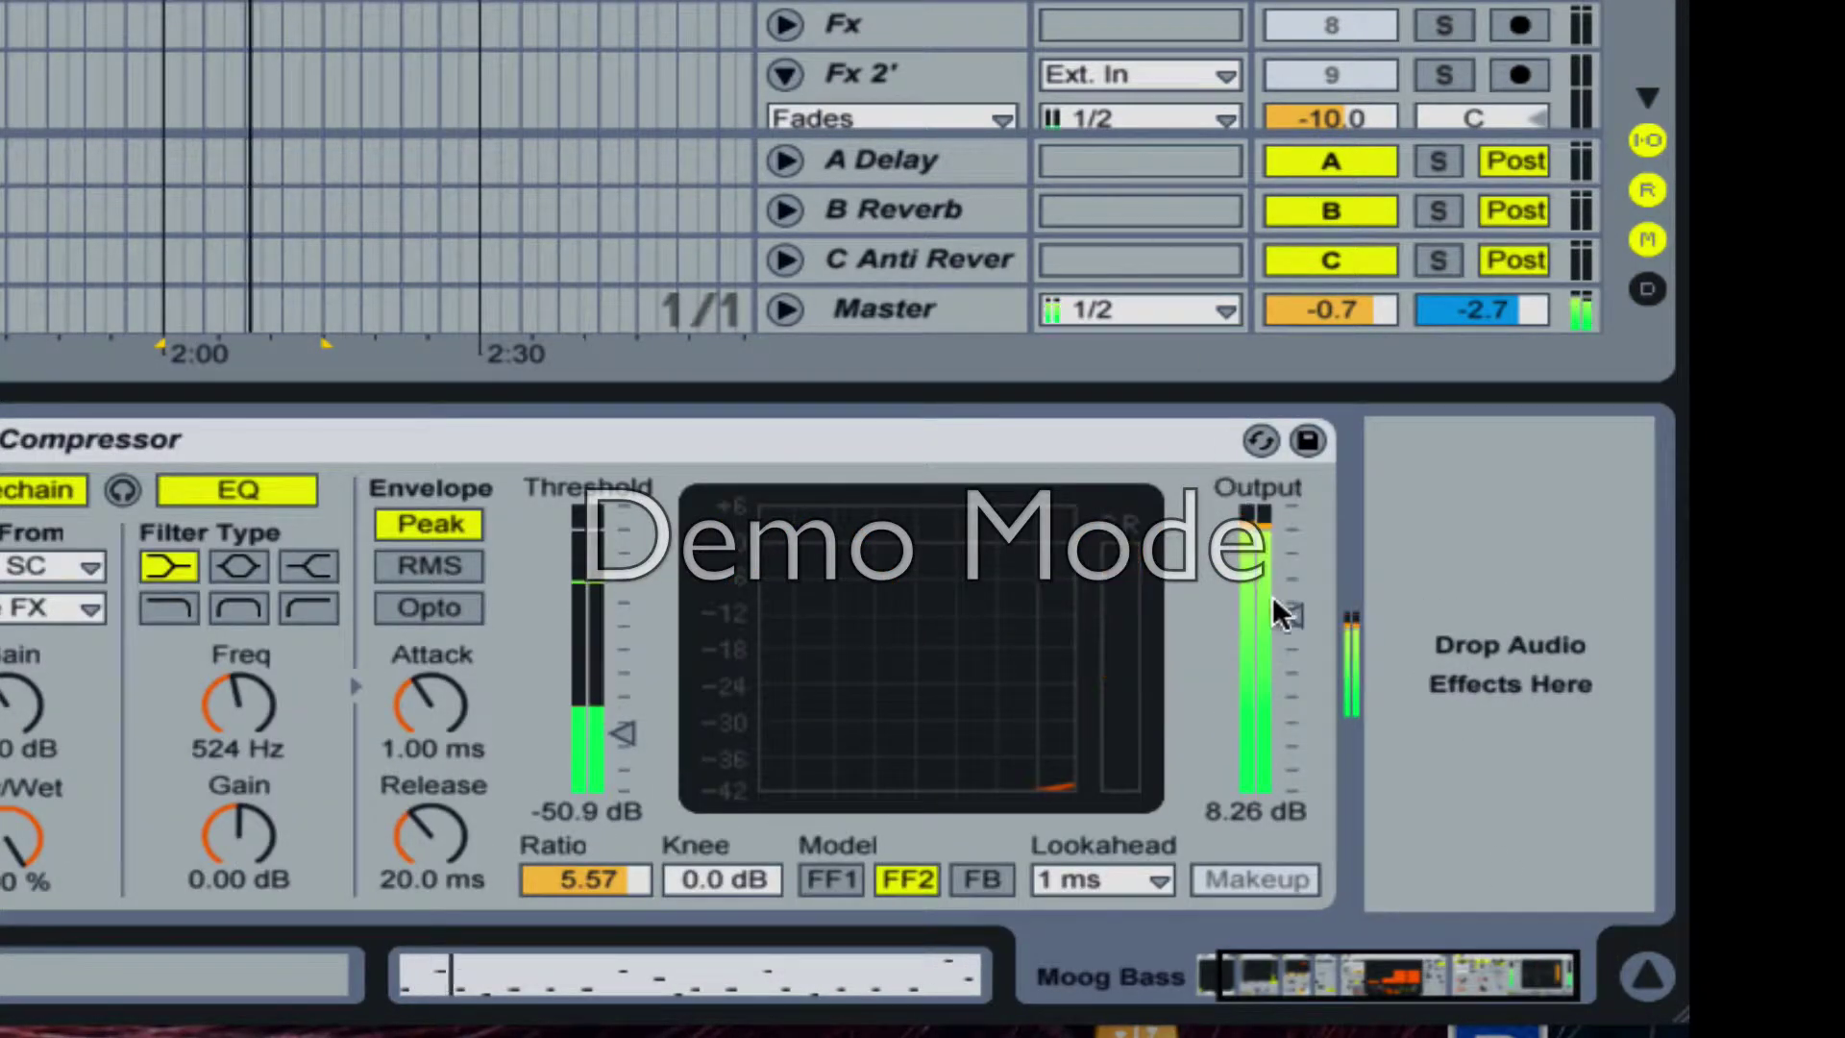
drag(1273, 600, 1272, 636)
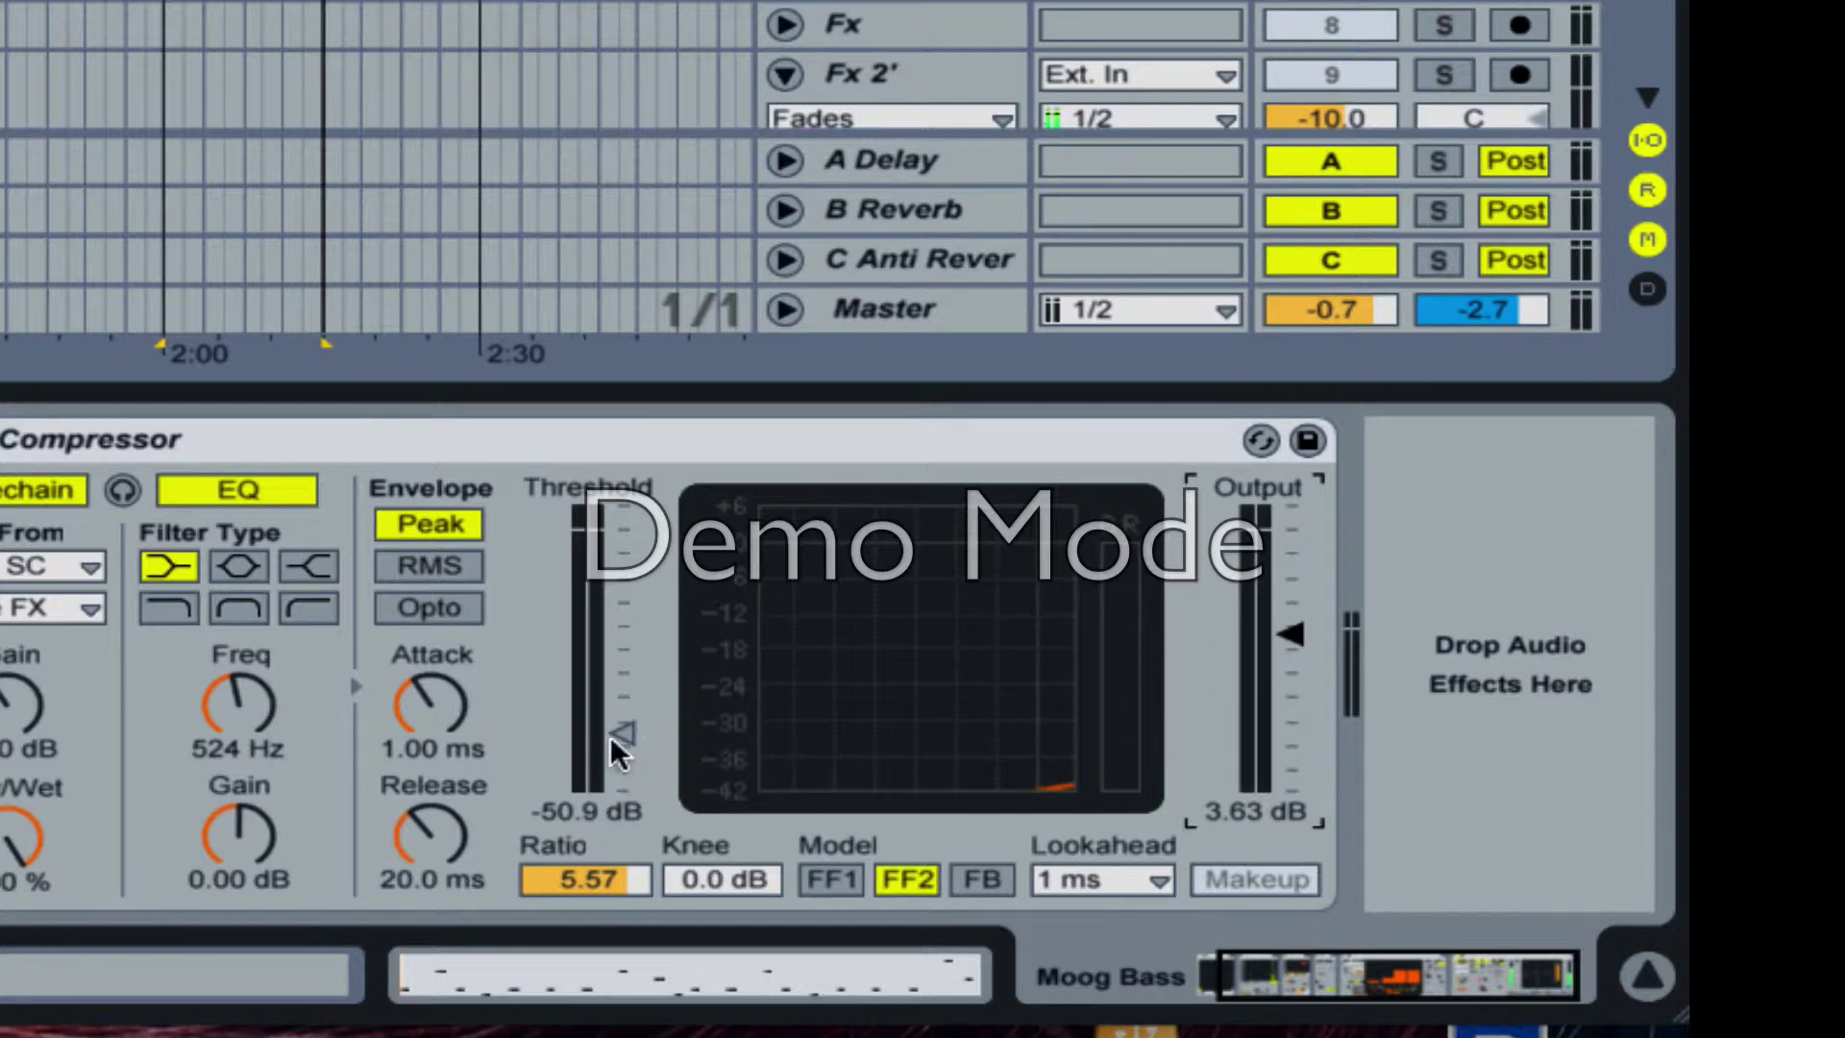
drag(614, 735, 613, 628)
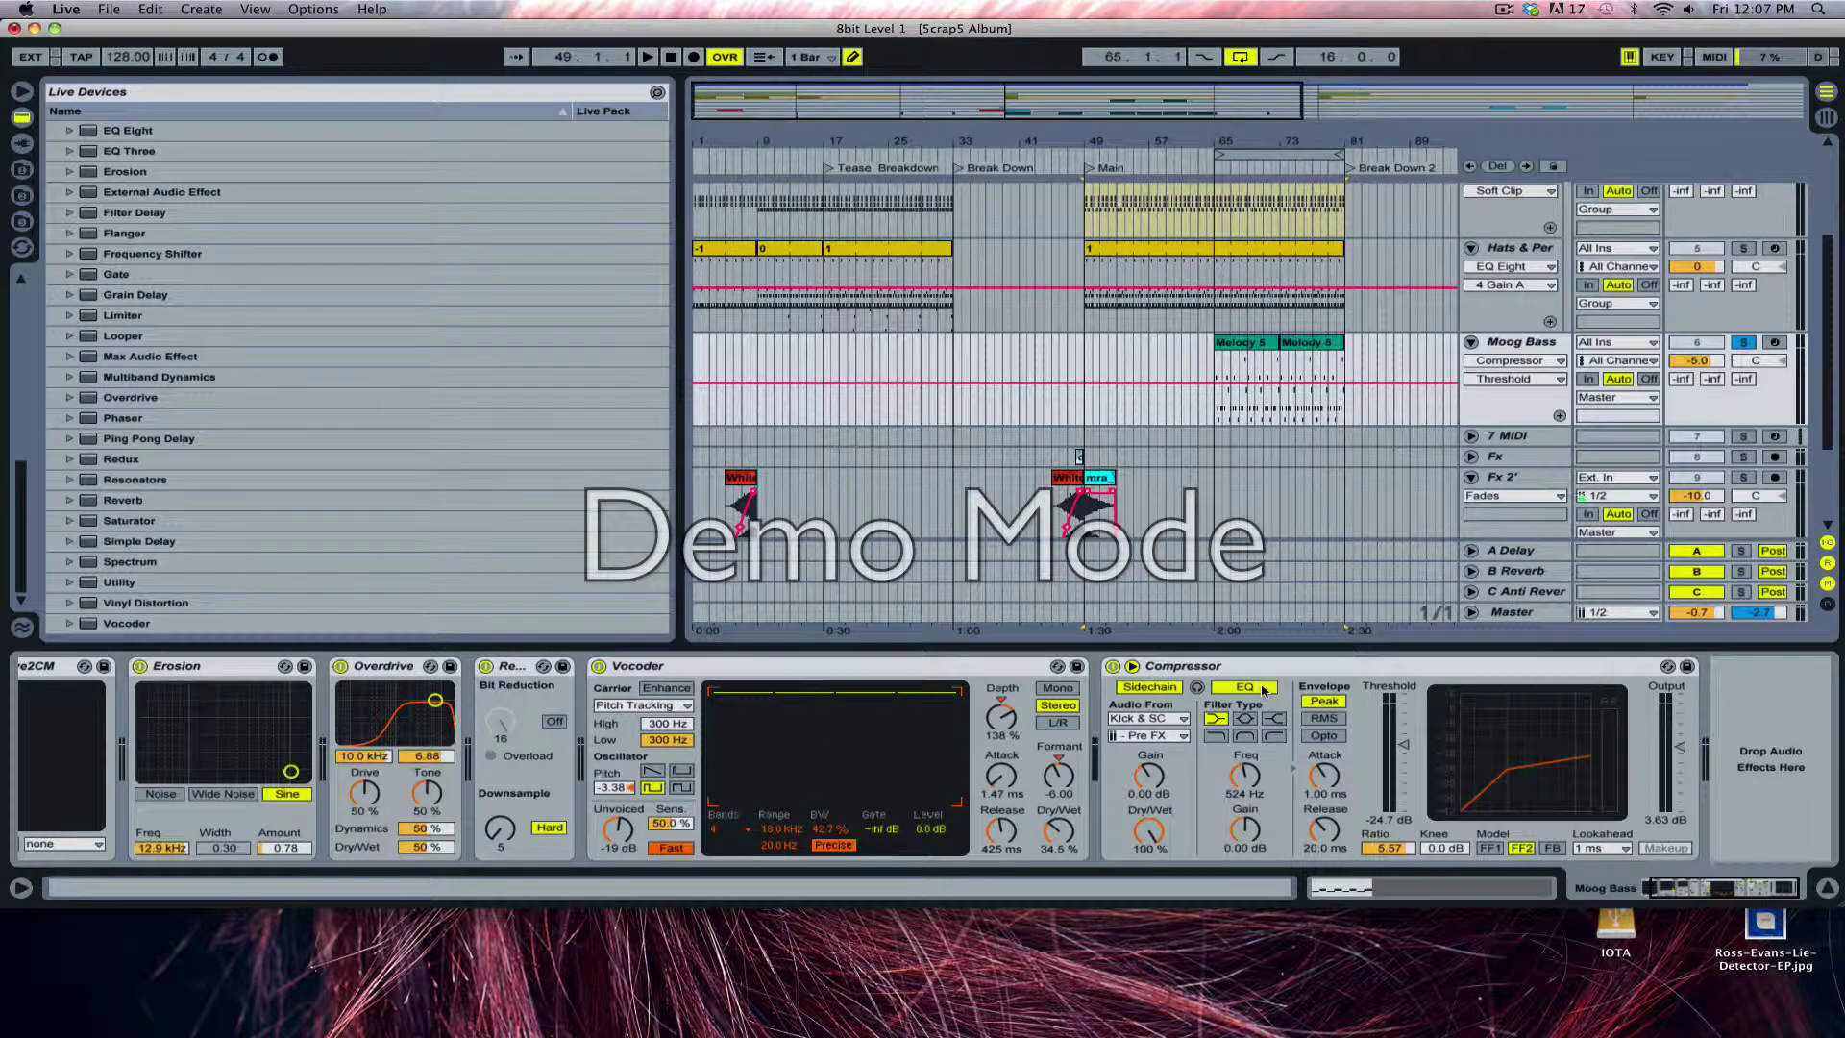
Delete the Moog Bass Compressor and add a fresh Compressor after the Vocoder
click(1264, 690)
click(1267, 668)
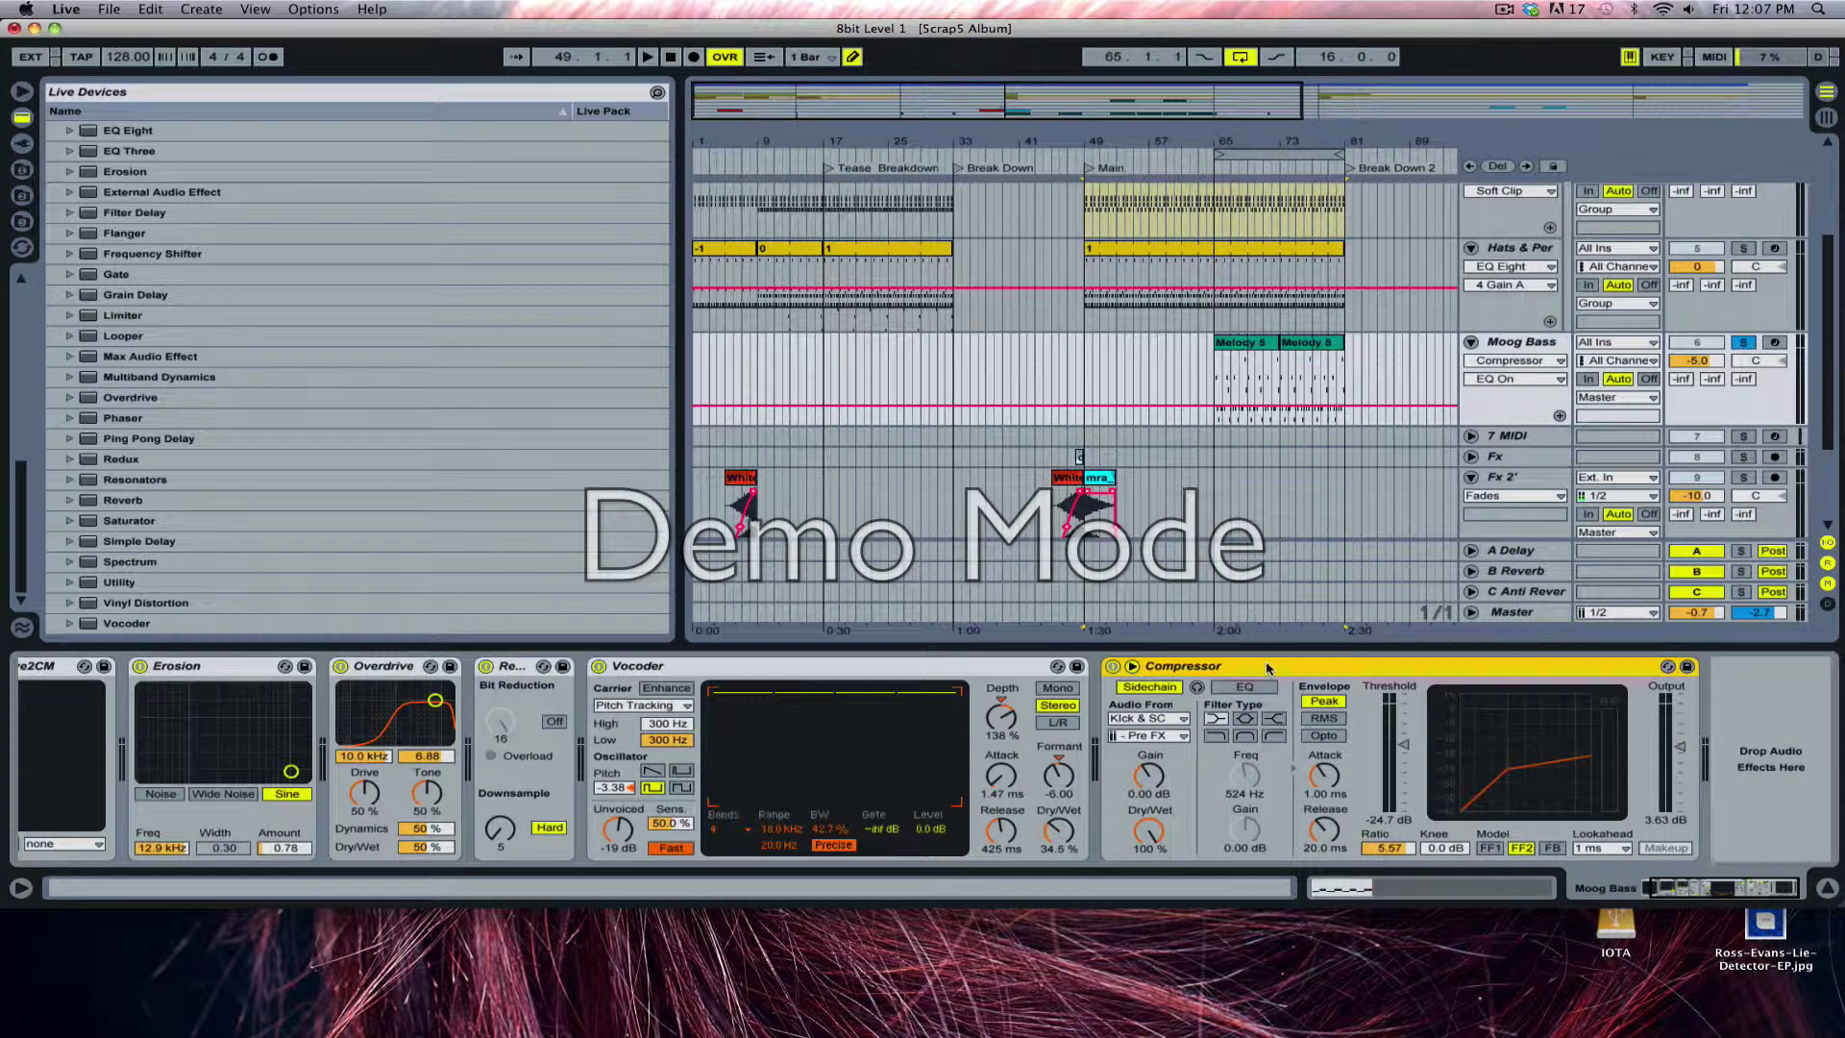
key(Delete)
scroll(144, 241, up, 3)
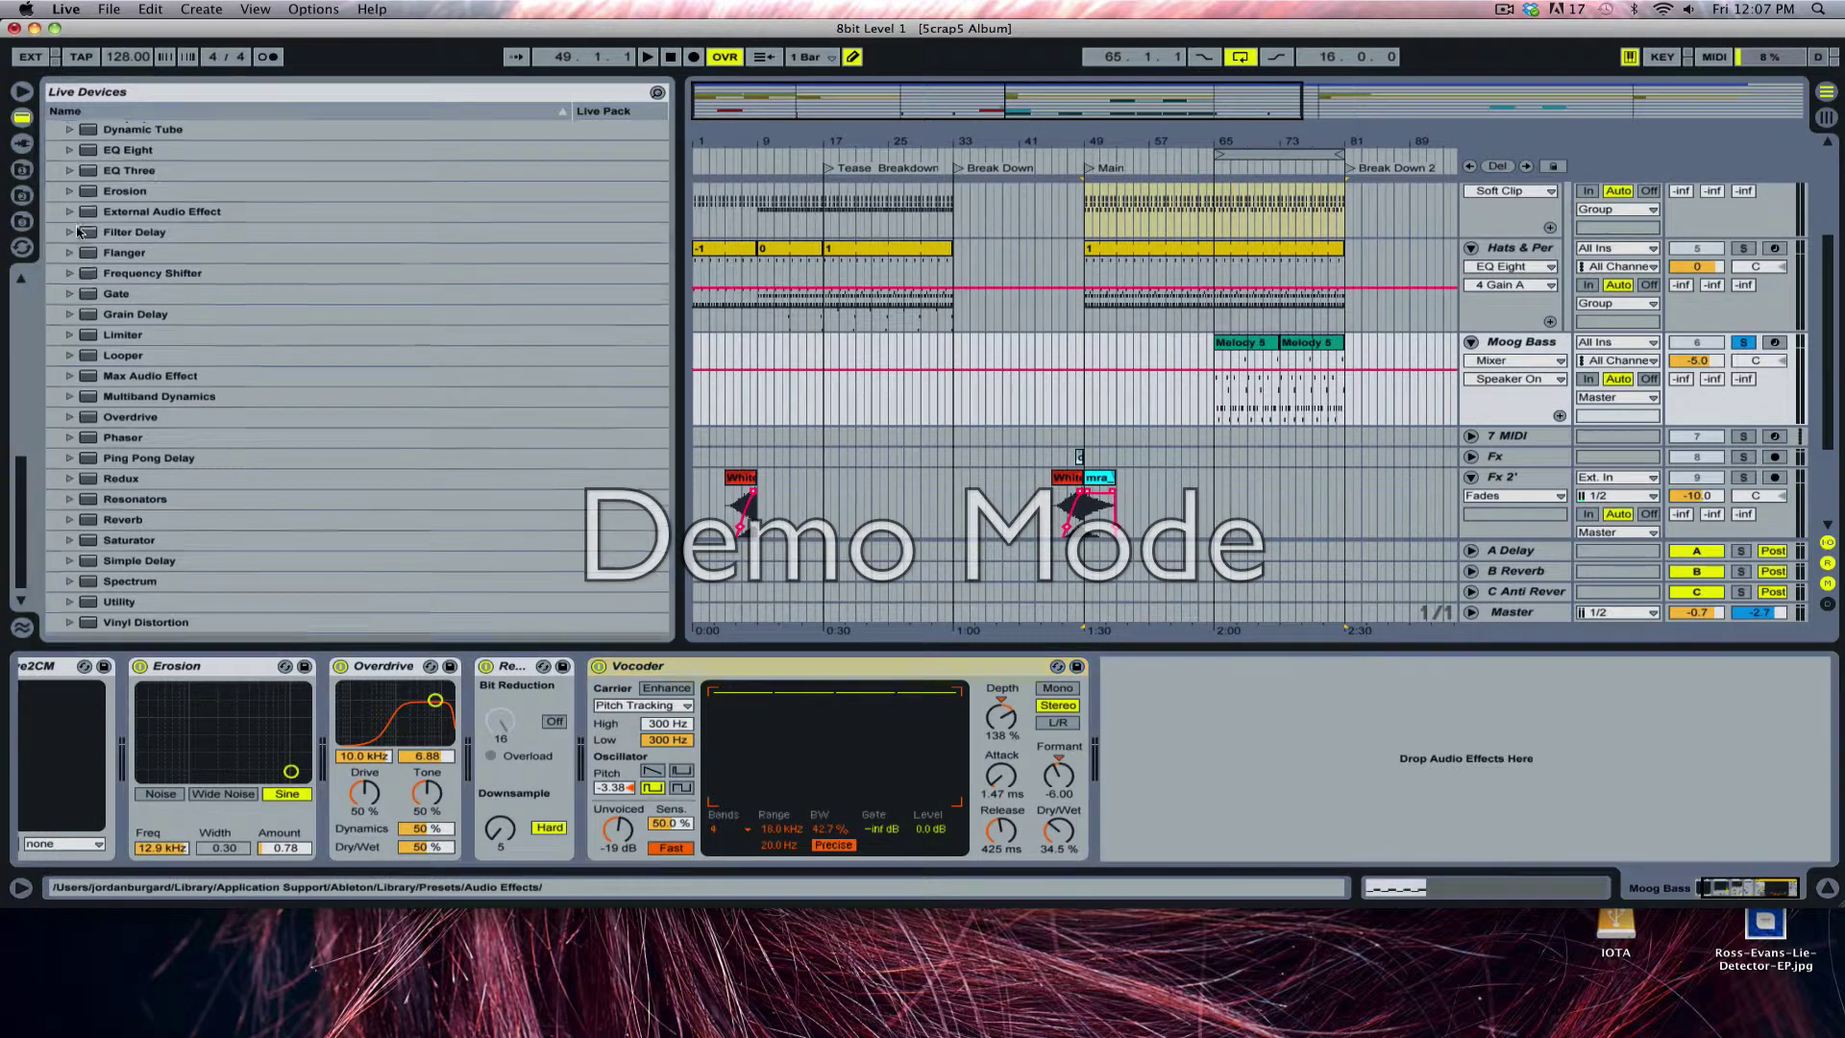
click(135, 166)
click(70, 166)
drag(113, 174, 1332, 778)
Enable the new Compressor's sidechain with Kick & SC as the source, tapped Pre FX
click(1131, 667)
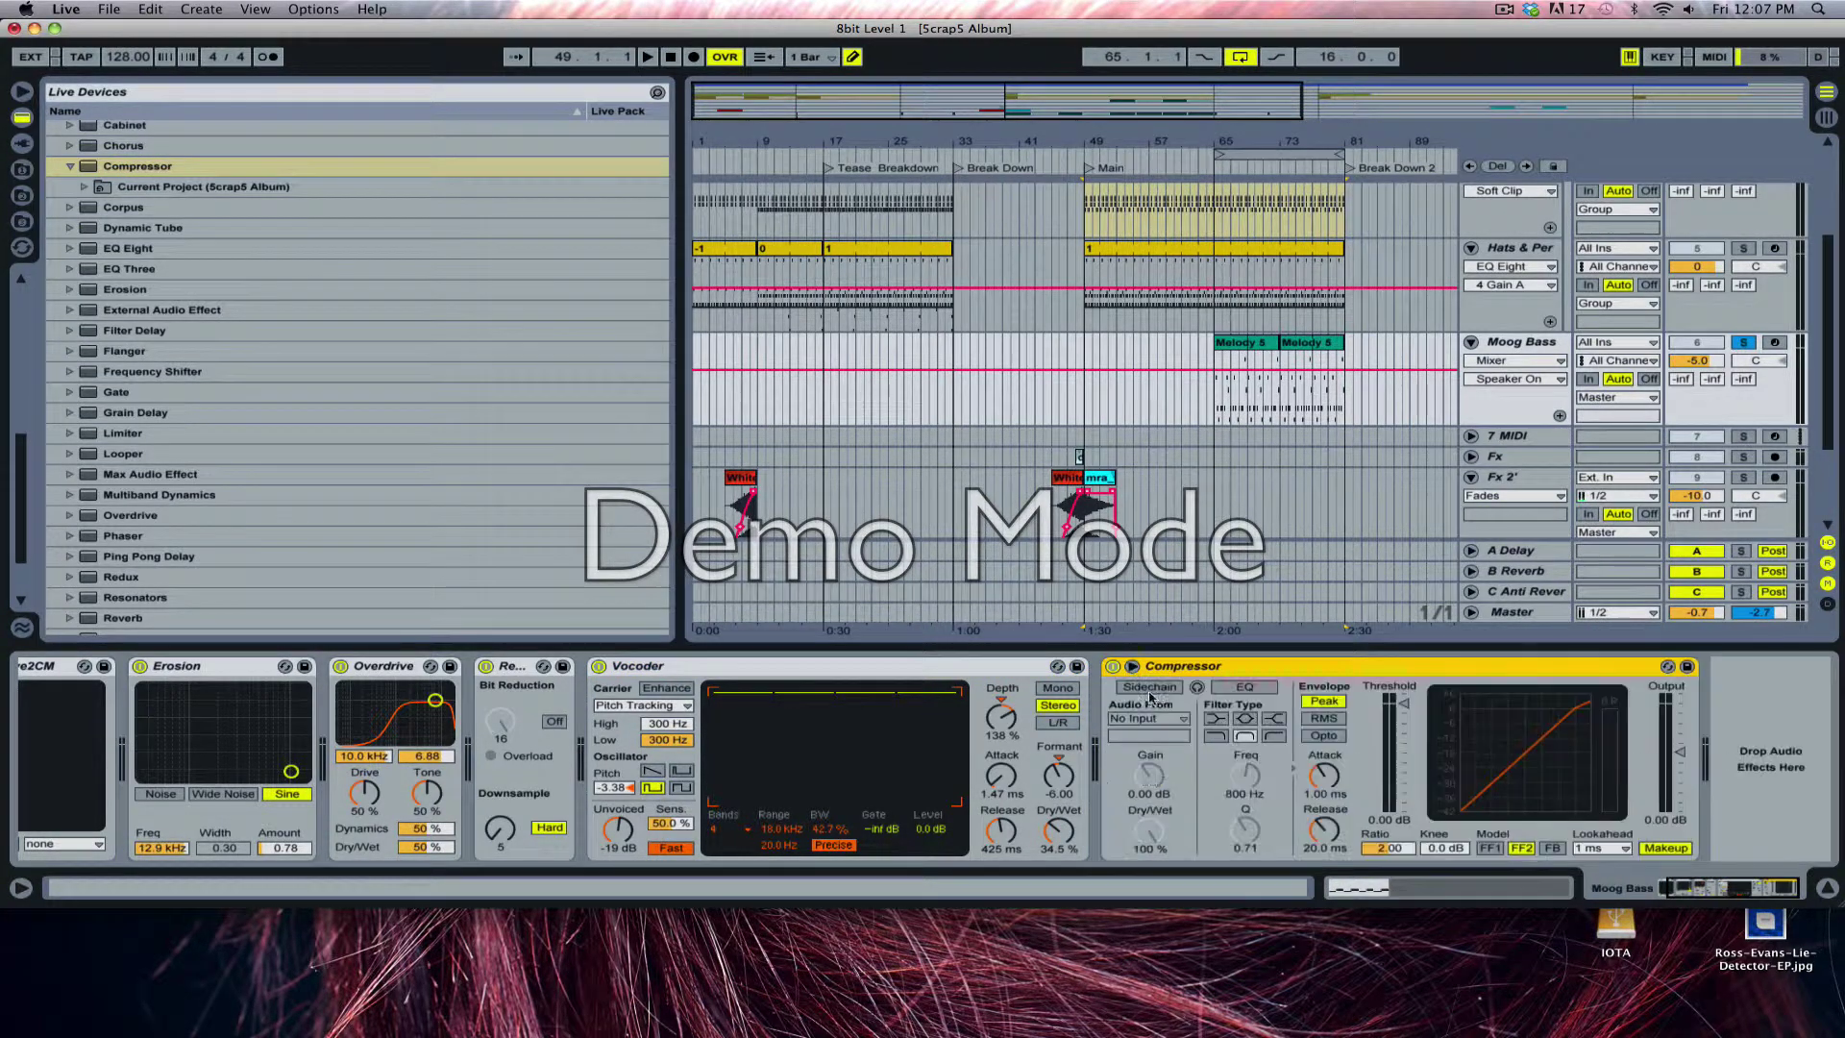
click(1150, 687)
click(1152, 720)
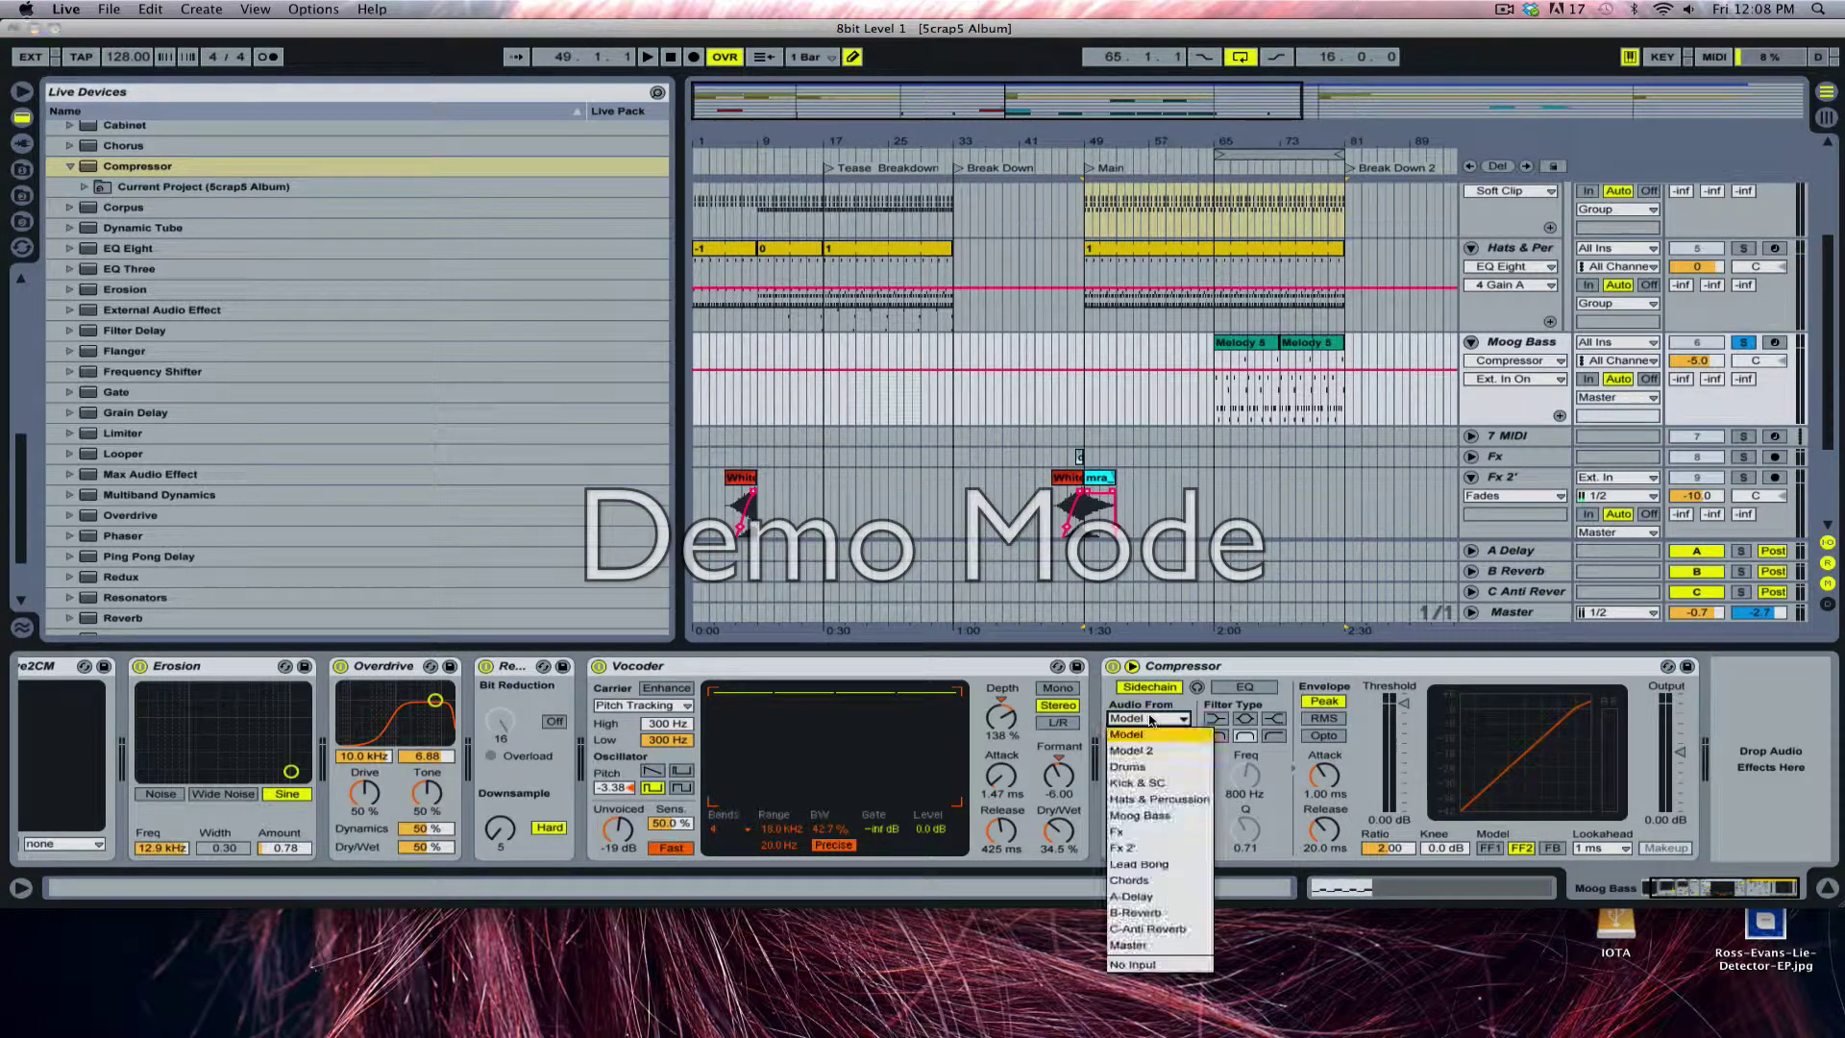
click(1163, 744)
click(1162, 740)
click(1158, 770)
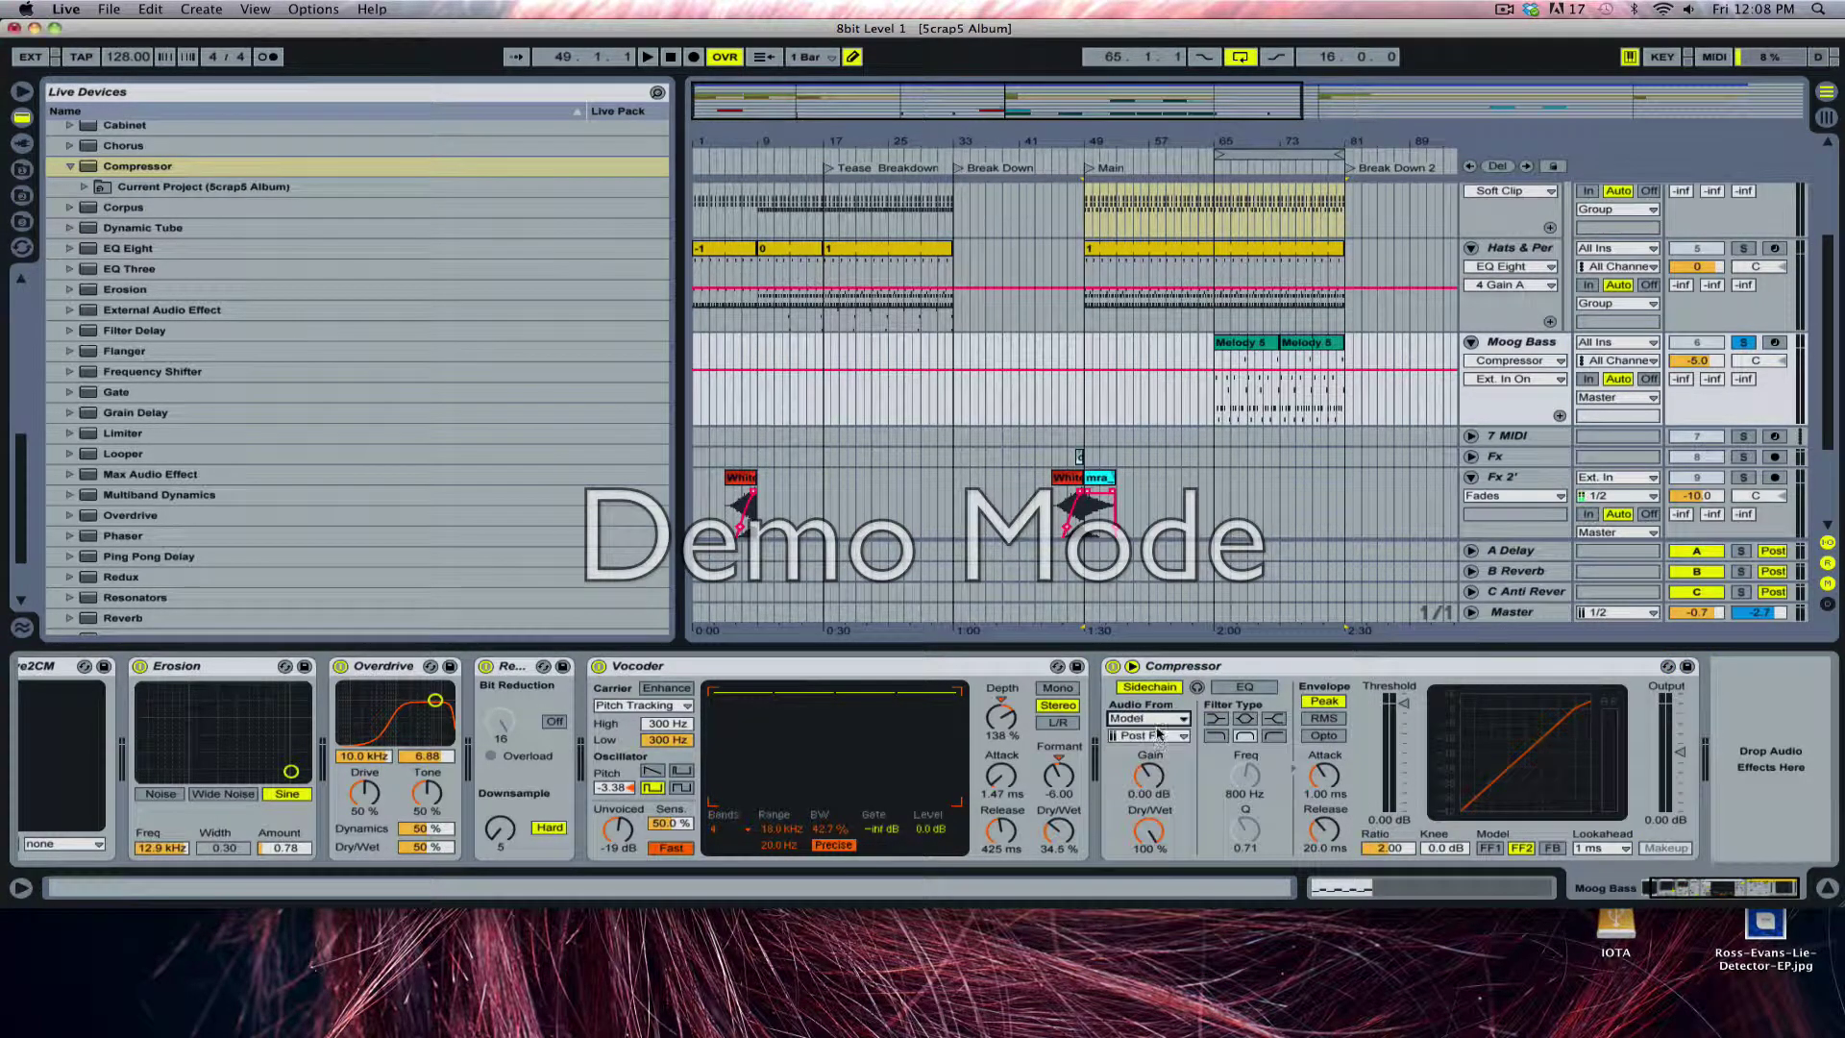
click(1158, 720)
click(1153, 734)
click(1159, 721)
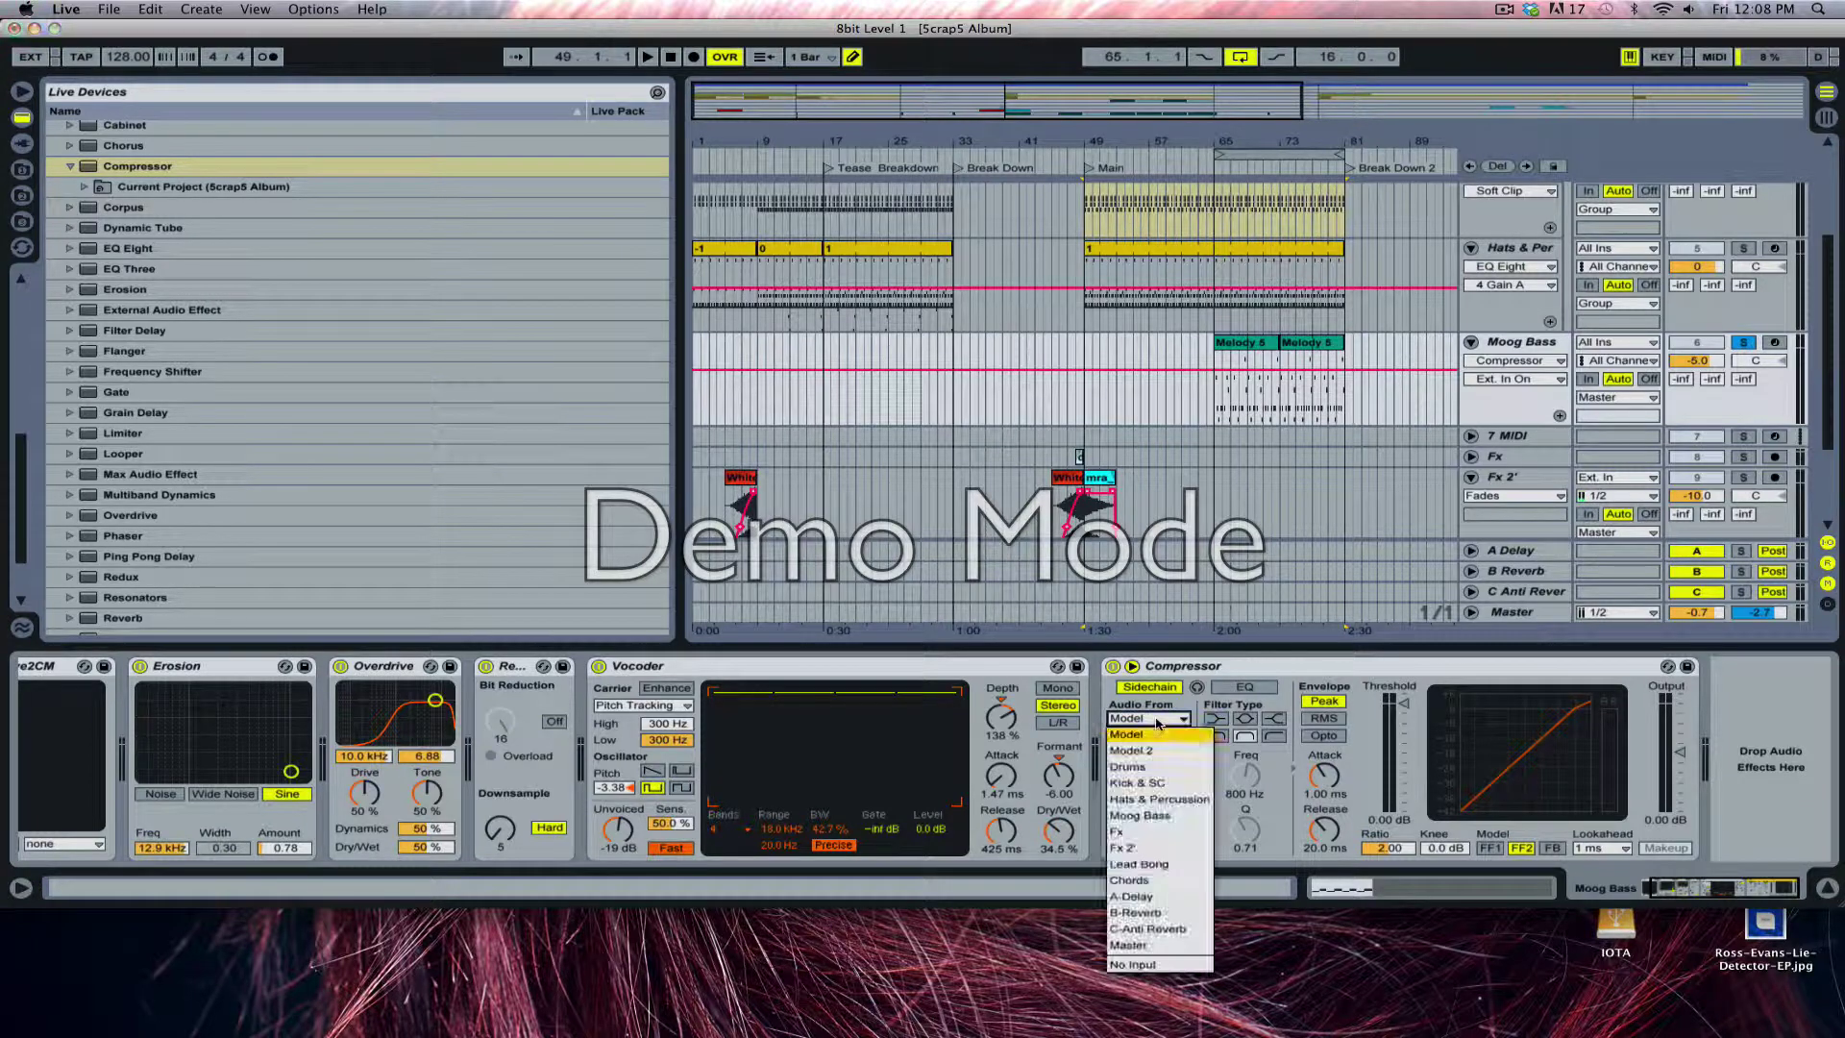
click(1158, 783)
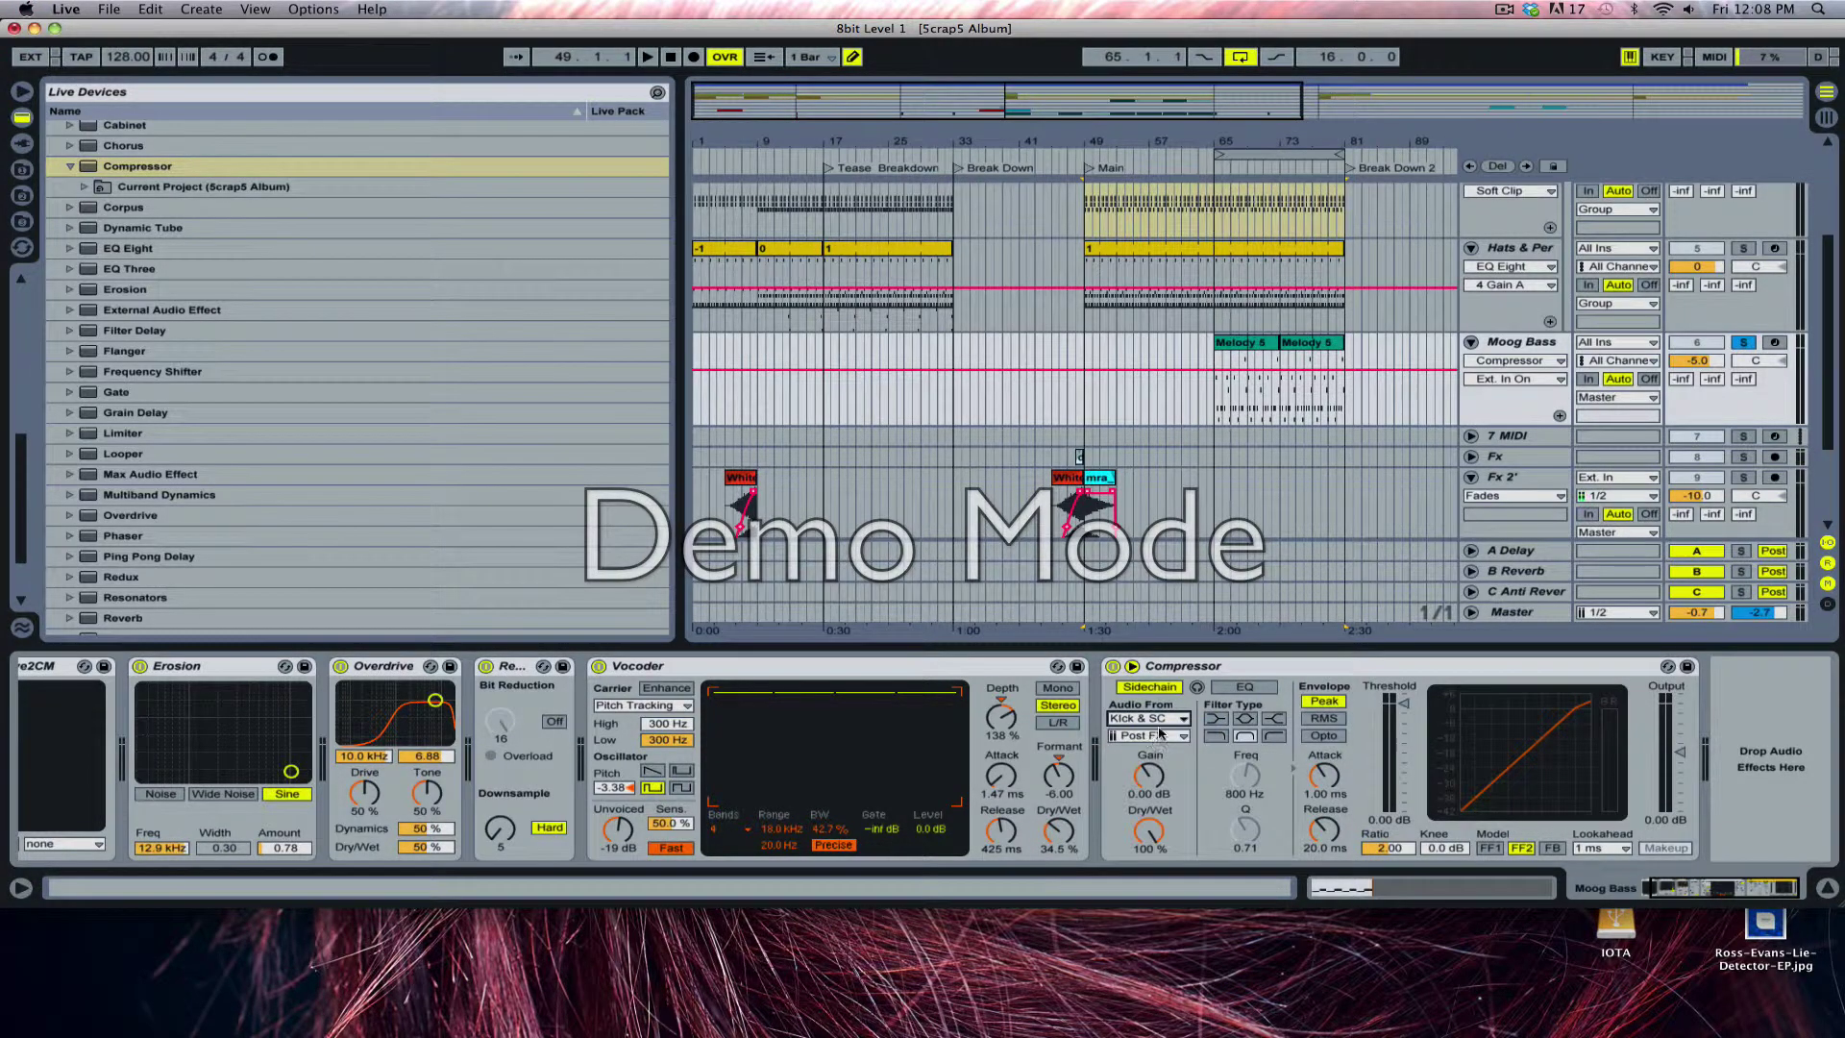
click(1153, 735)
click(1192, 809)
Switch on the Compressor's sidechain EQ and scroll the chain back to show Curve2CM
click(1244, 686)
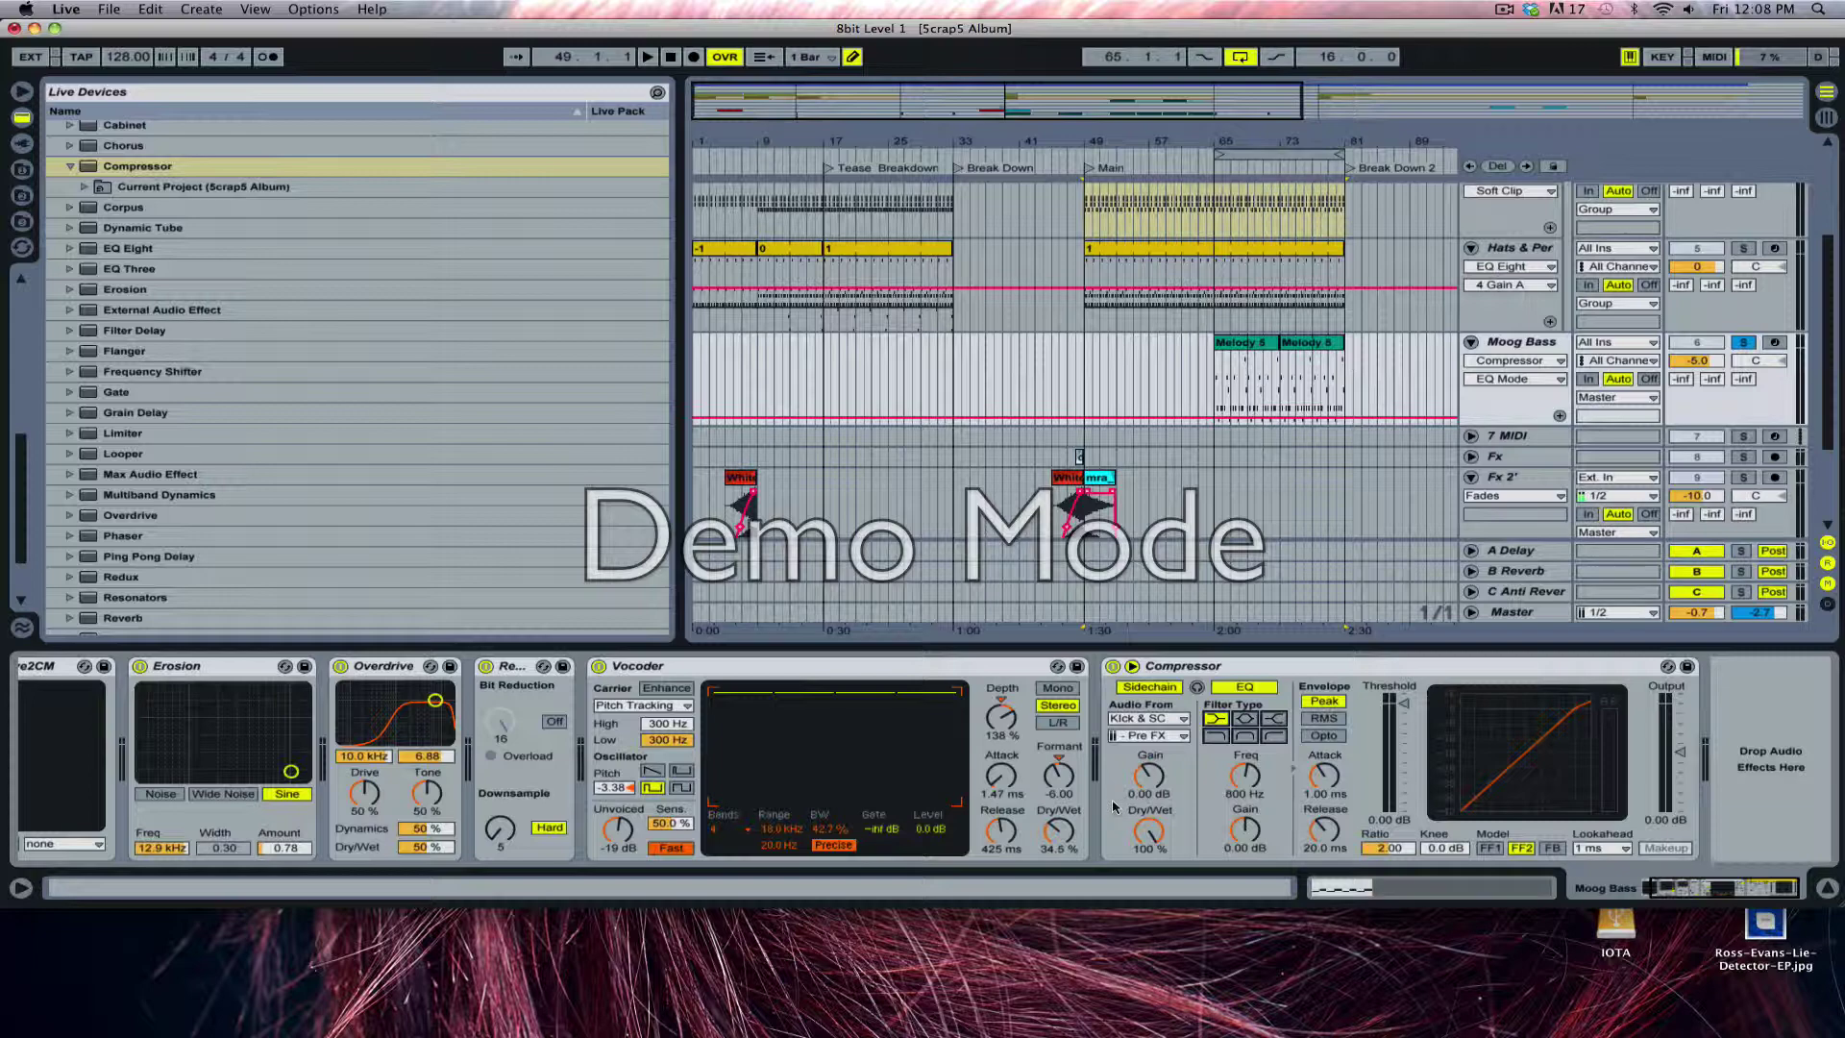
drag(1721, 885, 1556, 877)
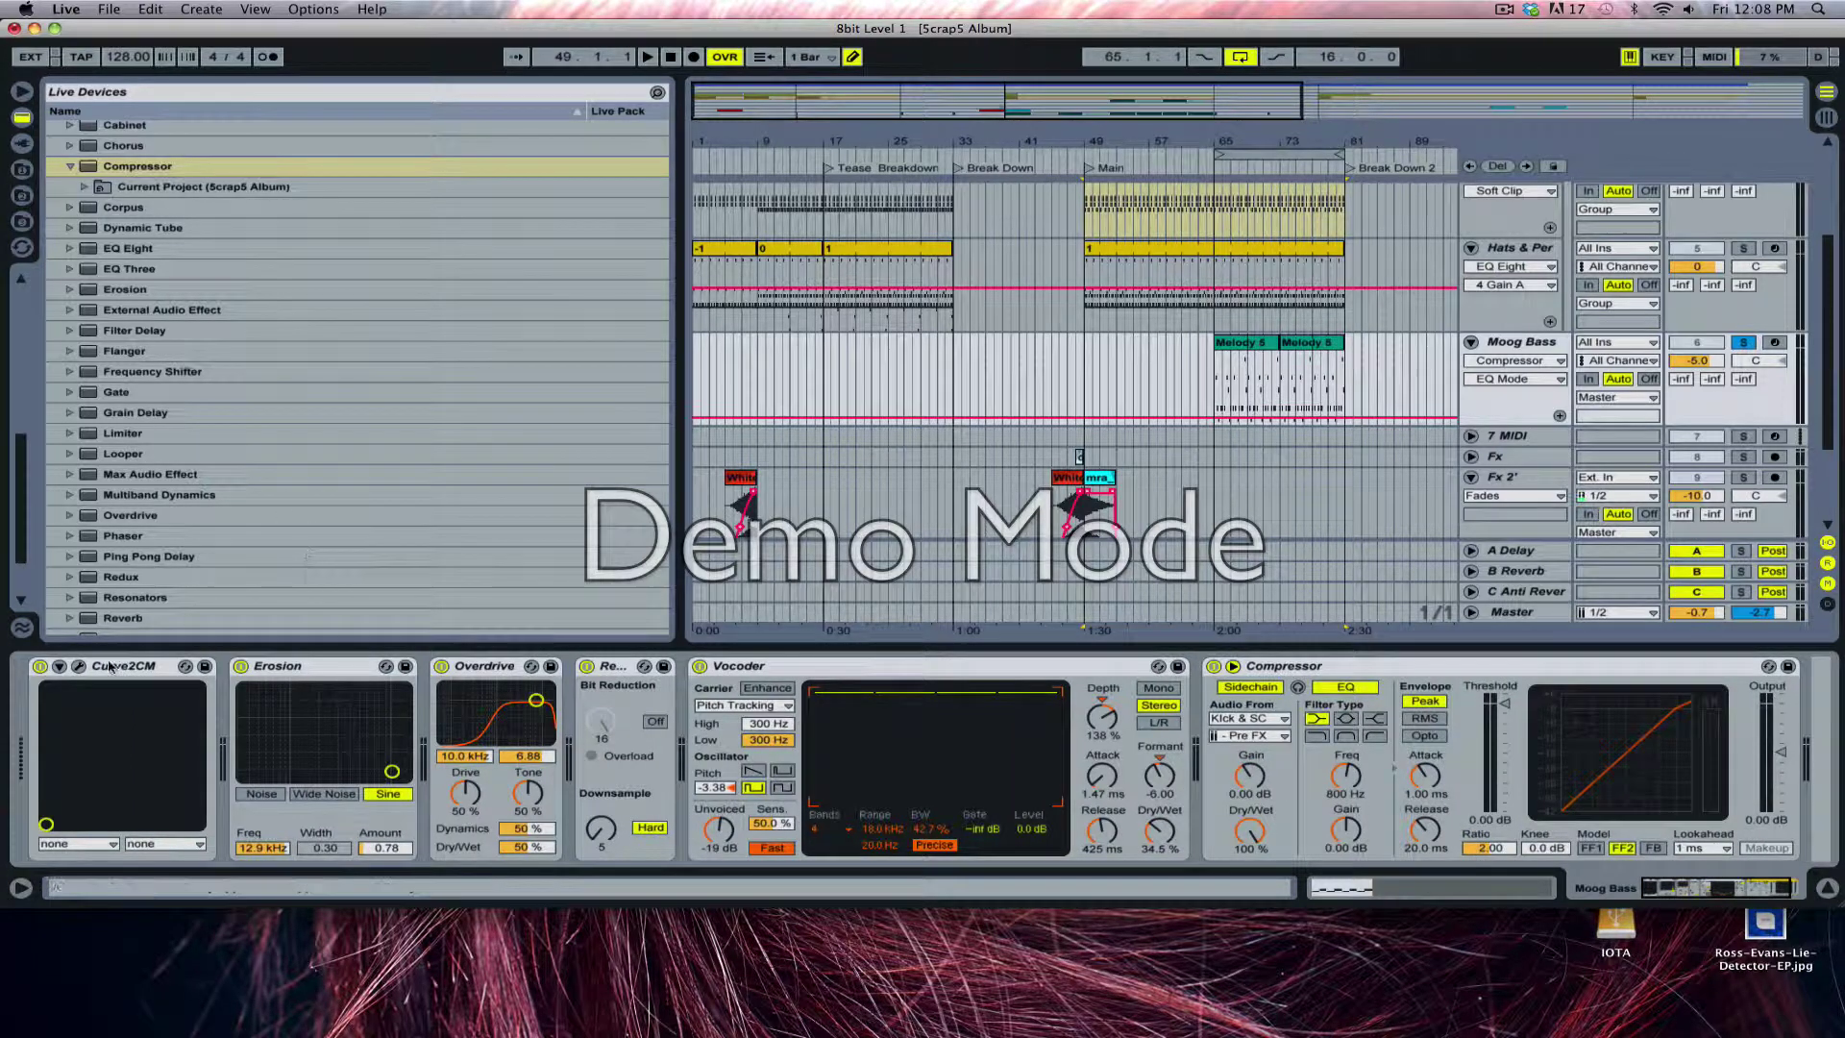
click(79, 666)
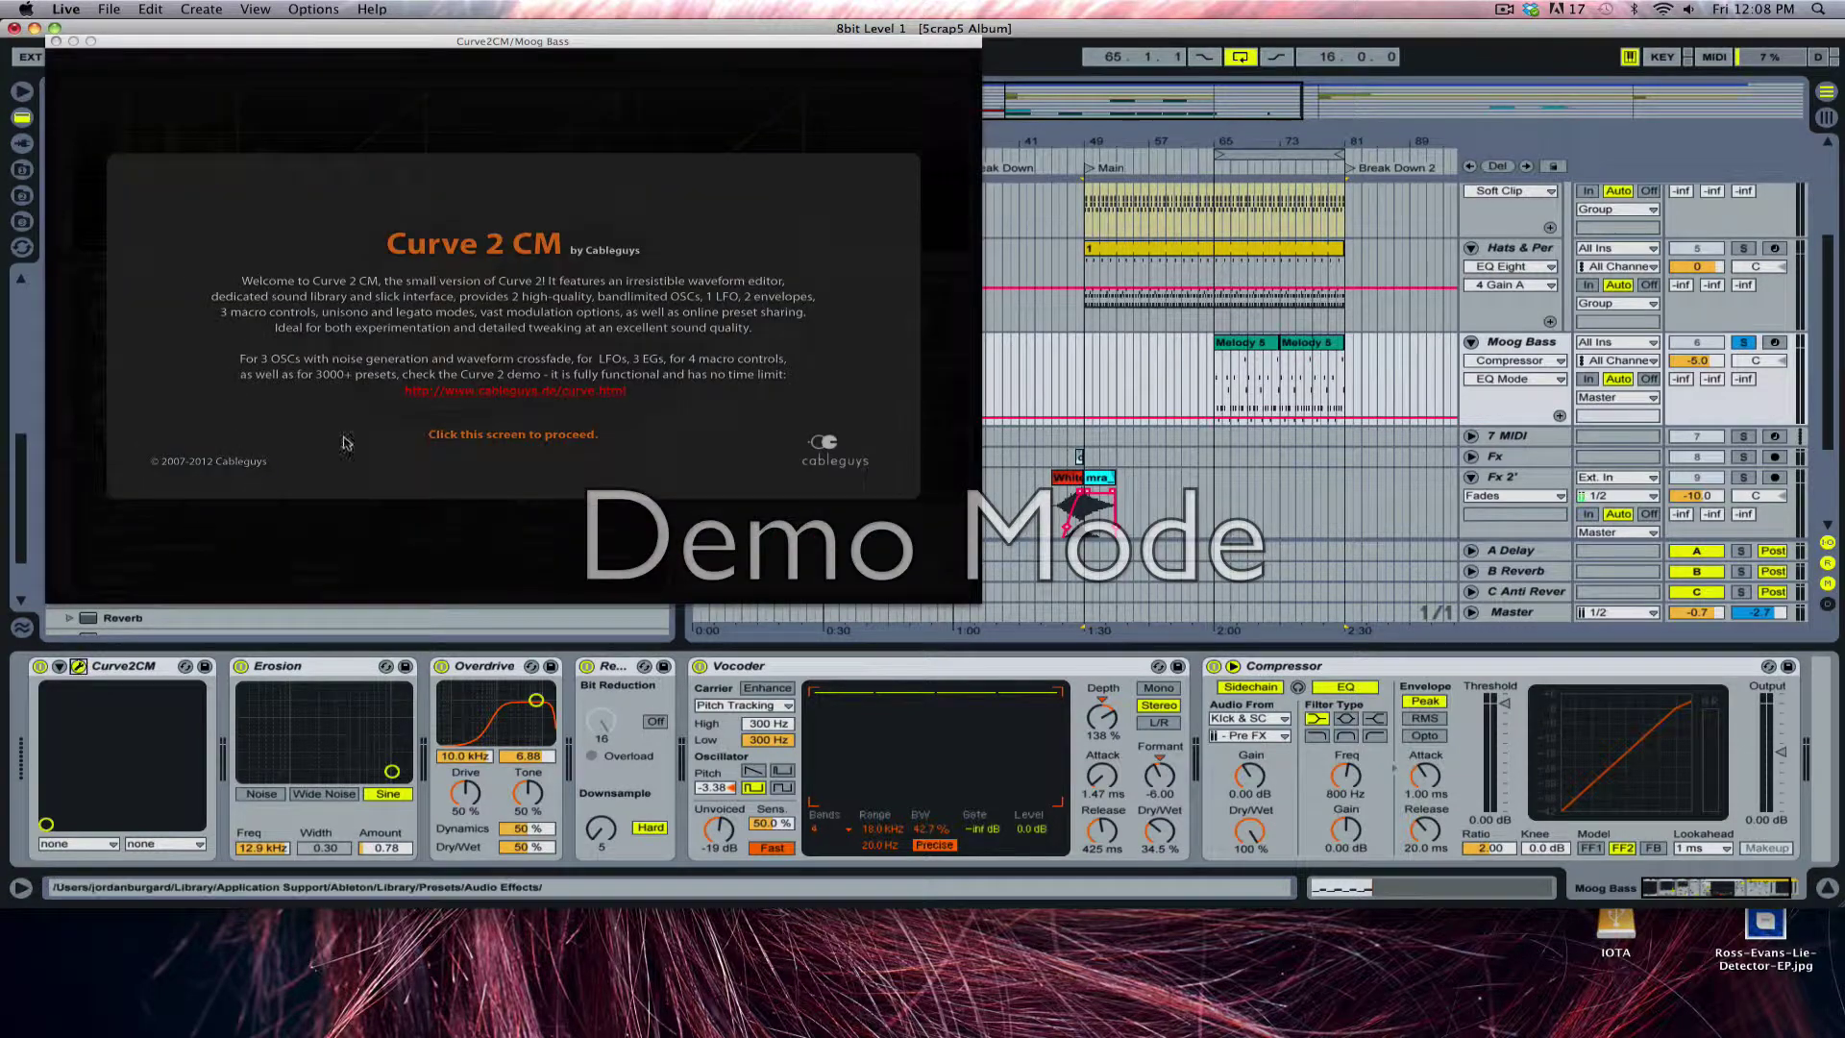
click(598, 442)
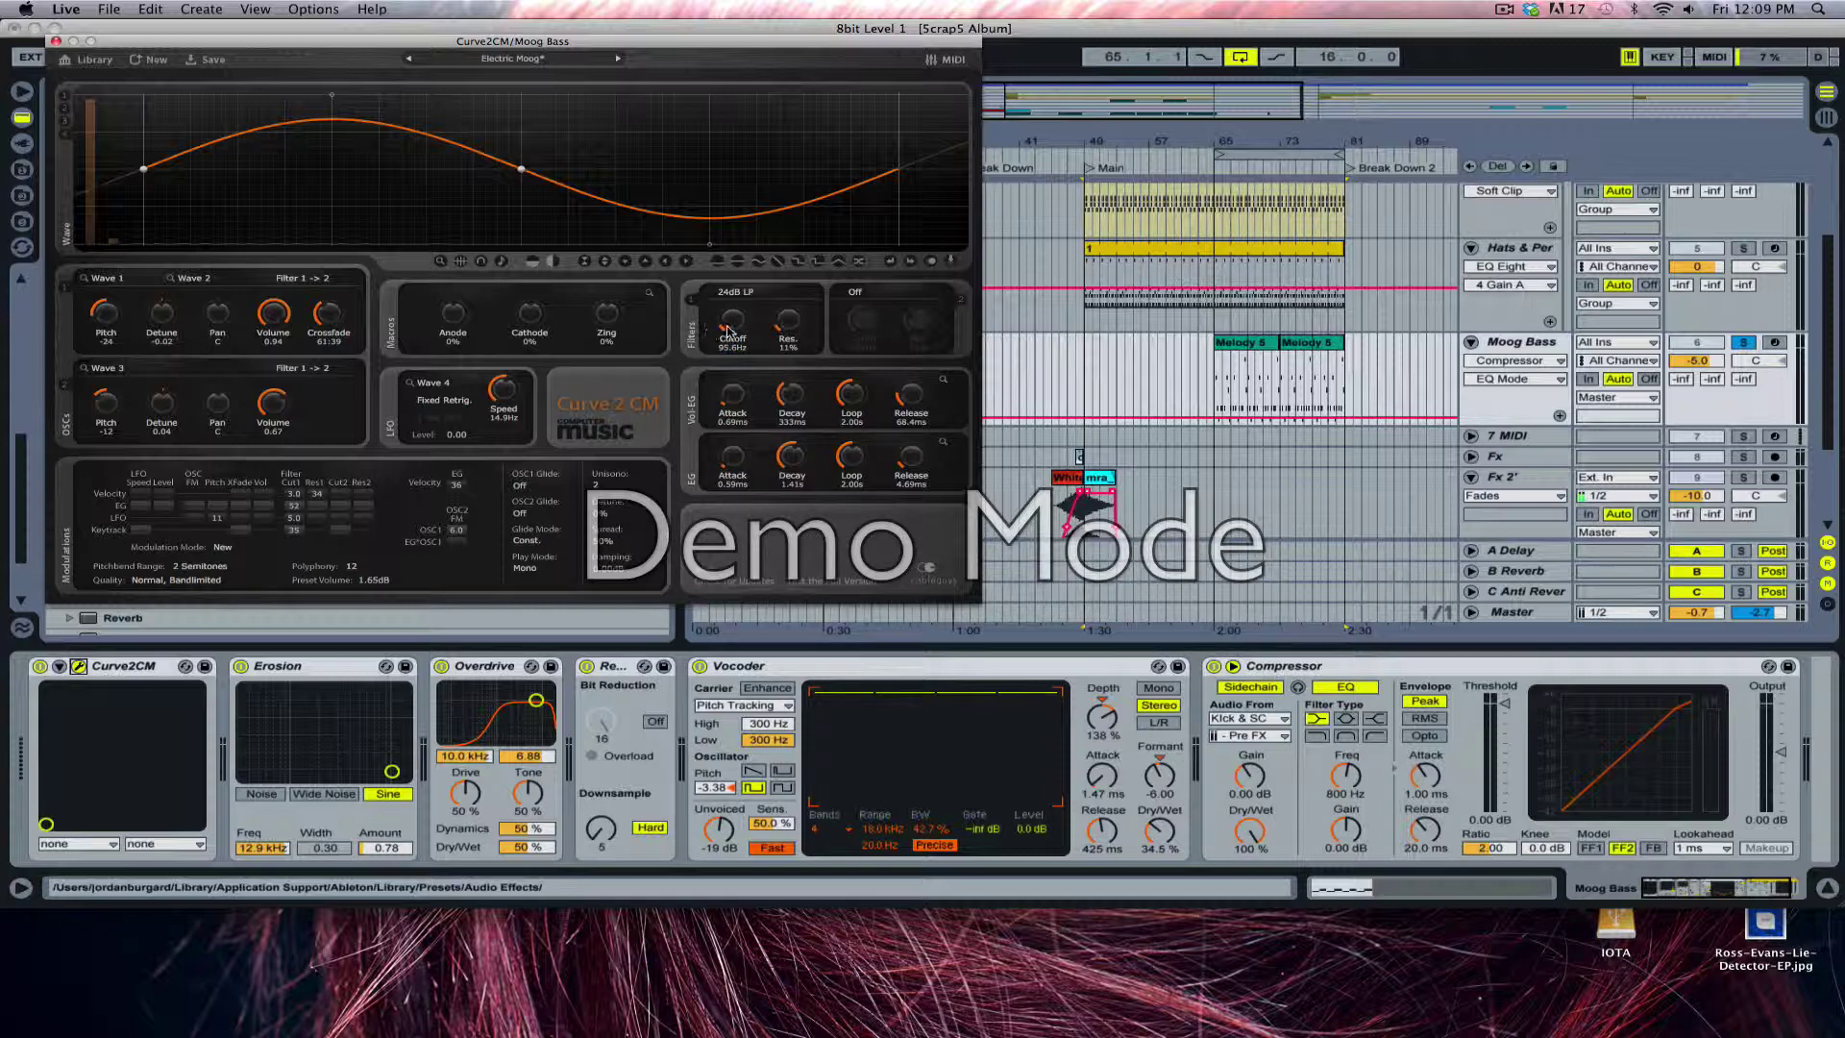
click(55, 40)
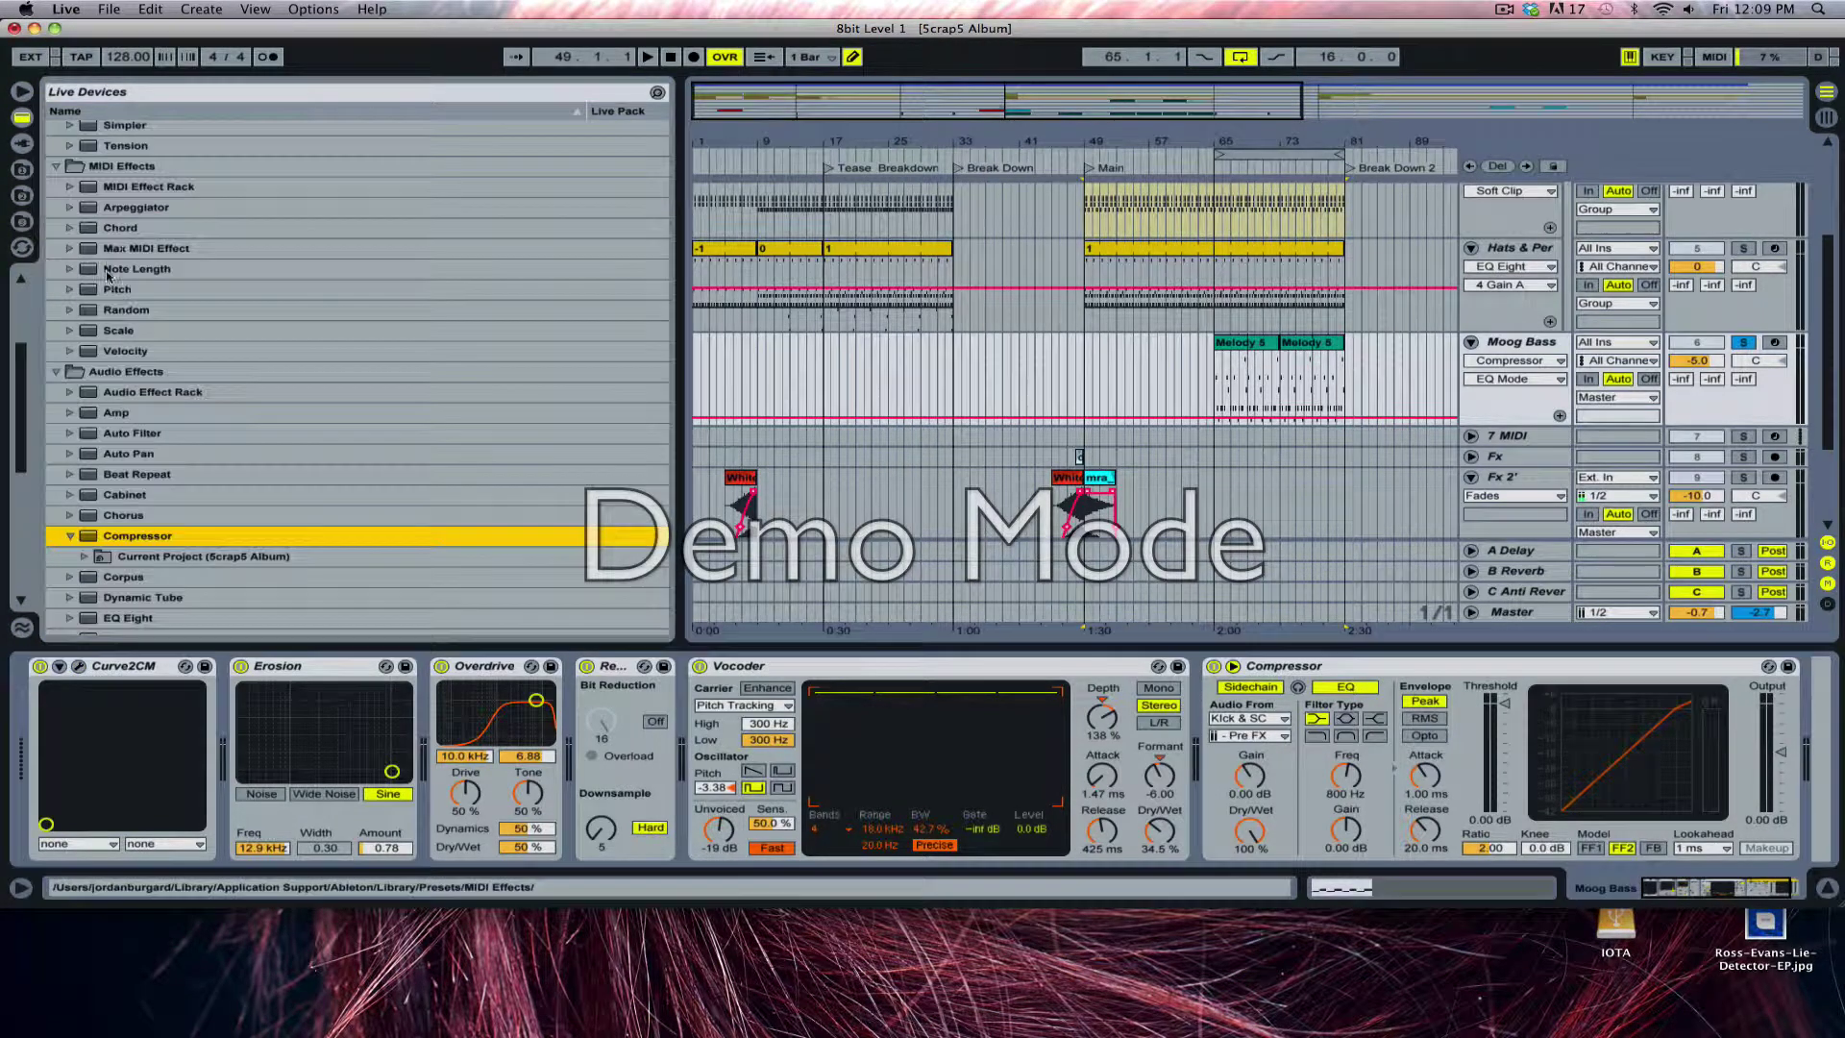
scroll(236, 460, up, 6)
click(129, 435)
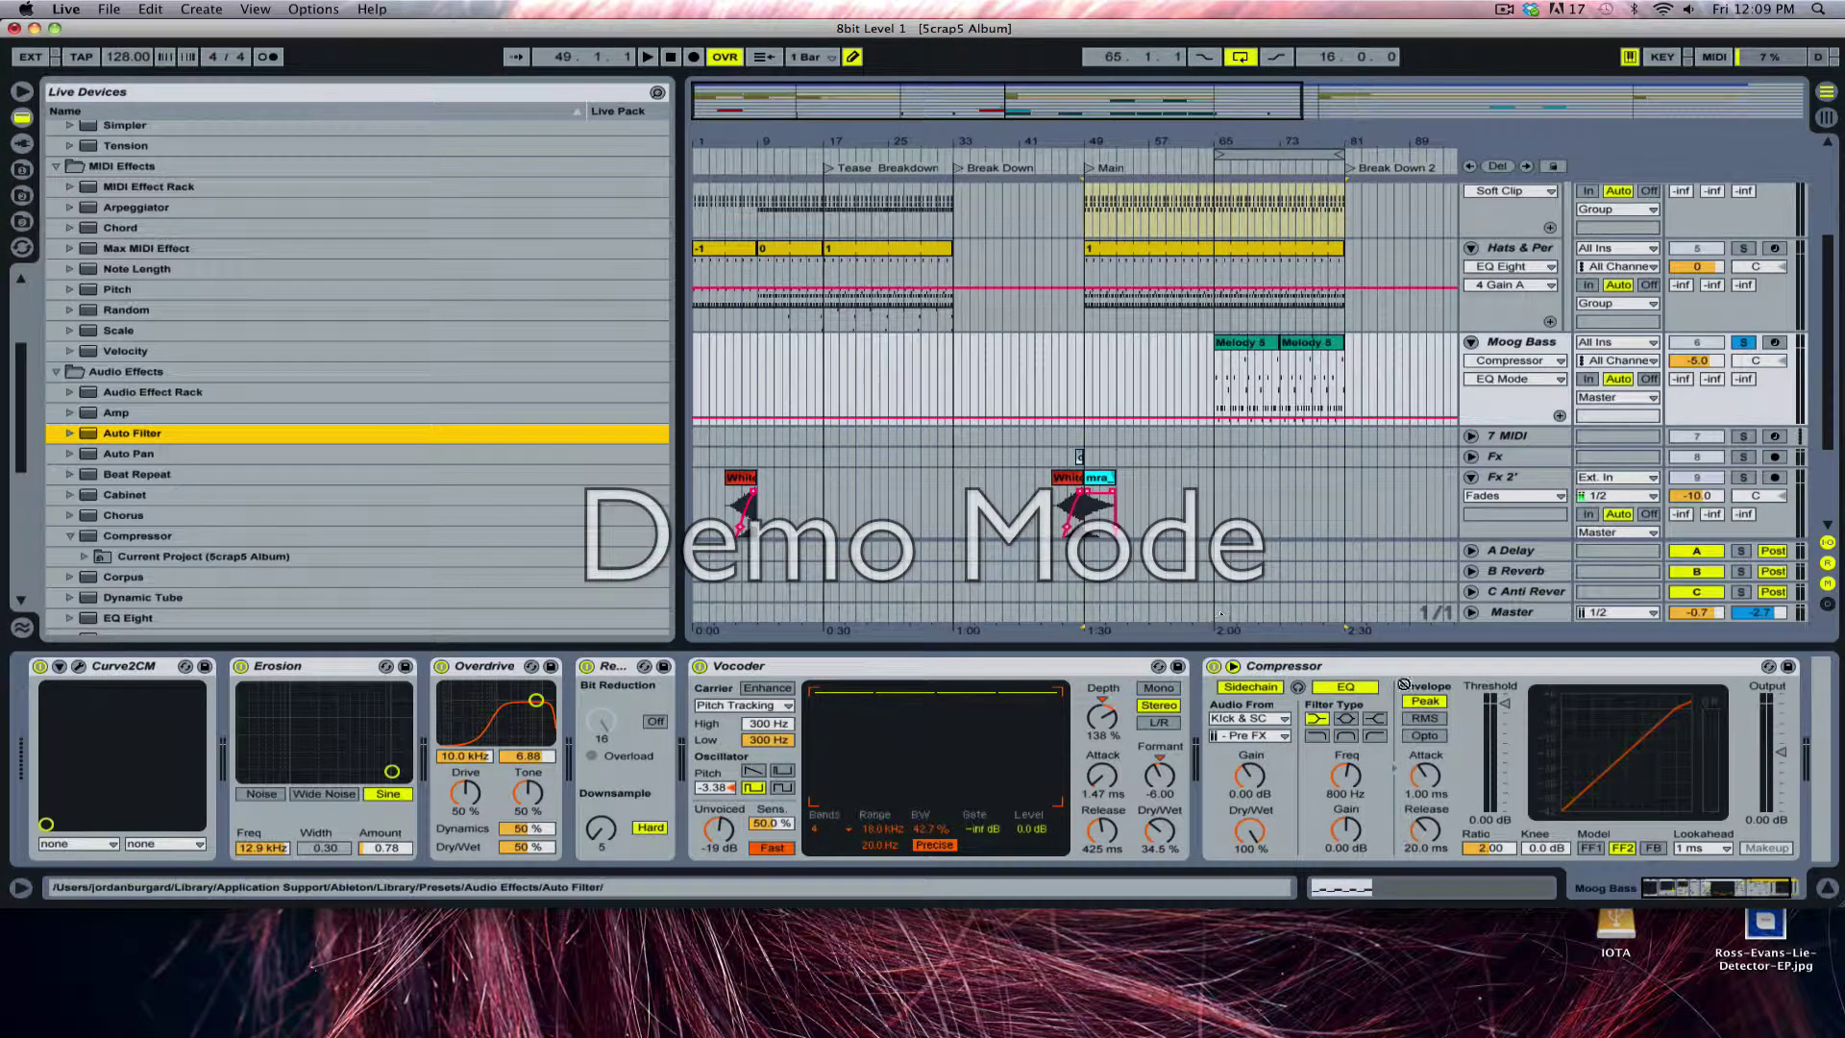
drag(1785, 746, 1780, 747)
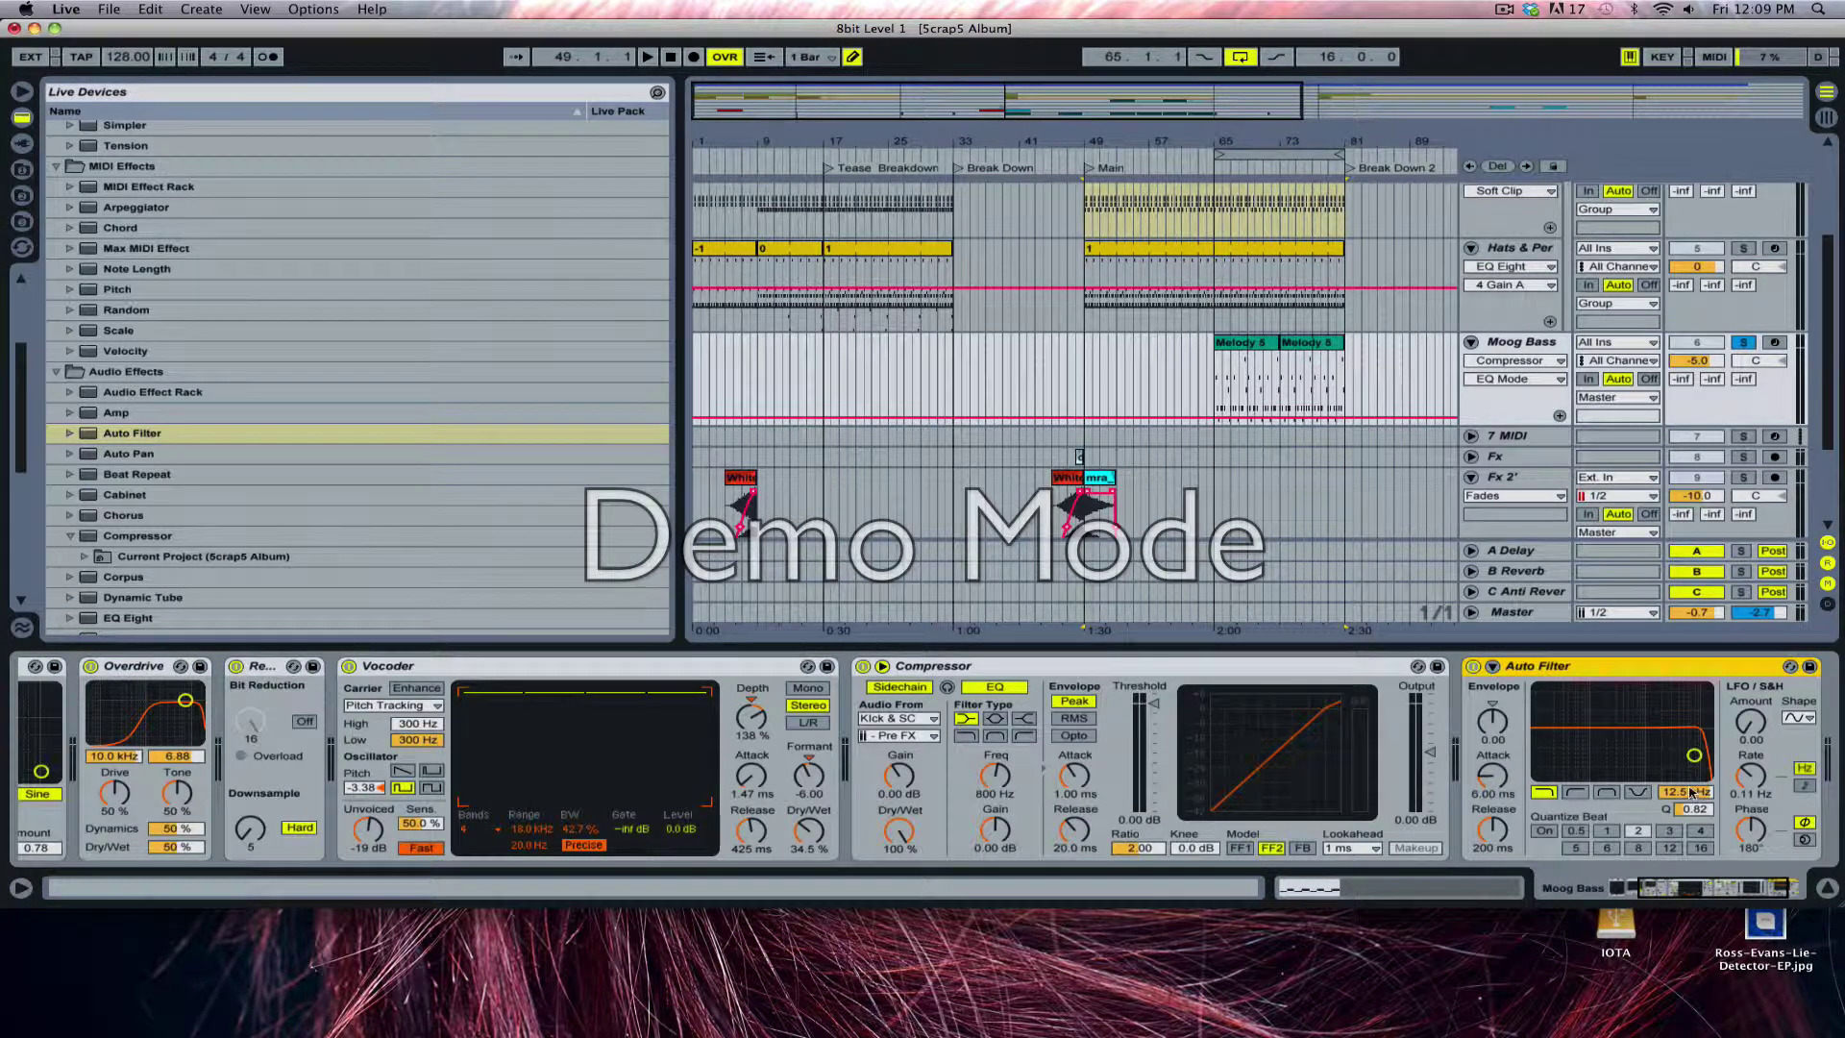
click(1576, 792)
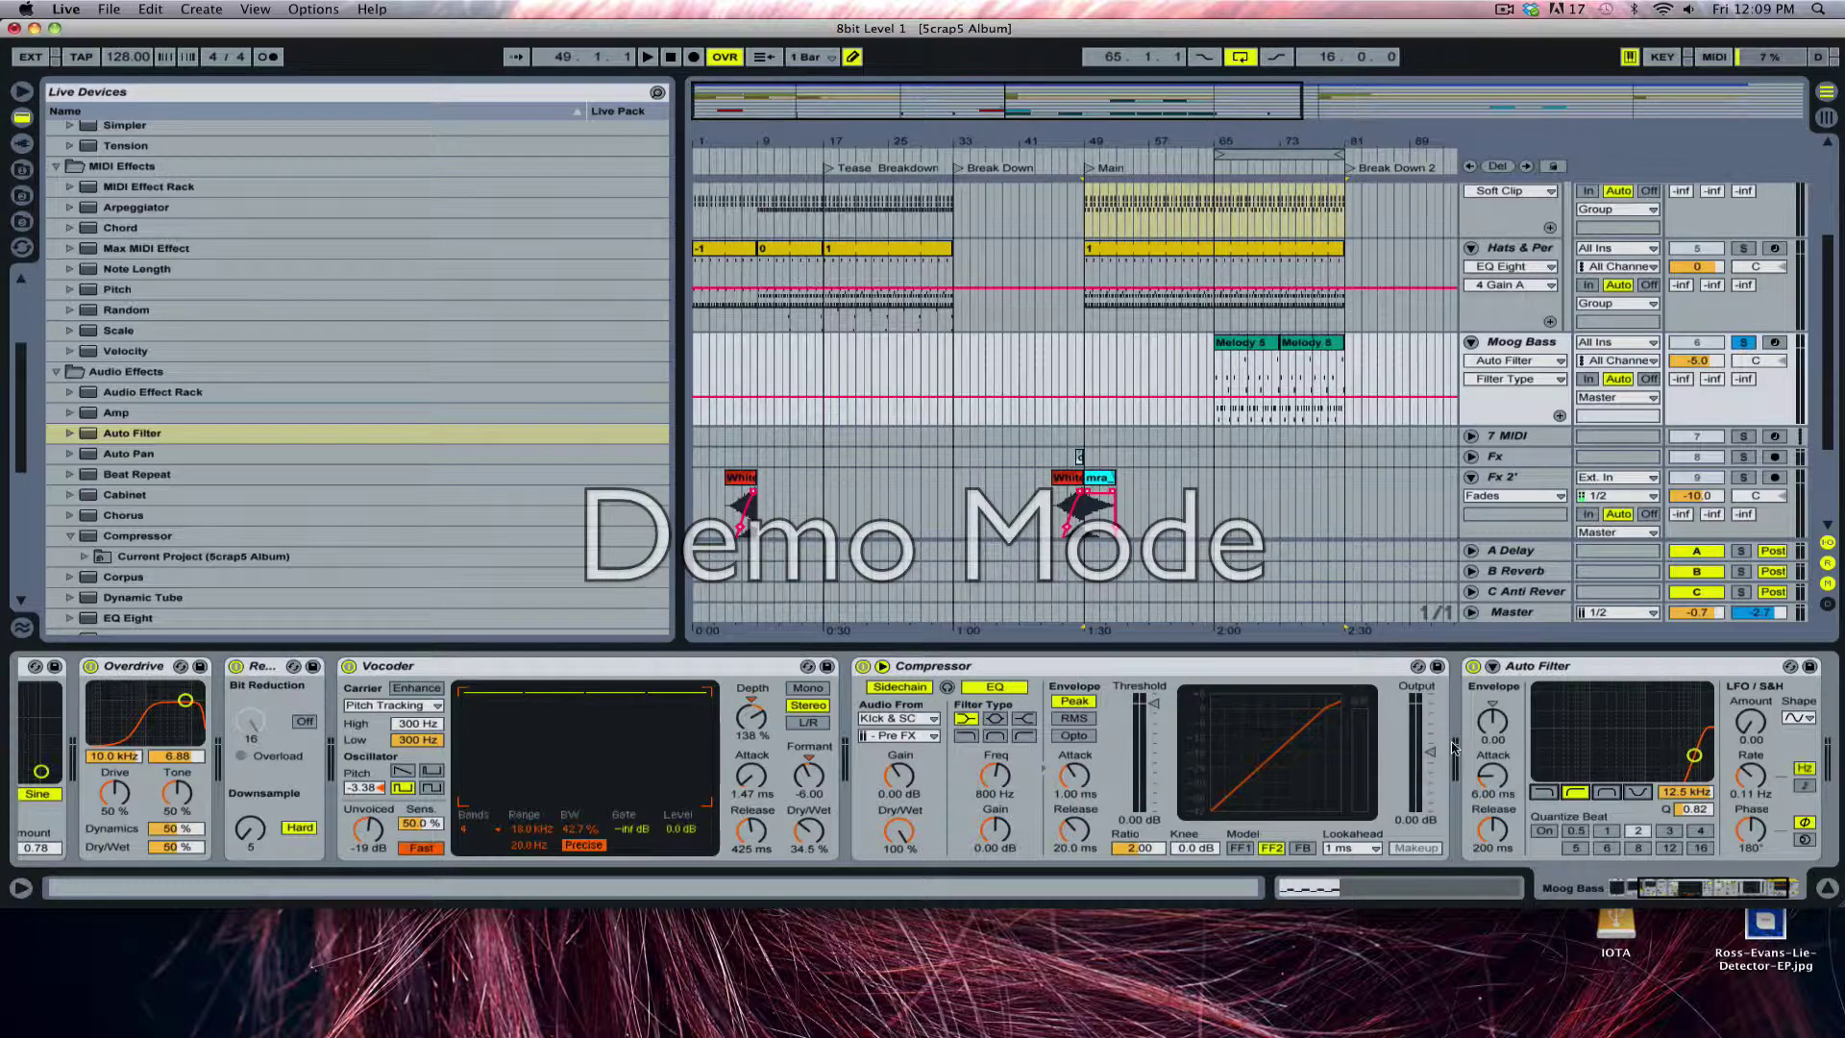
drag(1694, 755, 1609, 761)
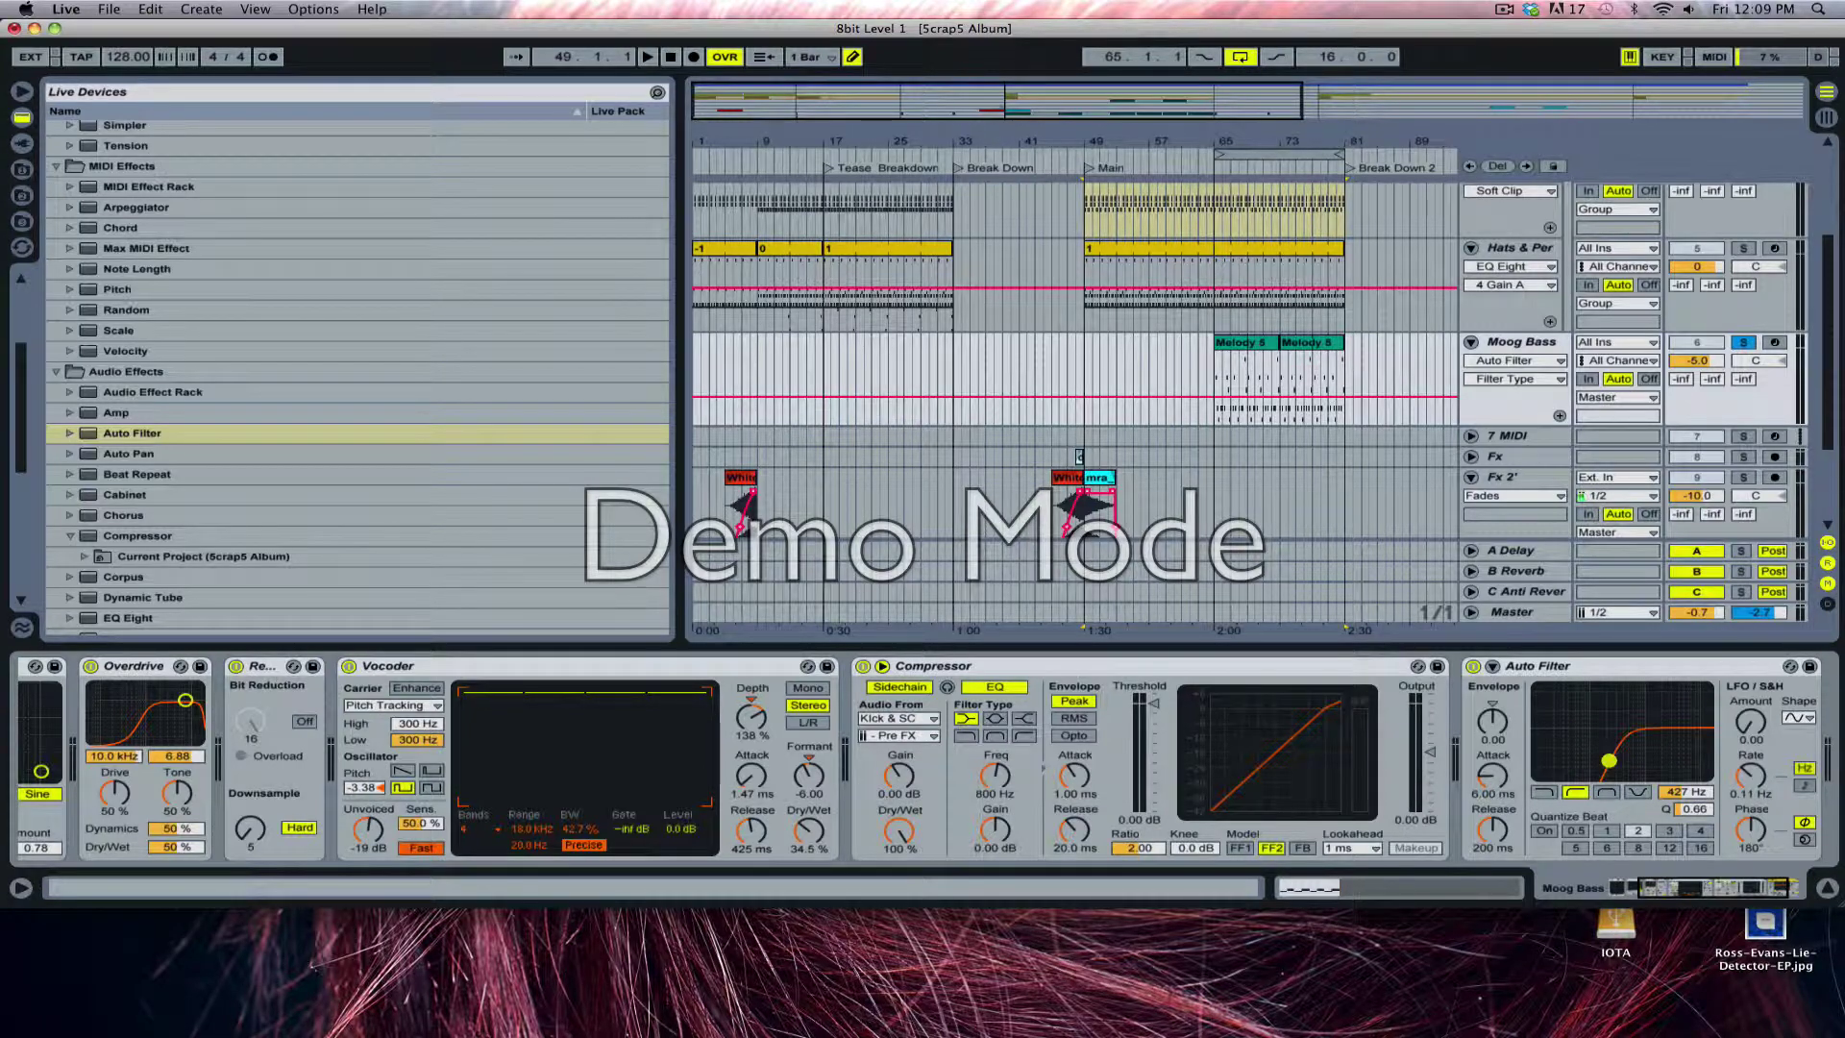
click(1548, 793)
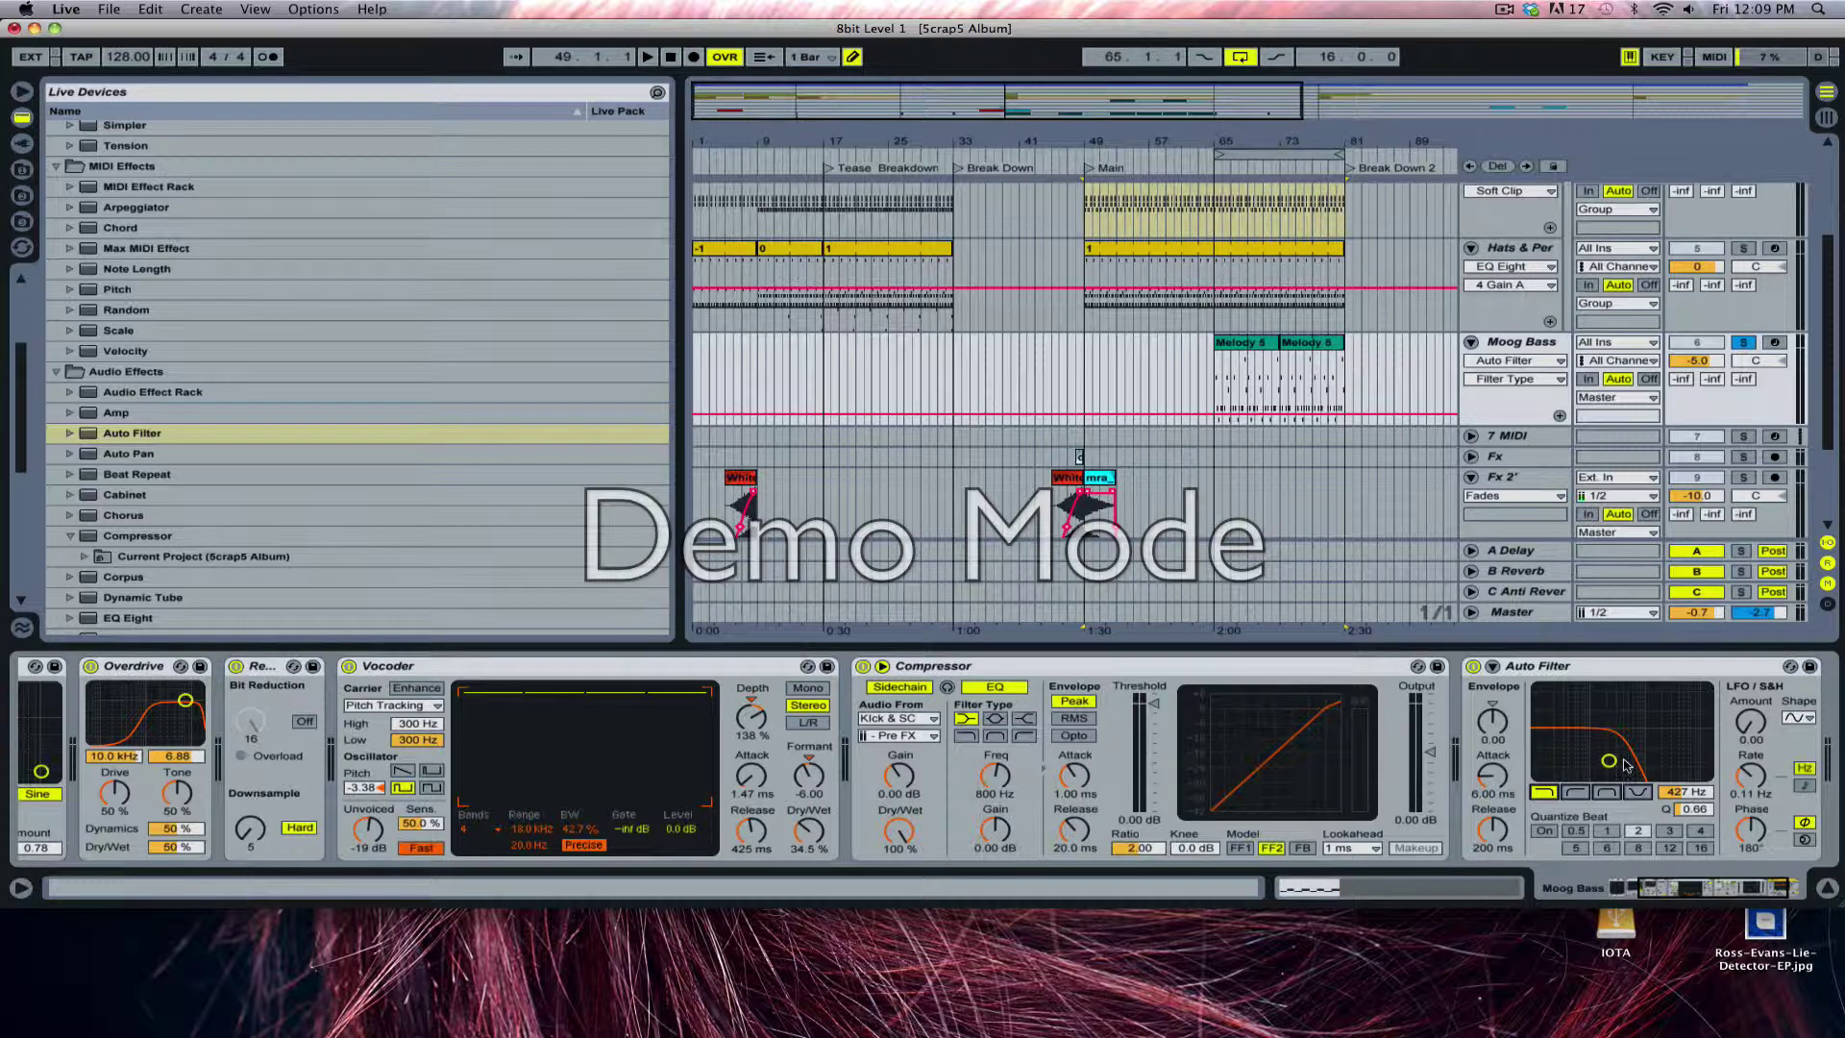
mouse_move(1610, 760)
mouse_down()
mouse_move(1651, 759)
mouse_move(1627, 759)
mouse_up()
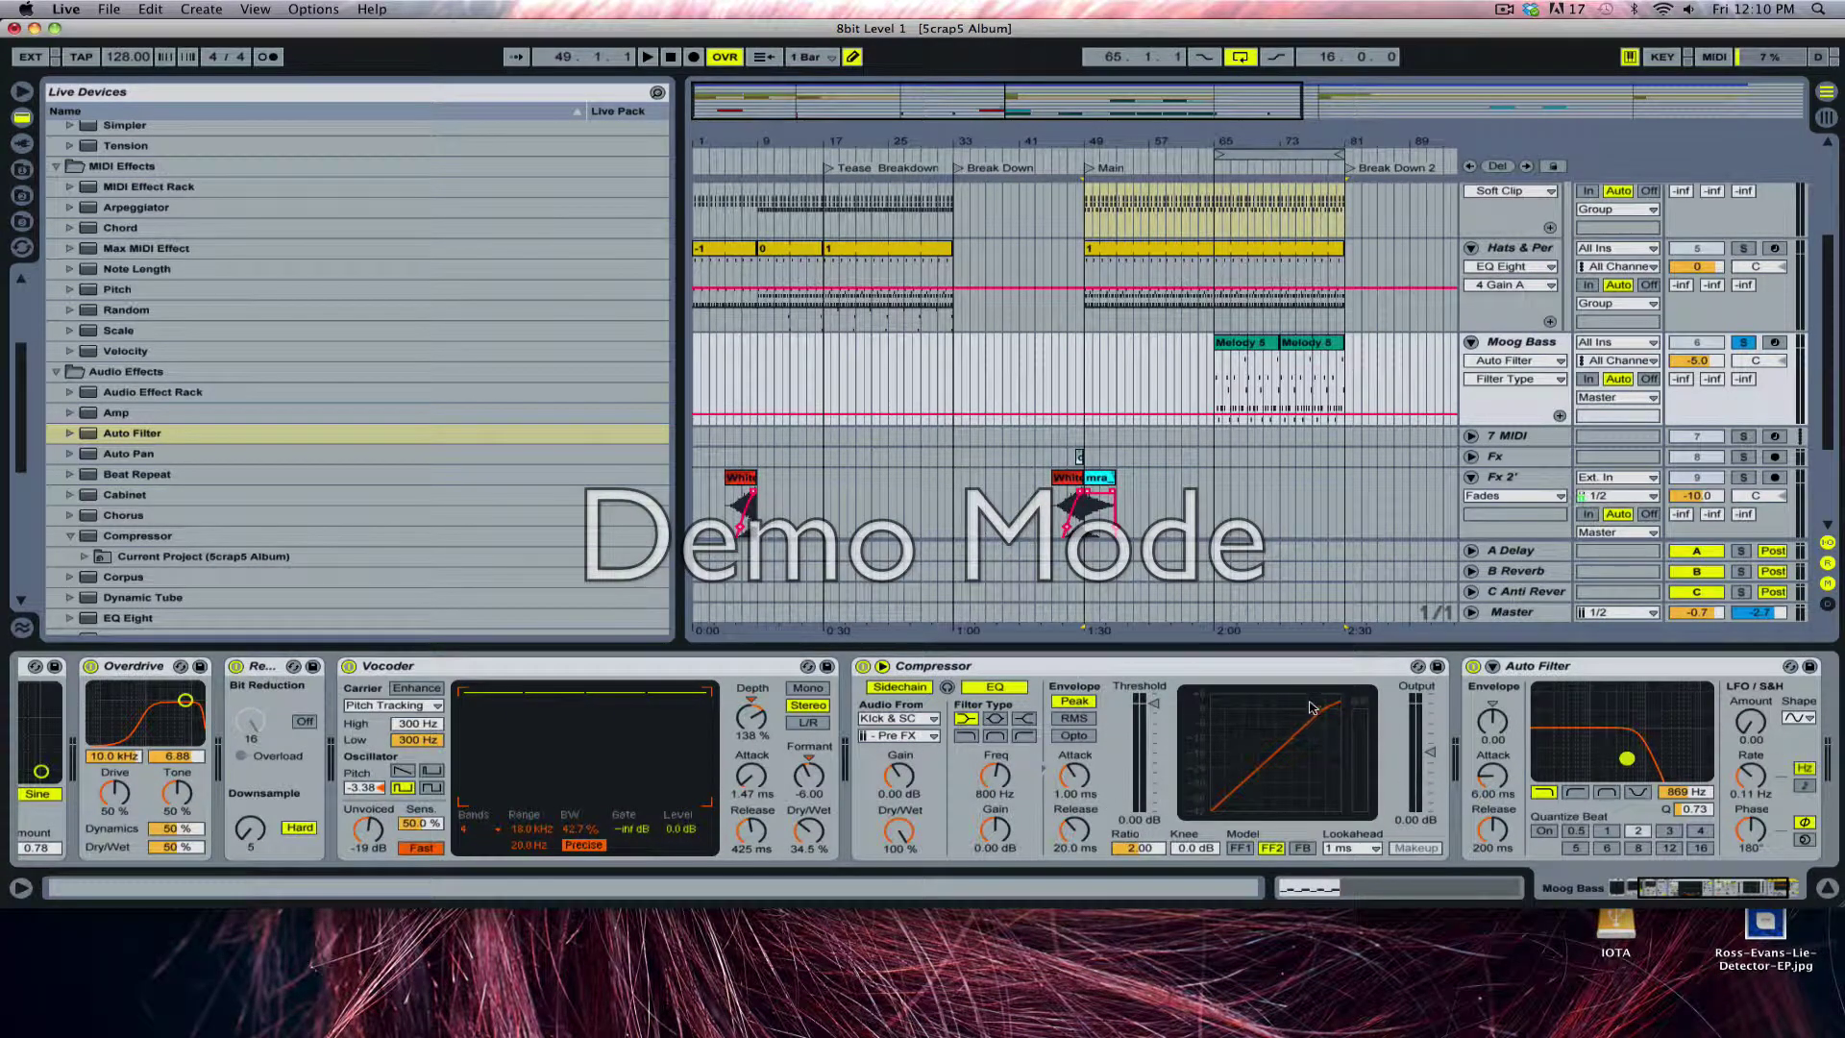
click(1572, 673)
key(Delete)
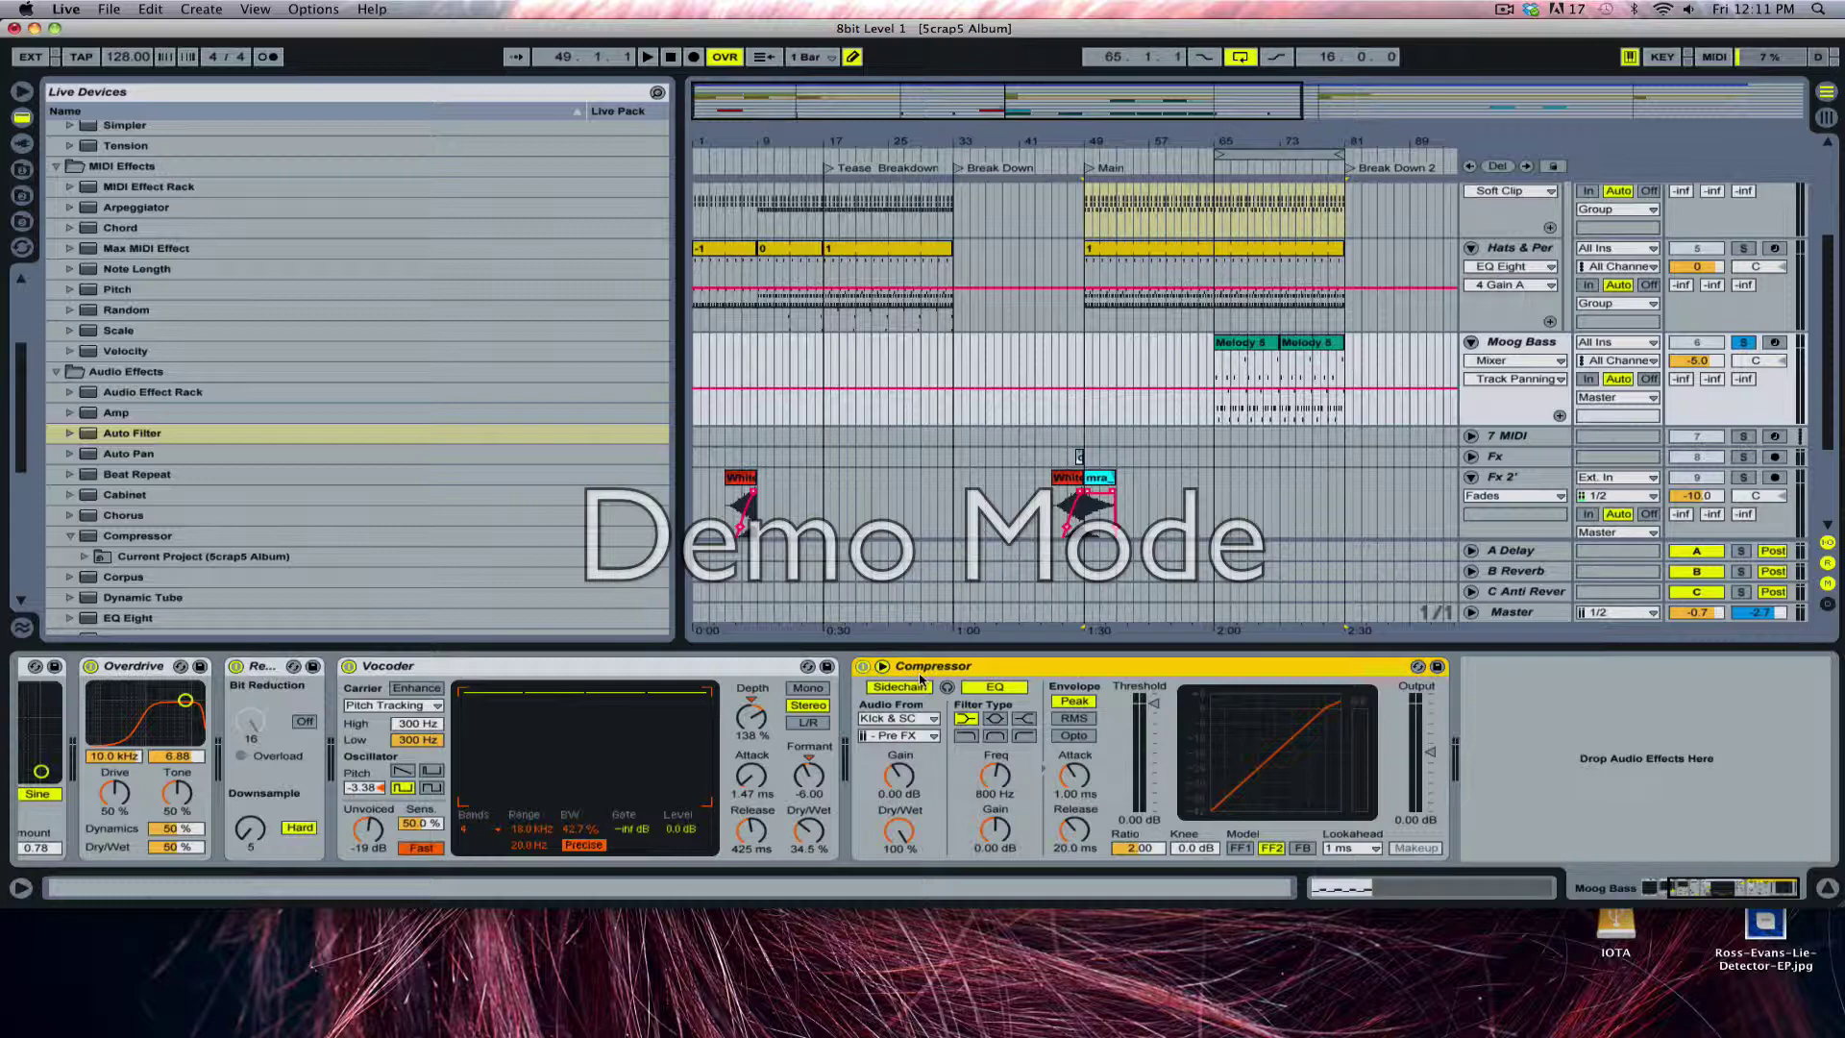
Open 06 The Electric Dream in the Sample Editor, zoom into the waveform near six seconds, then back out
scroll(1433, 392, up, 3)
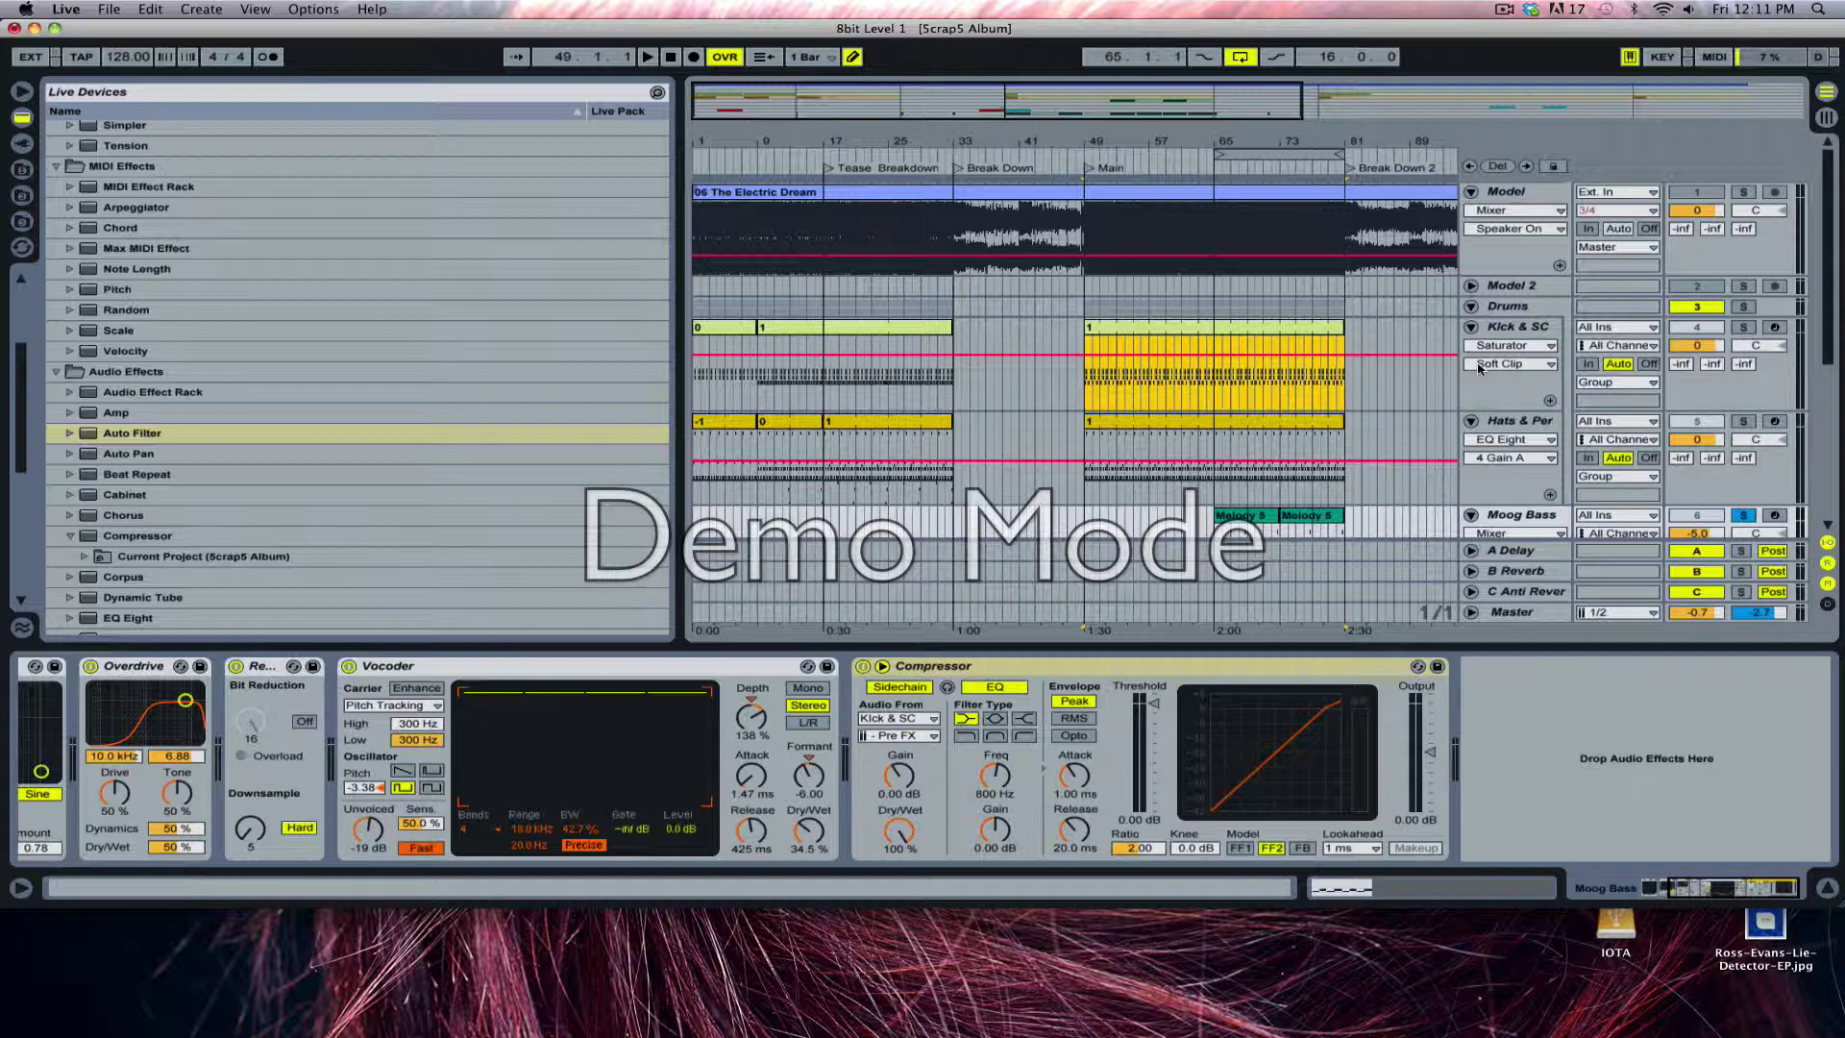
double_click(1239, 197)
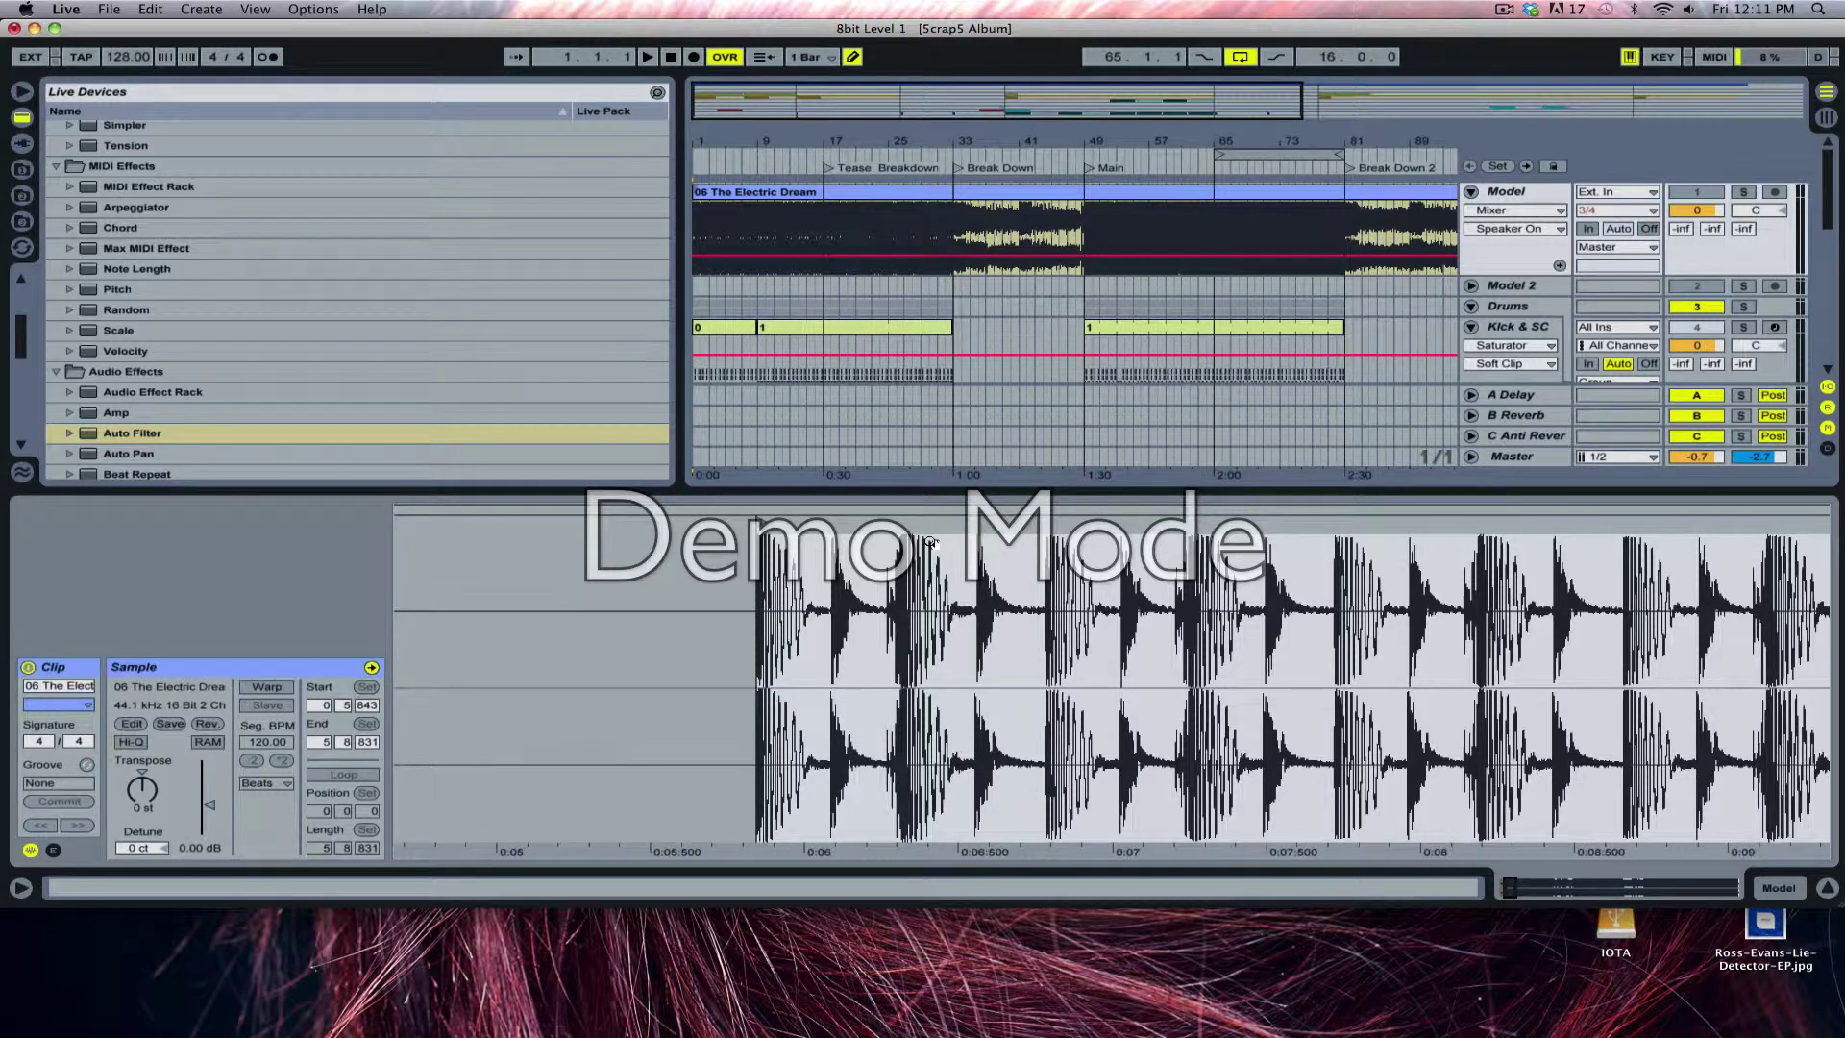
drag(930, 541, 1019, 692)
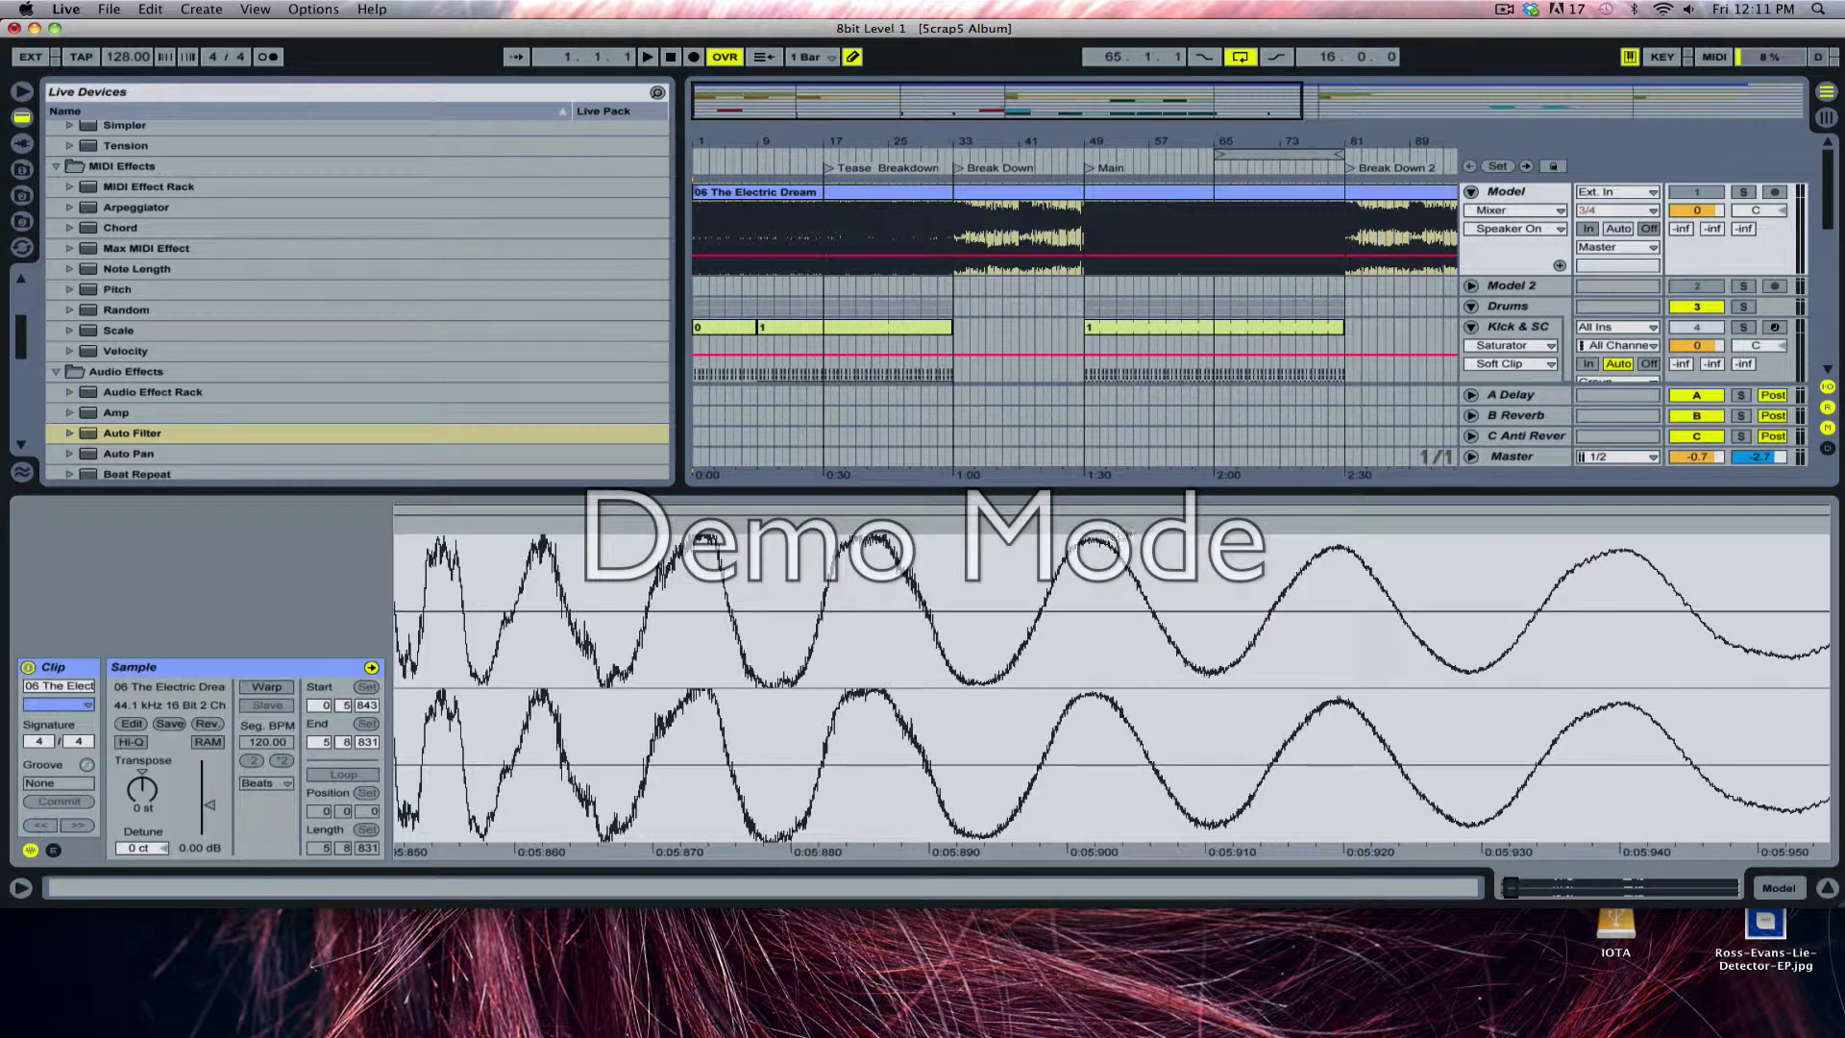
drag(1081, 538, 1082, 576)
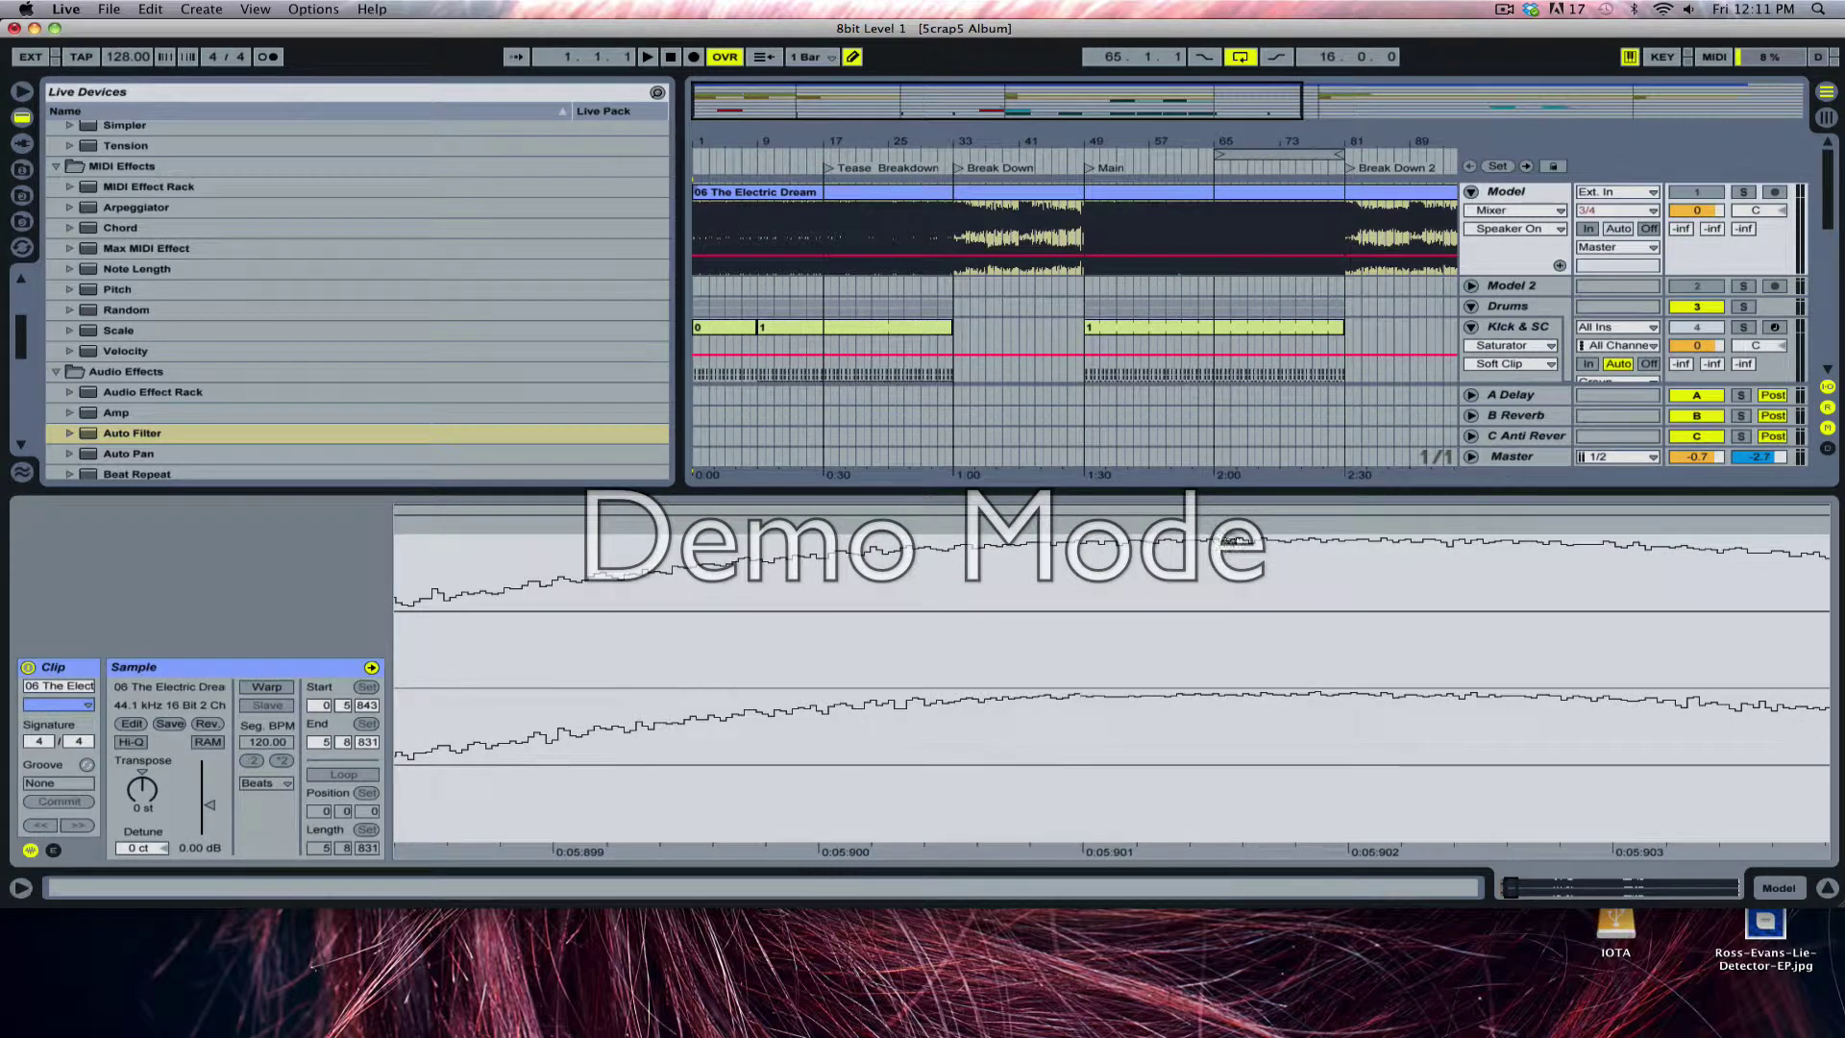
drag(1297, 566, 431, 632)
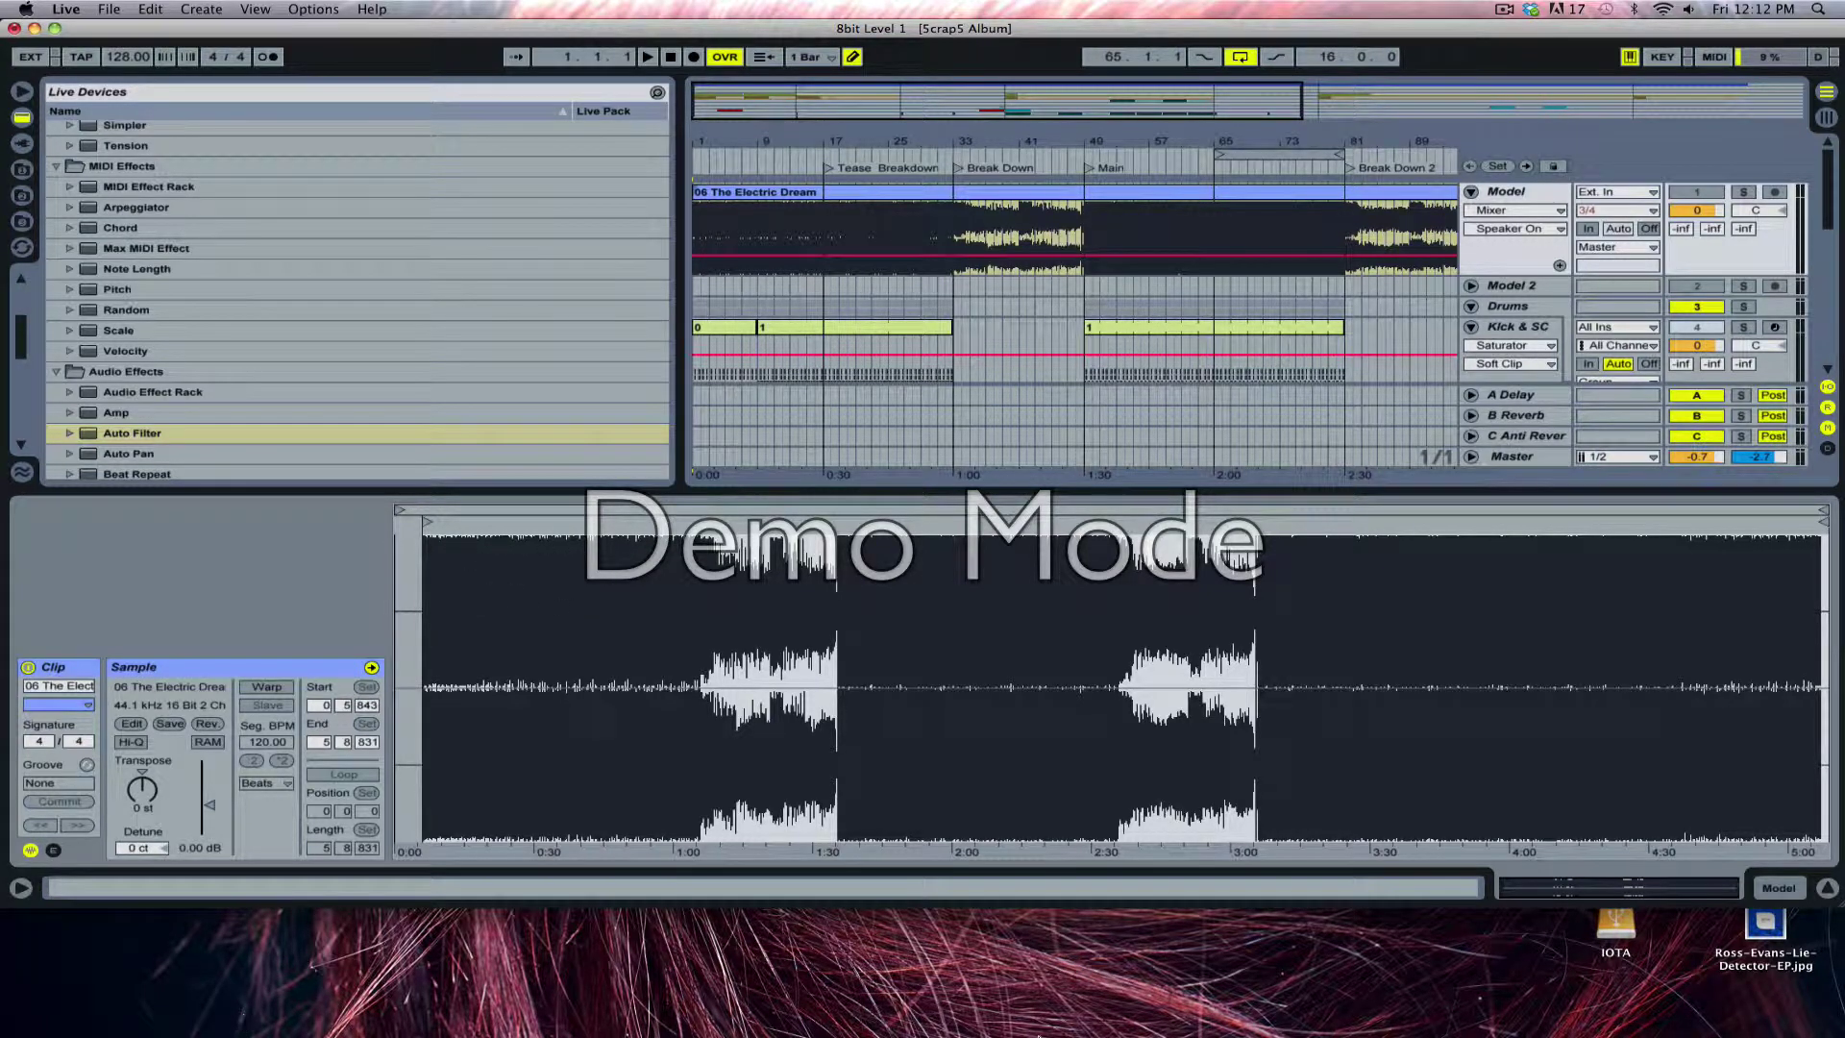
In iTunes, switch the library to Music and search for deadmau5
mouse_move(1057, 1028)
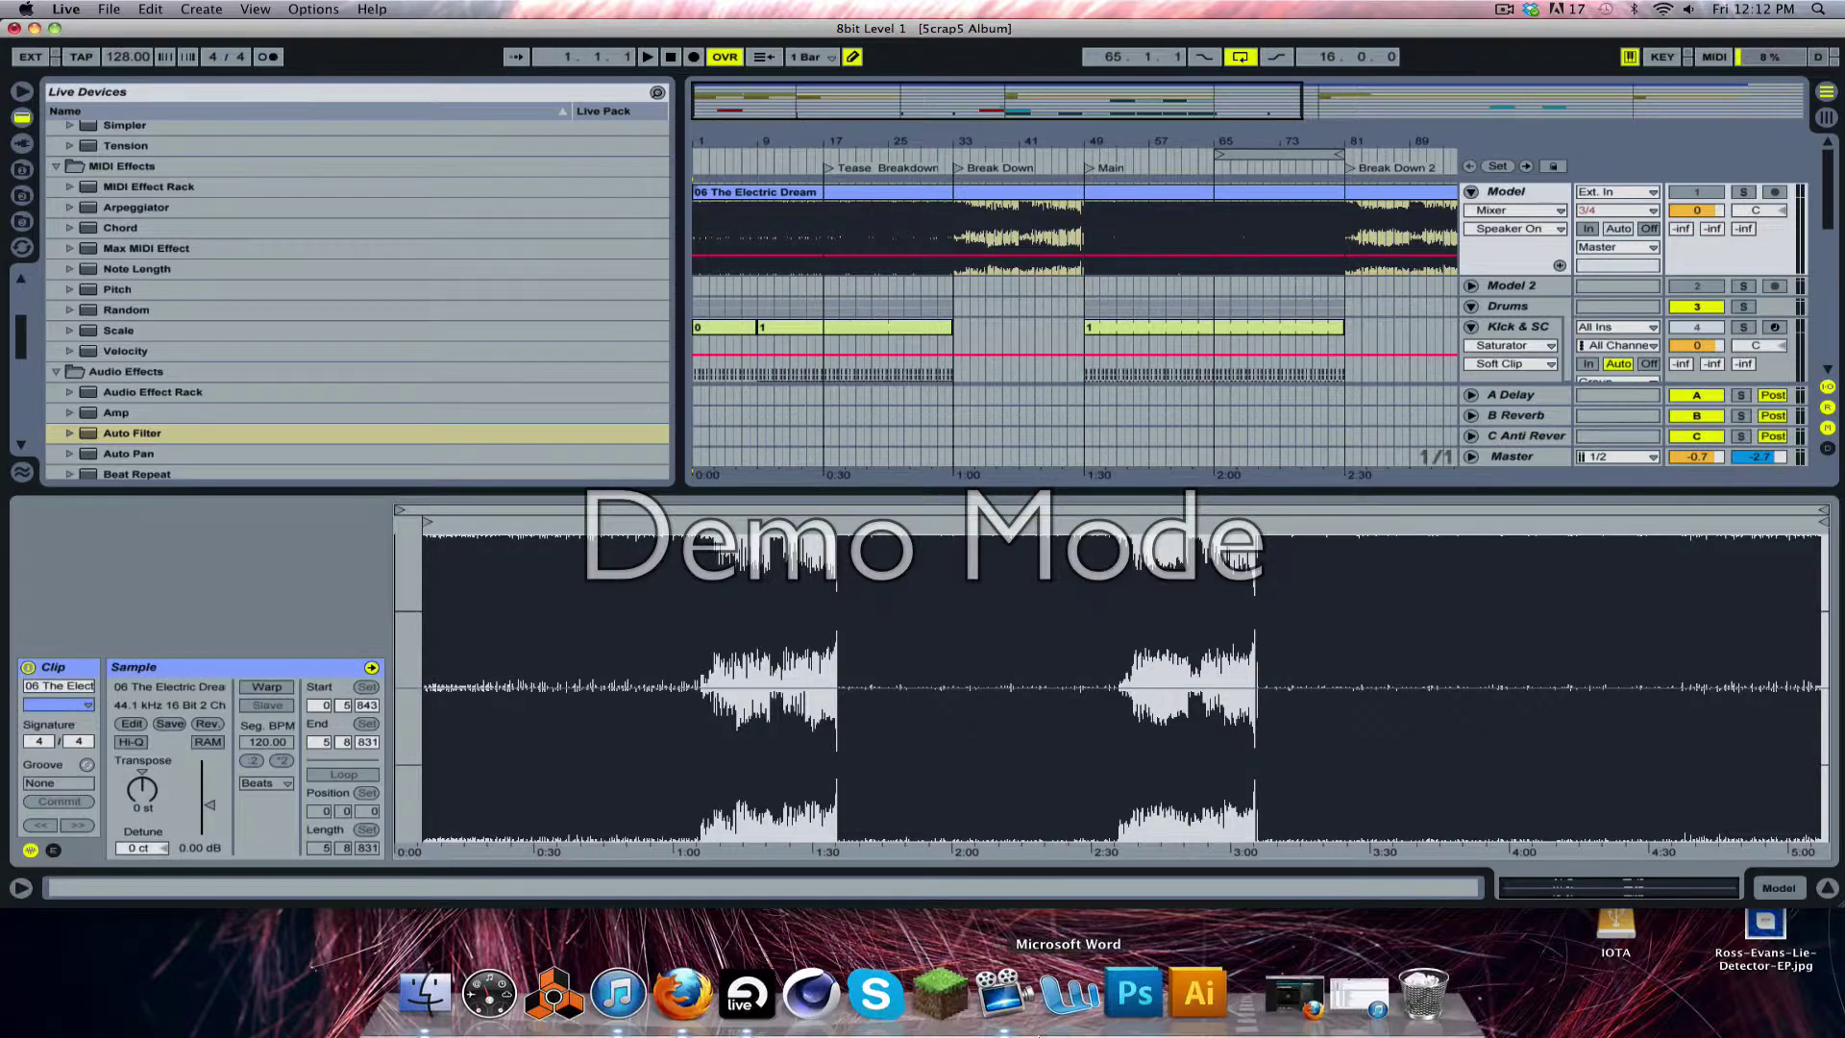
click(638, 992)
click(1705, 44)
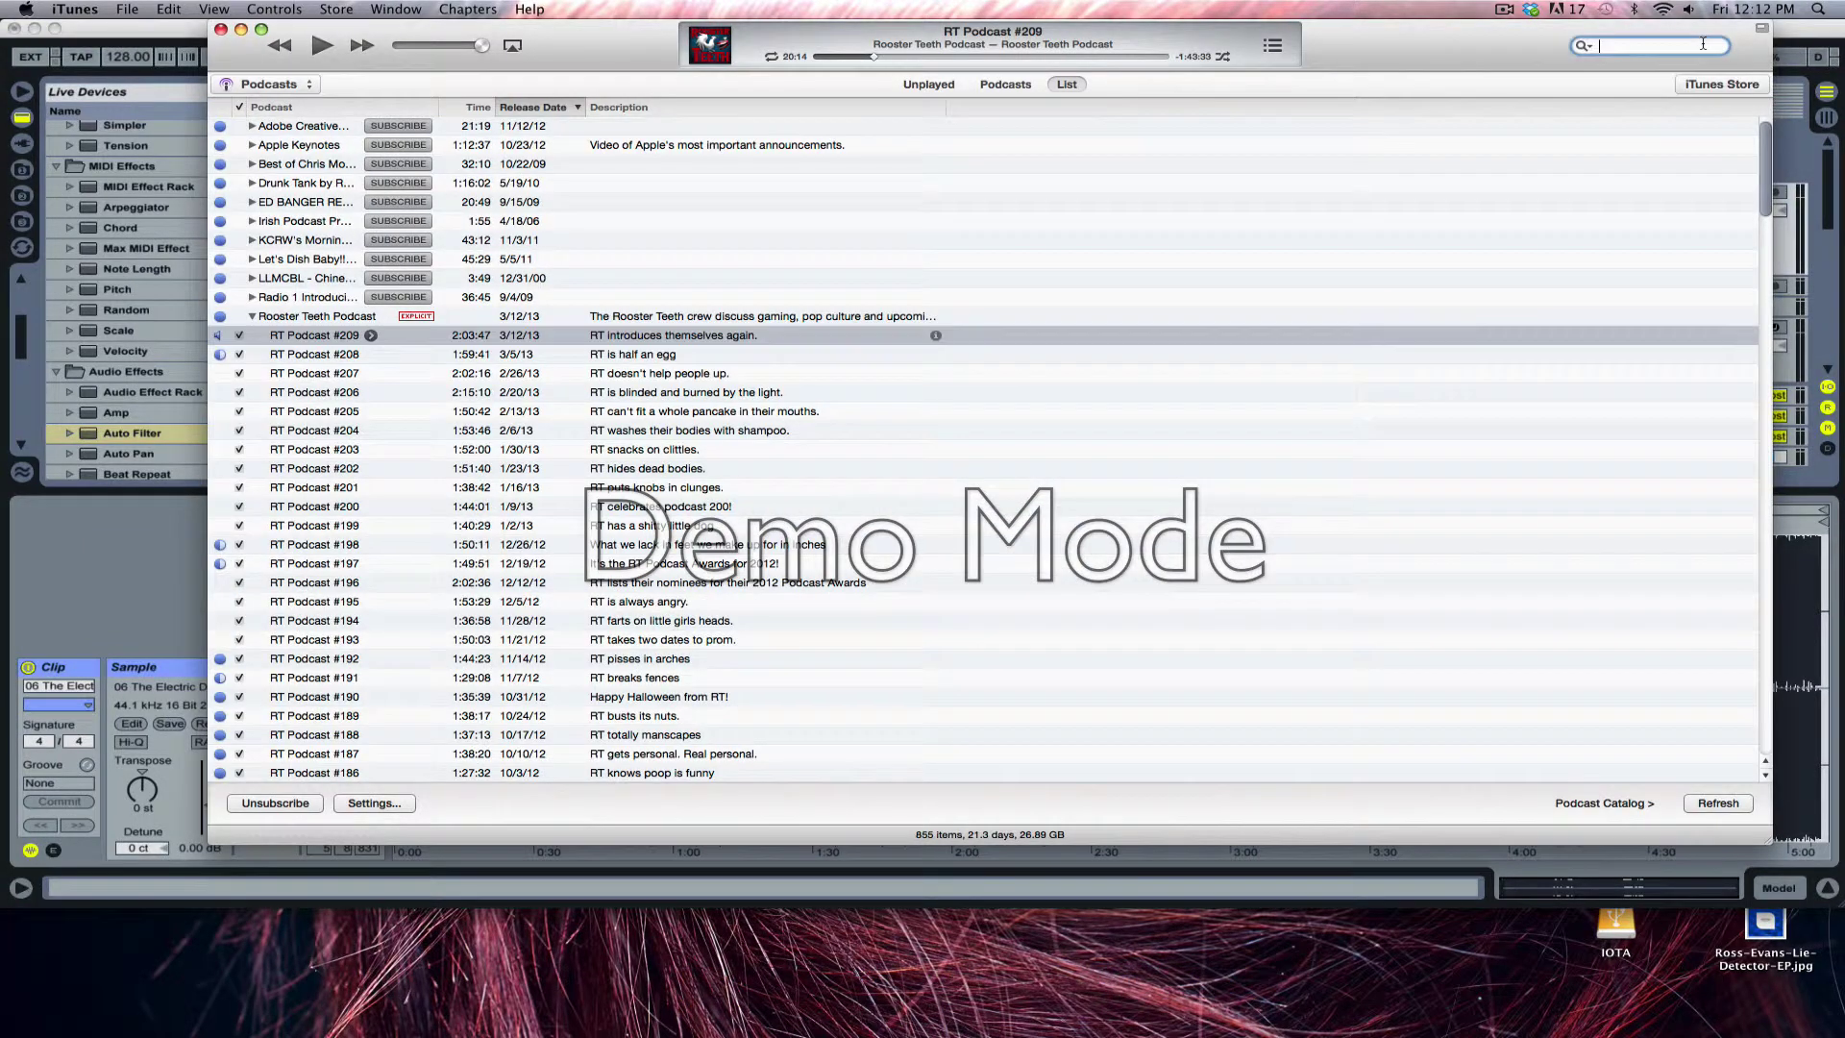
click(289, 85)
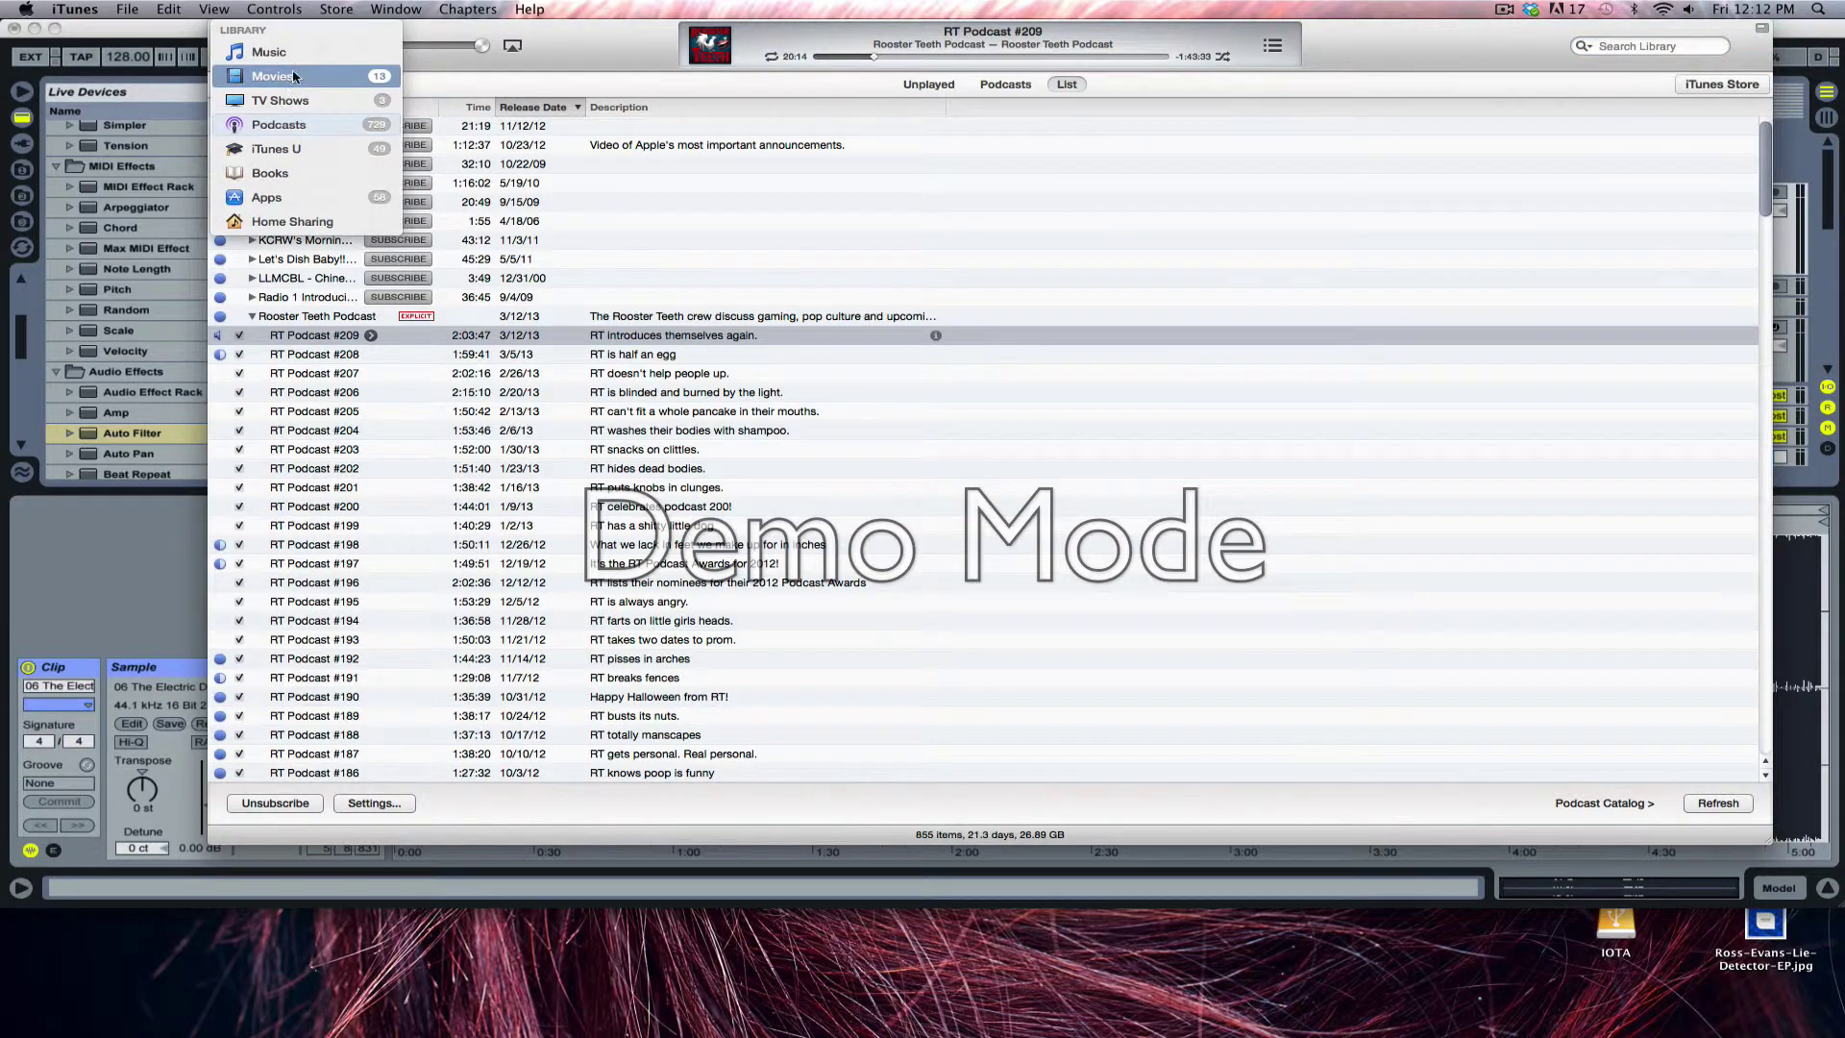
click(274, 52)
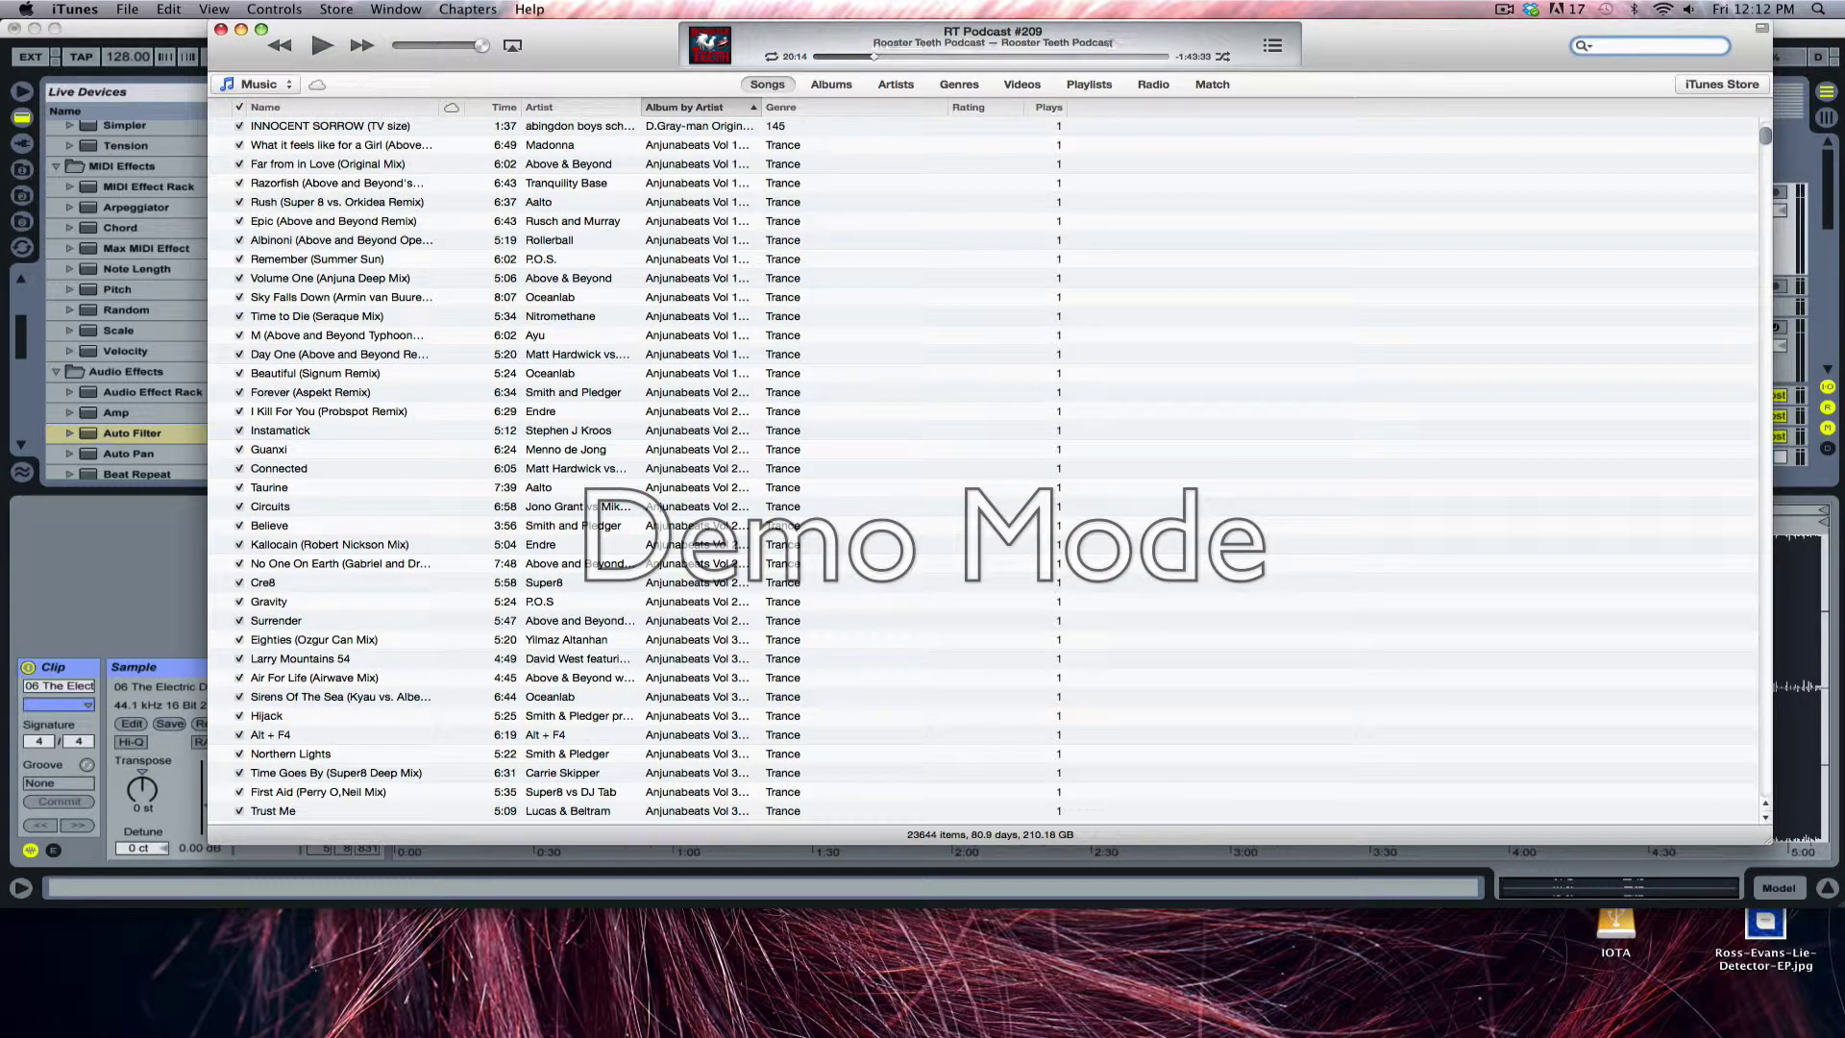
text(deadmau5)
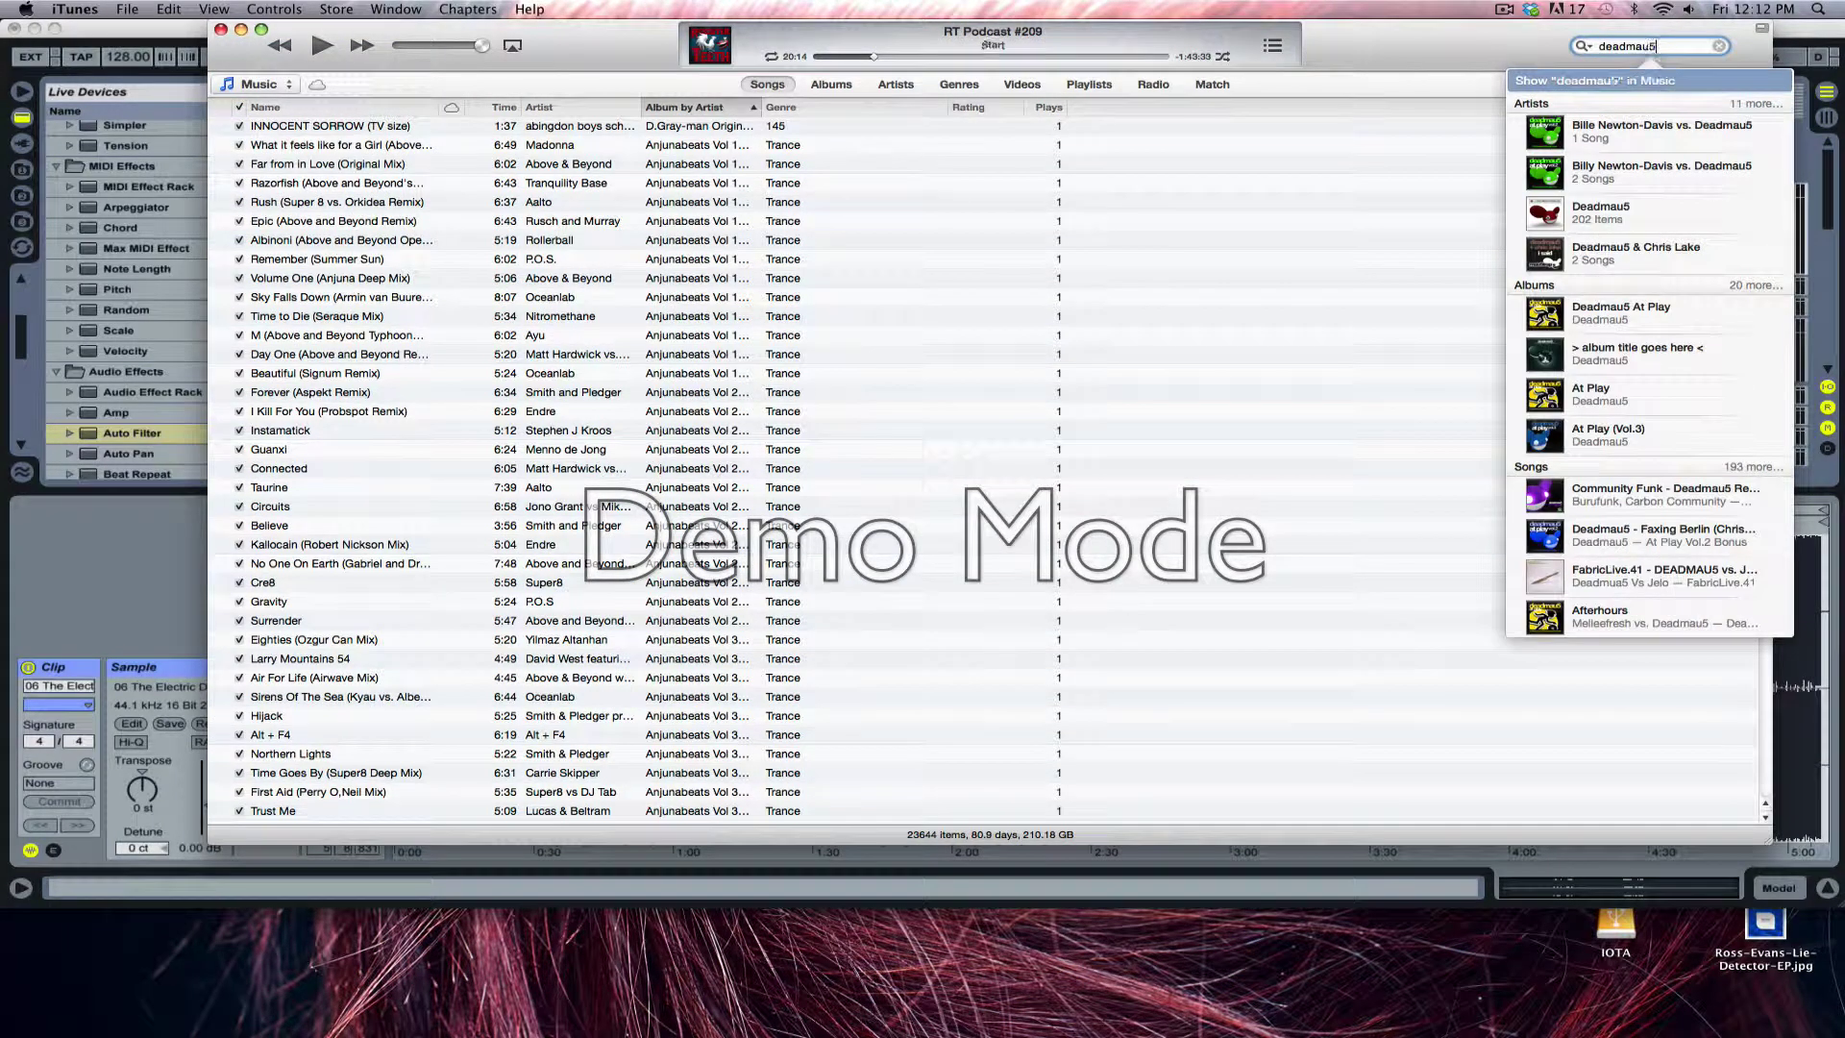
key(Return)
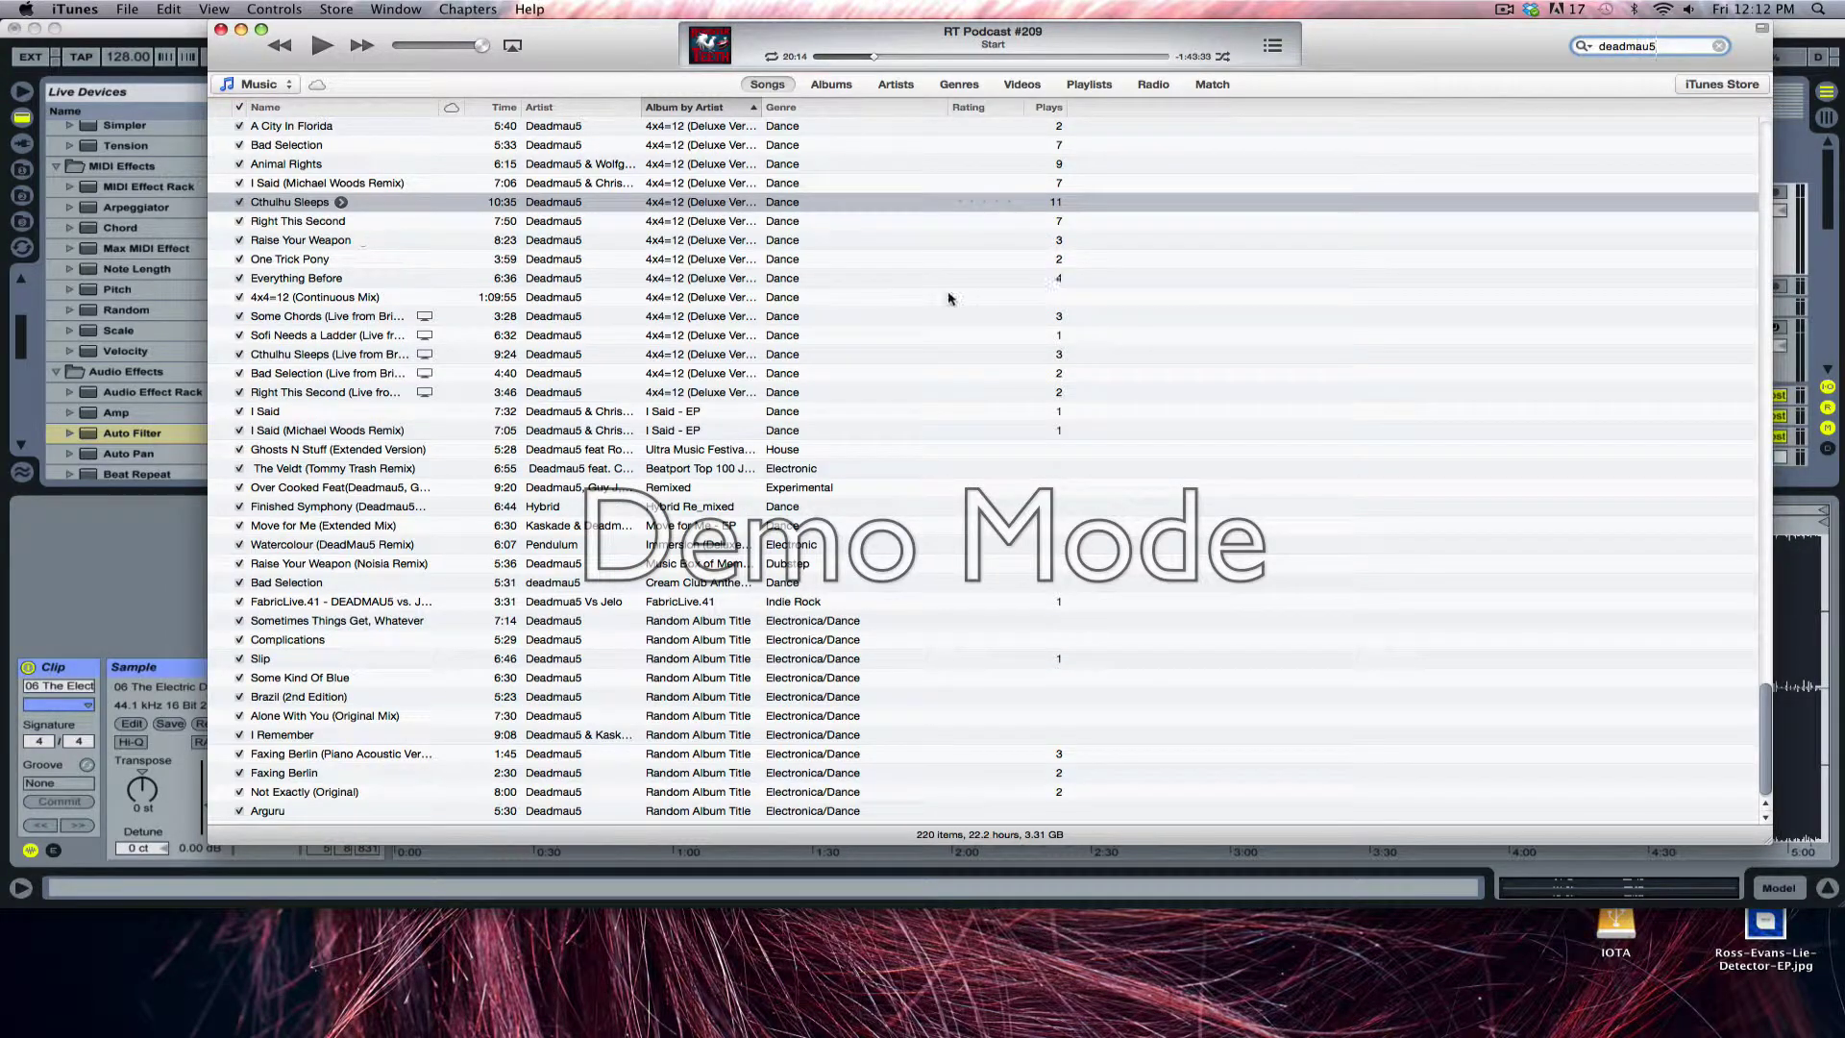
Drag Cthulhu Sleeps into Live's arrangement on Model 2, then minimize iTunes
drag(631, 58, 1270, 58)
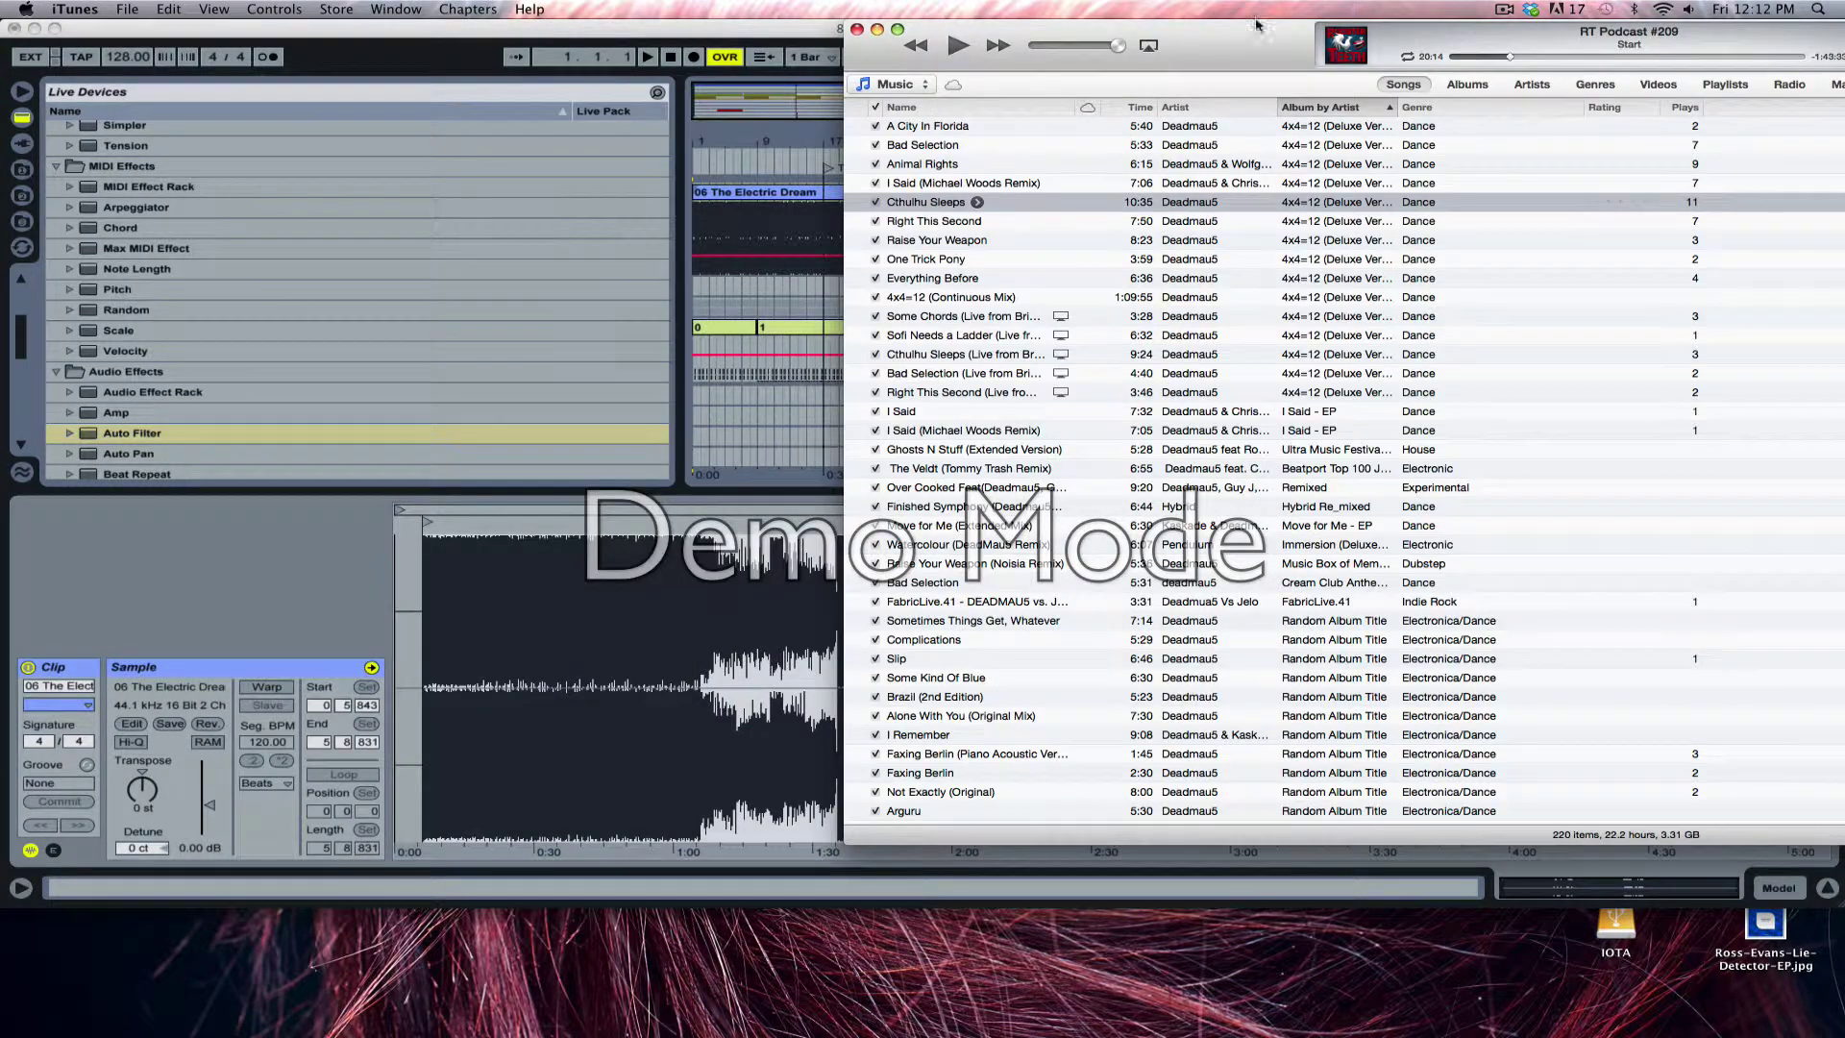
click(927, 203)
drag(702, 285, 711, 292)
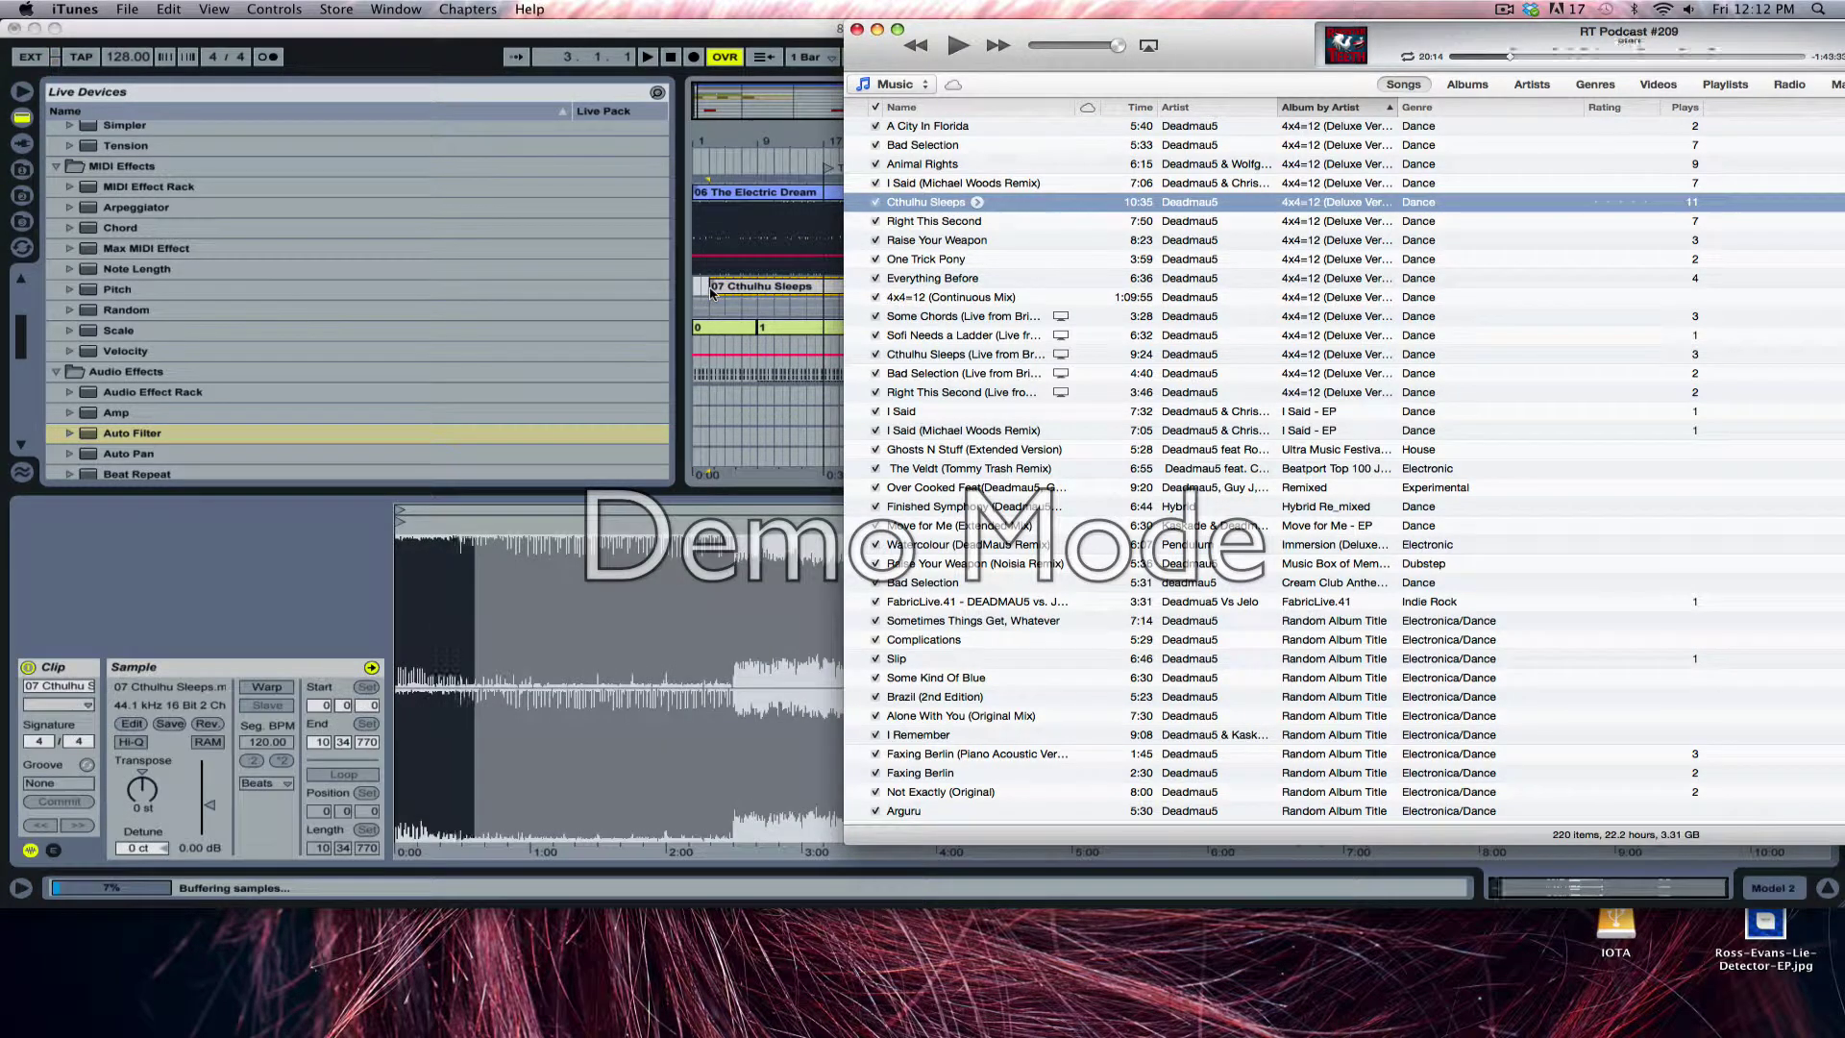
click(877, 29)
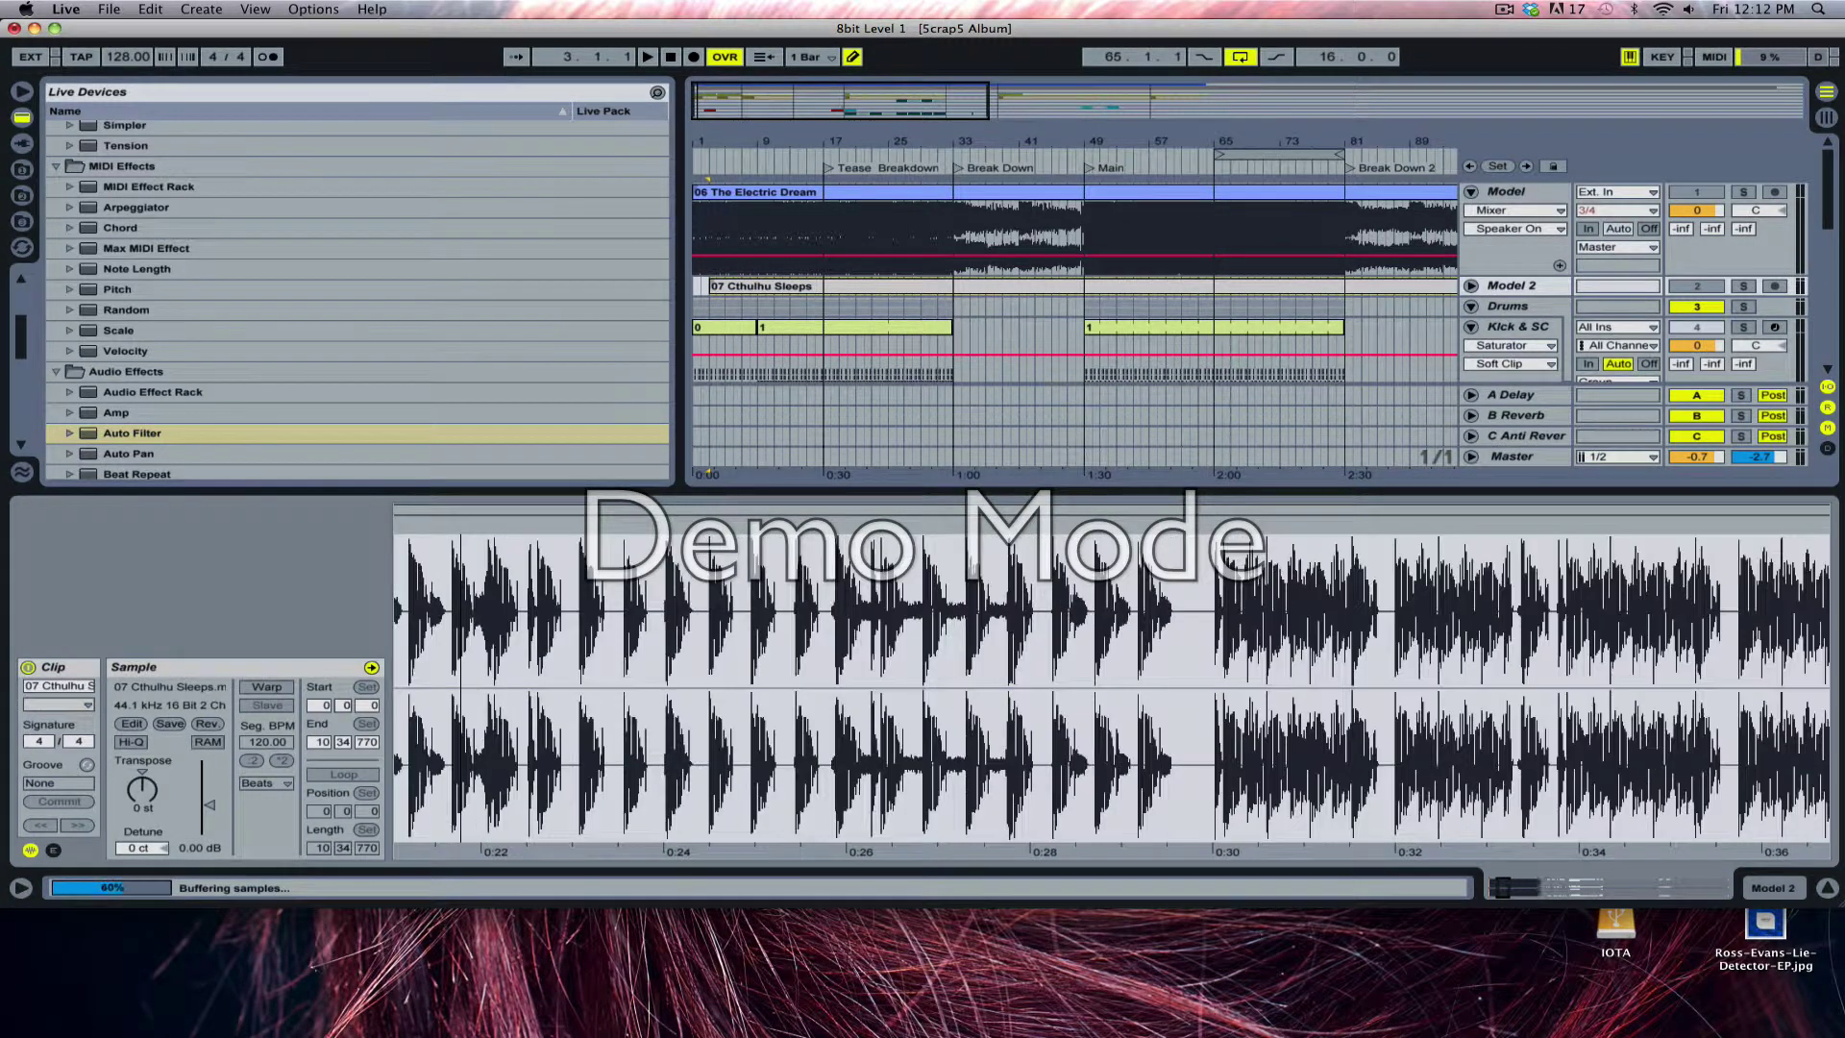
drag(464, 544, 464, 546)
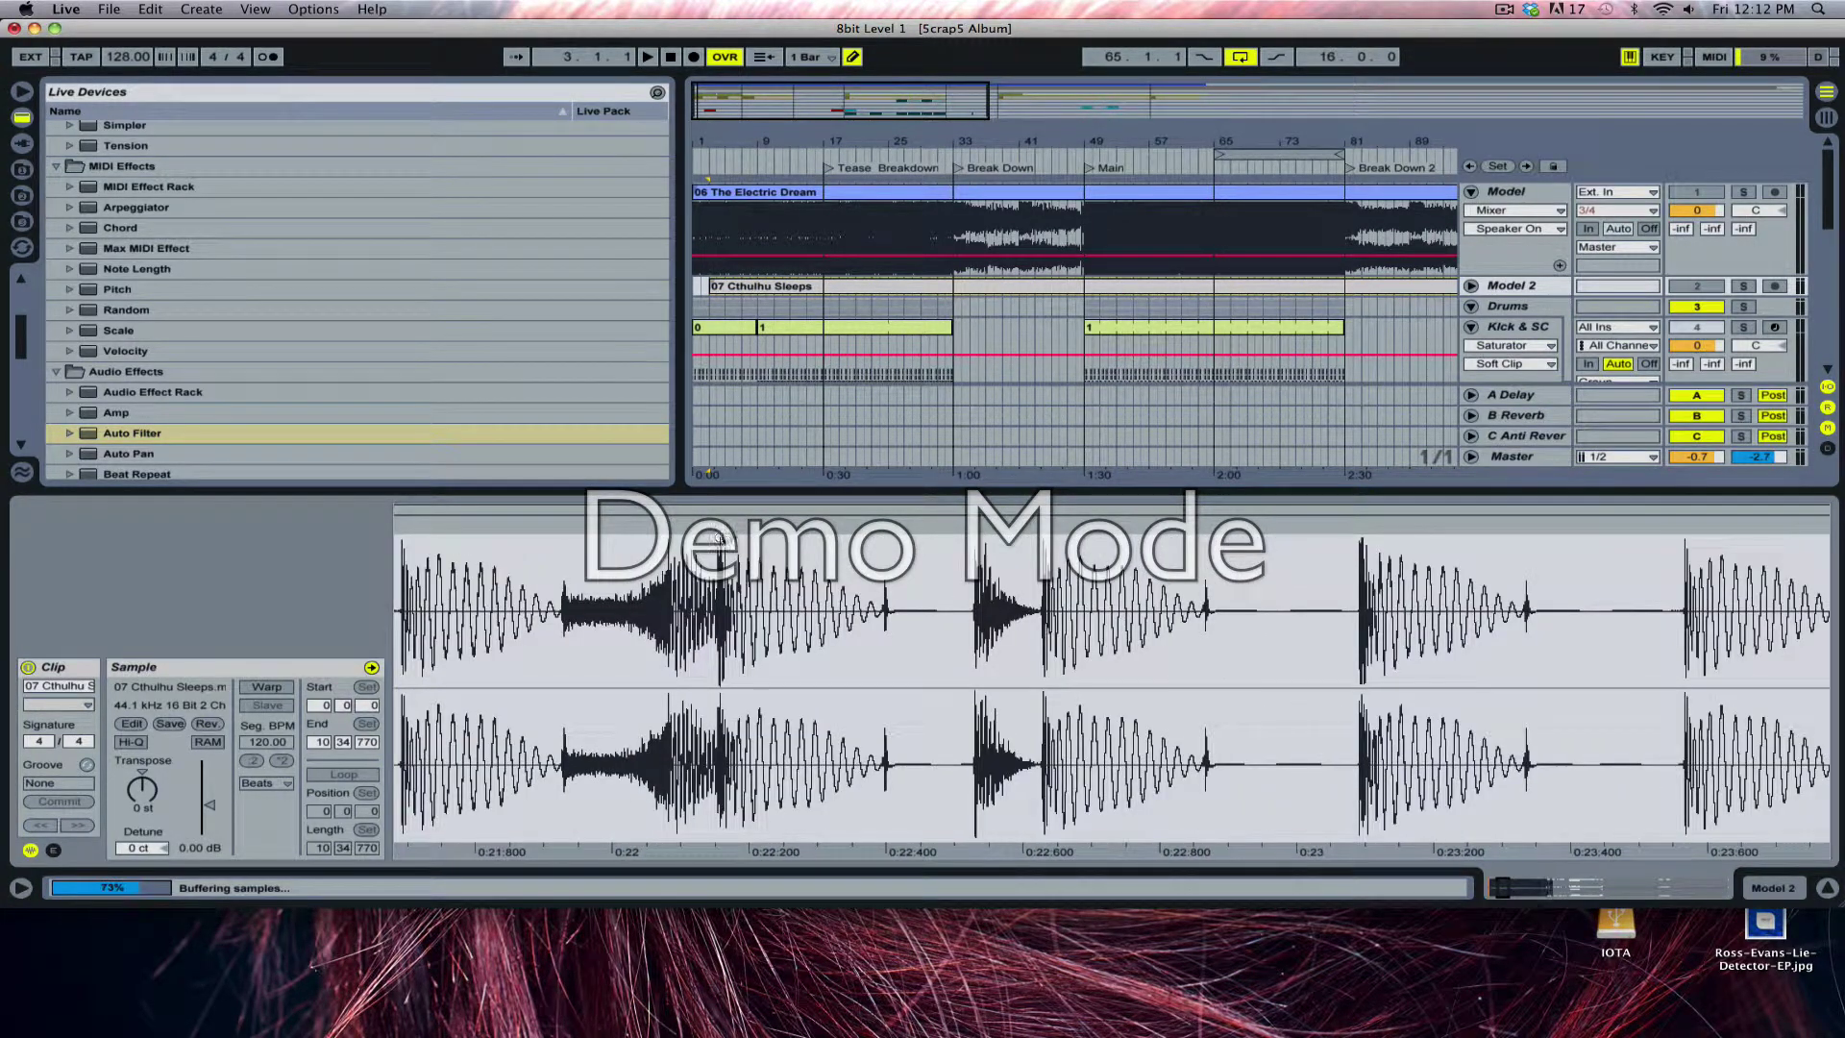
drag(1011, 531, 1011, 562)
scroll(1581, 577, left, 5)
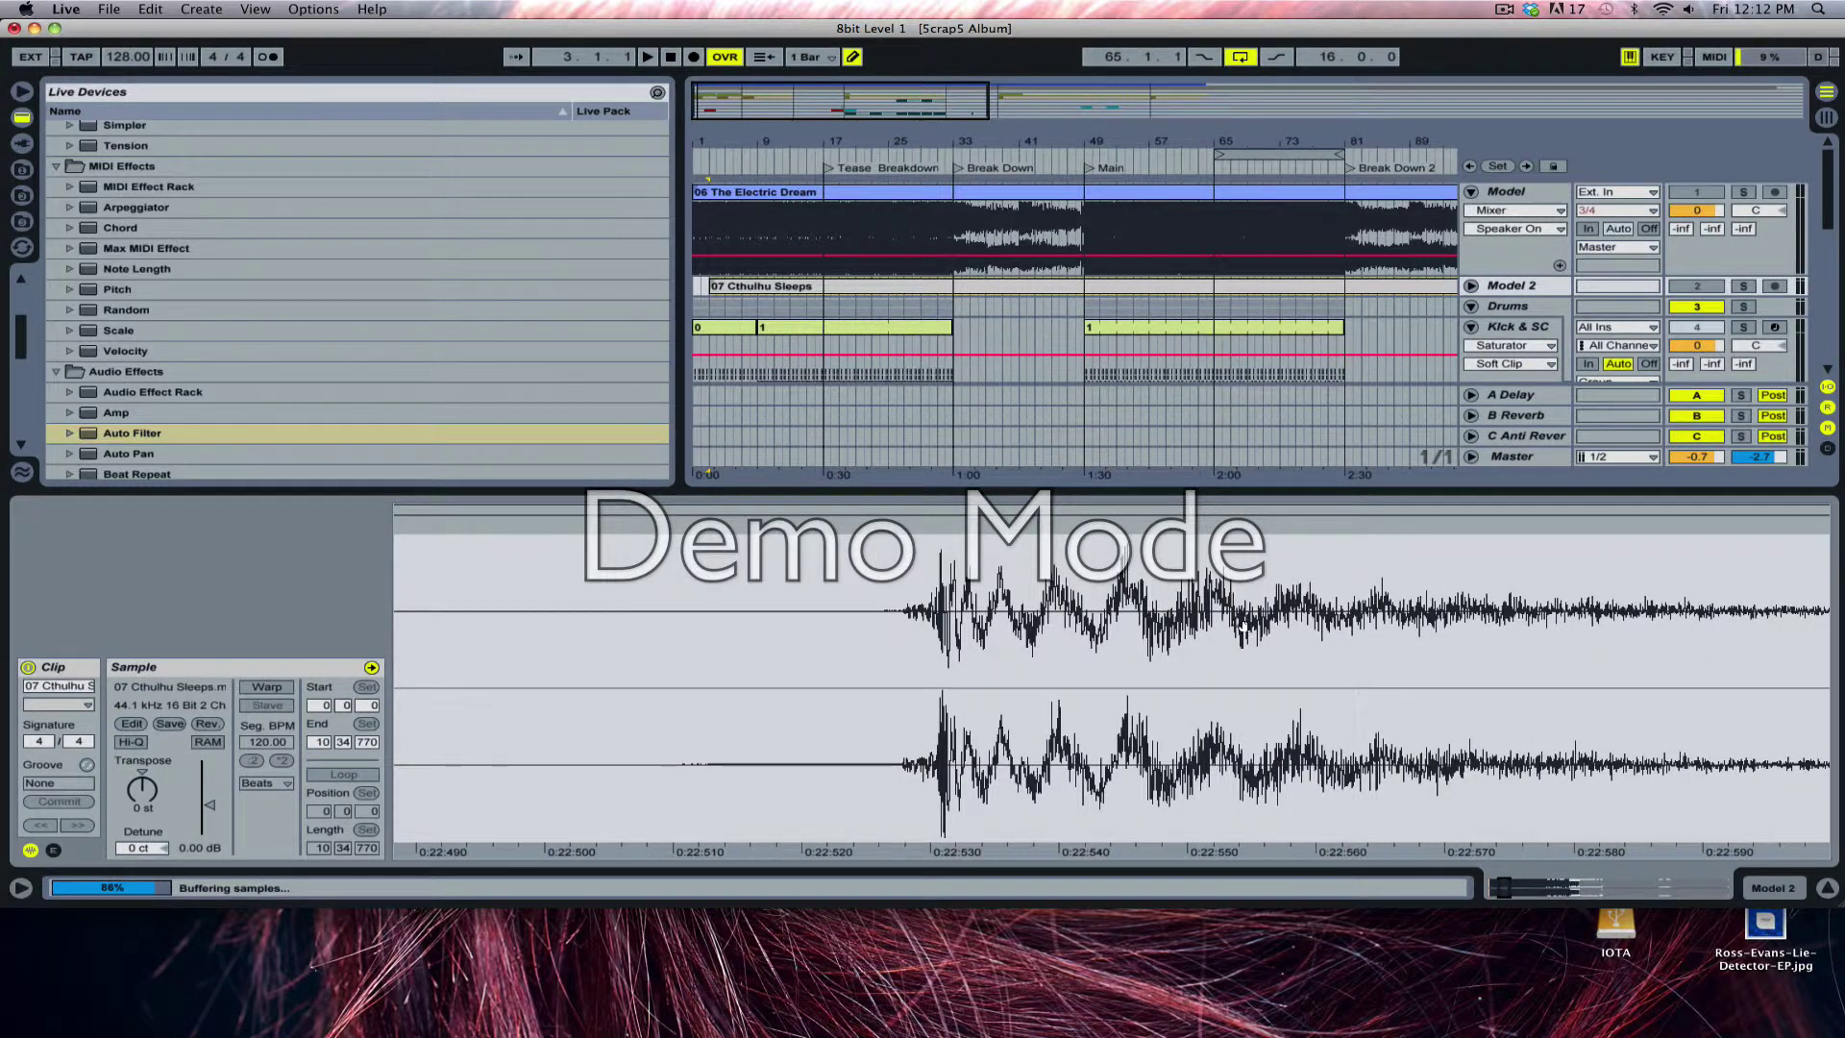
drag(1246, 598, 1246, 519)
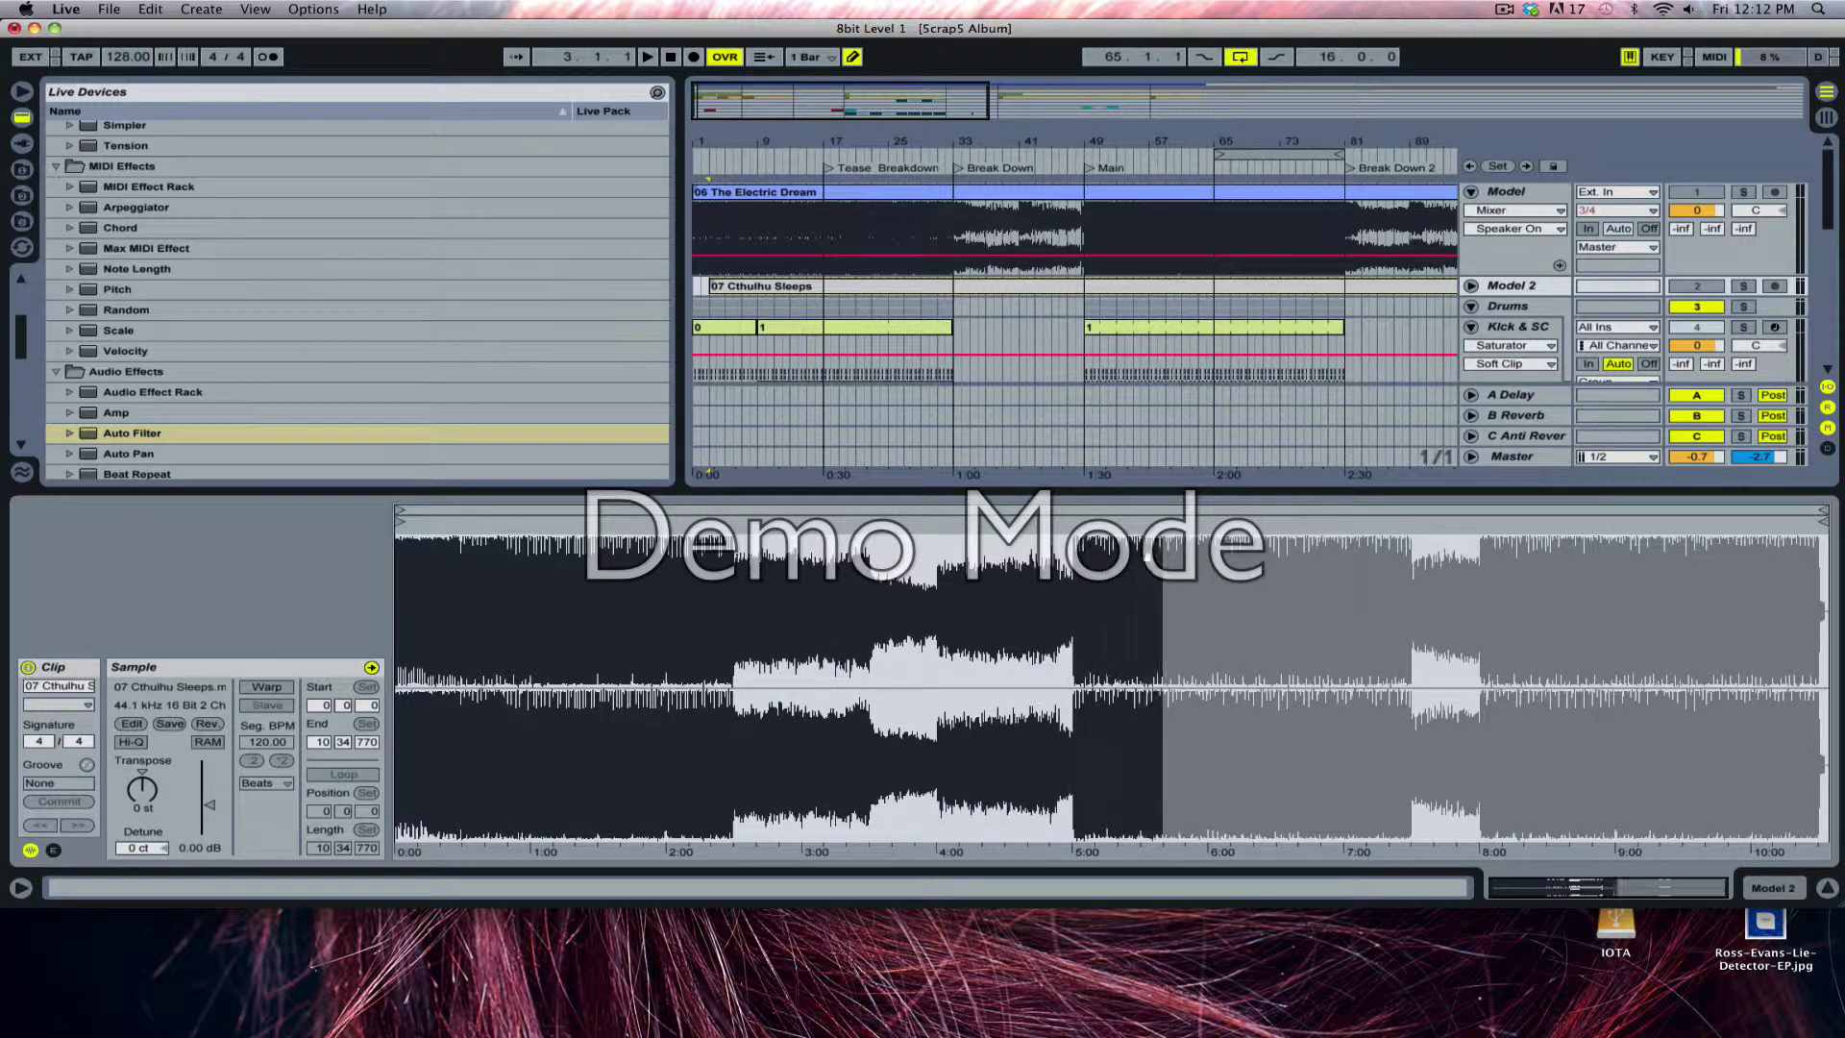
click(882, 193)
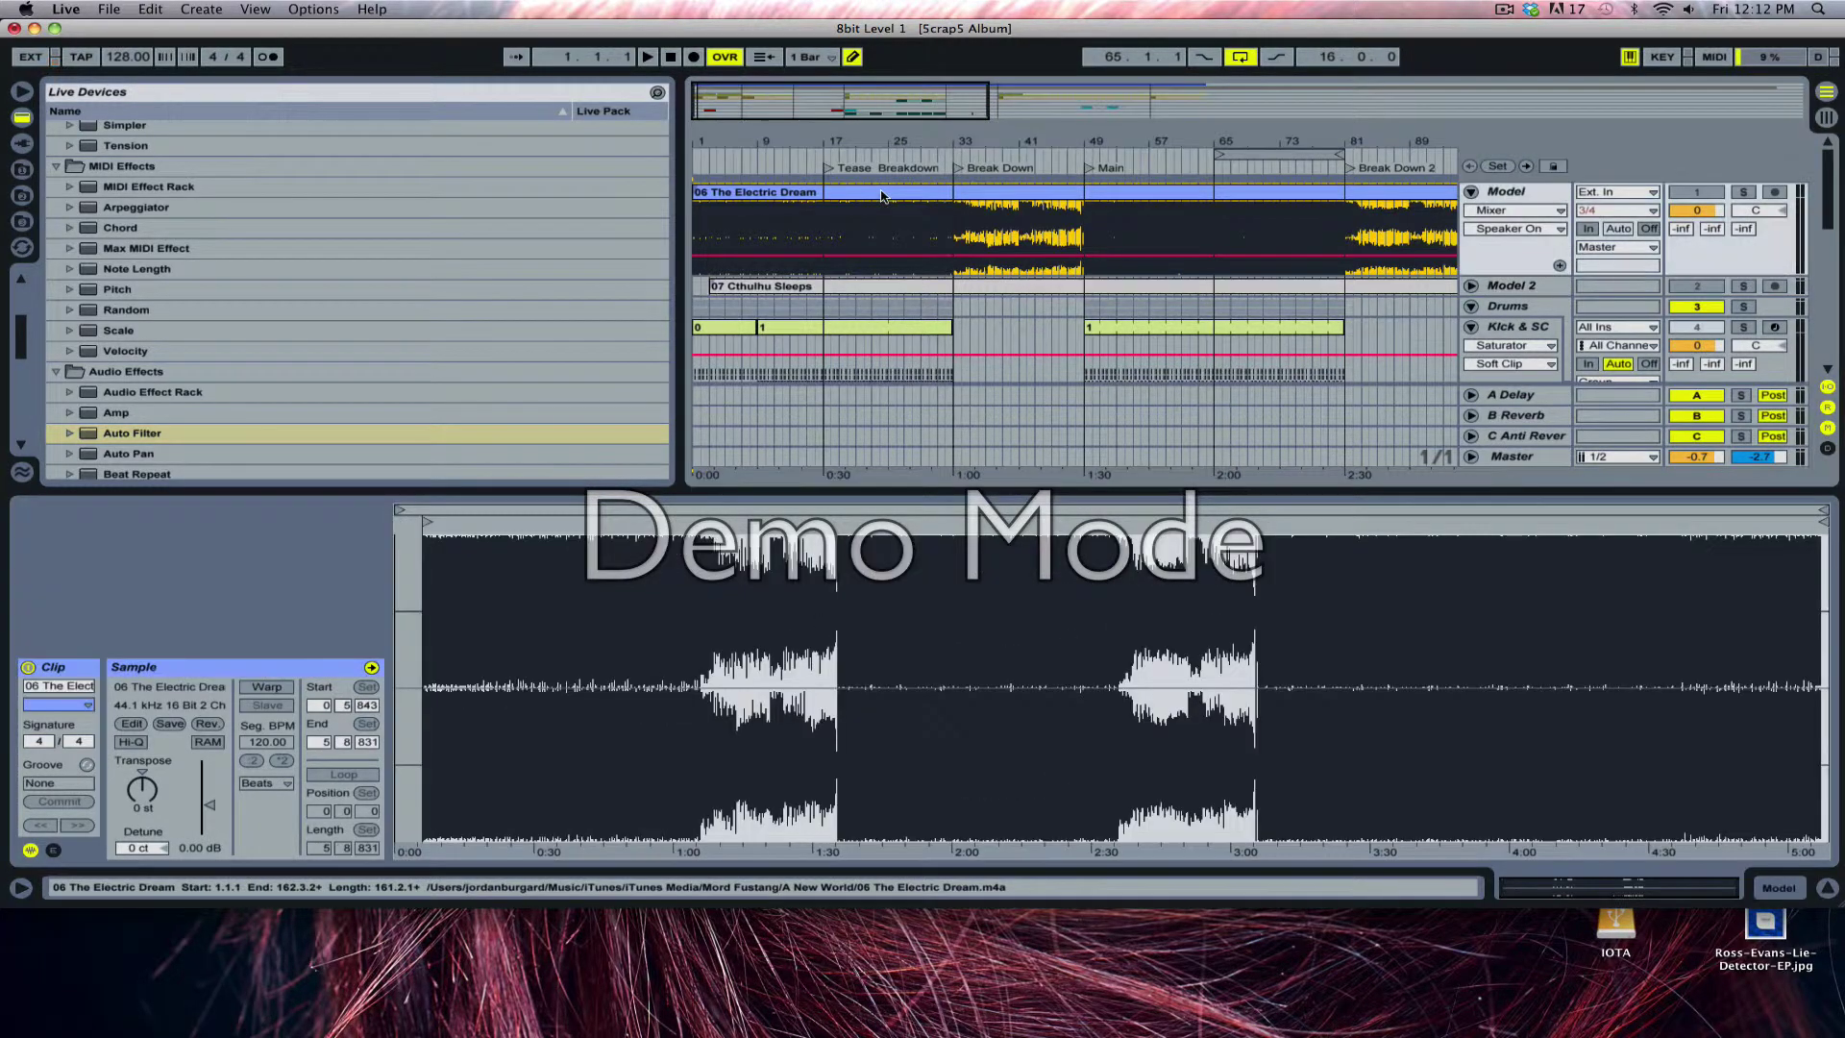
click(823, 288)
click(787, 286)
click(738, 191)
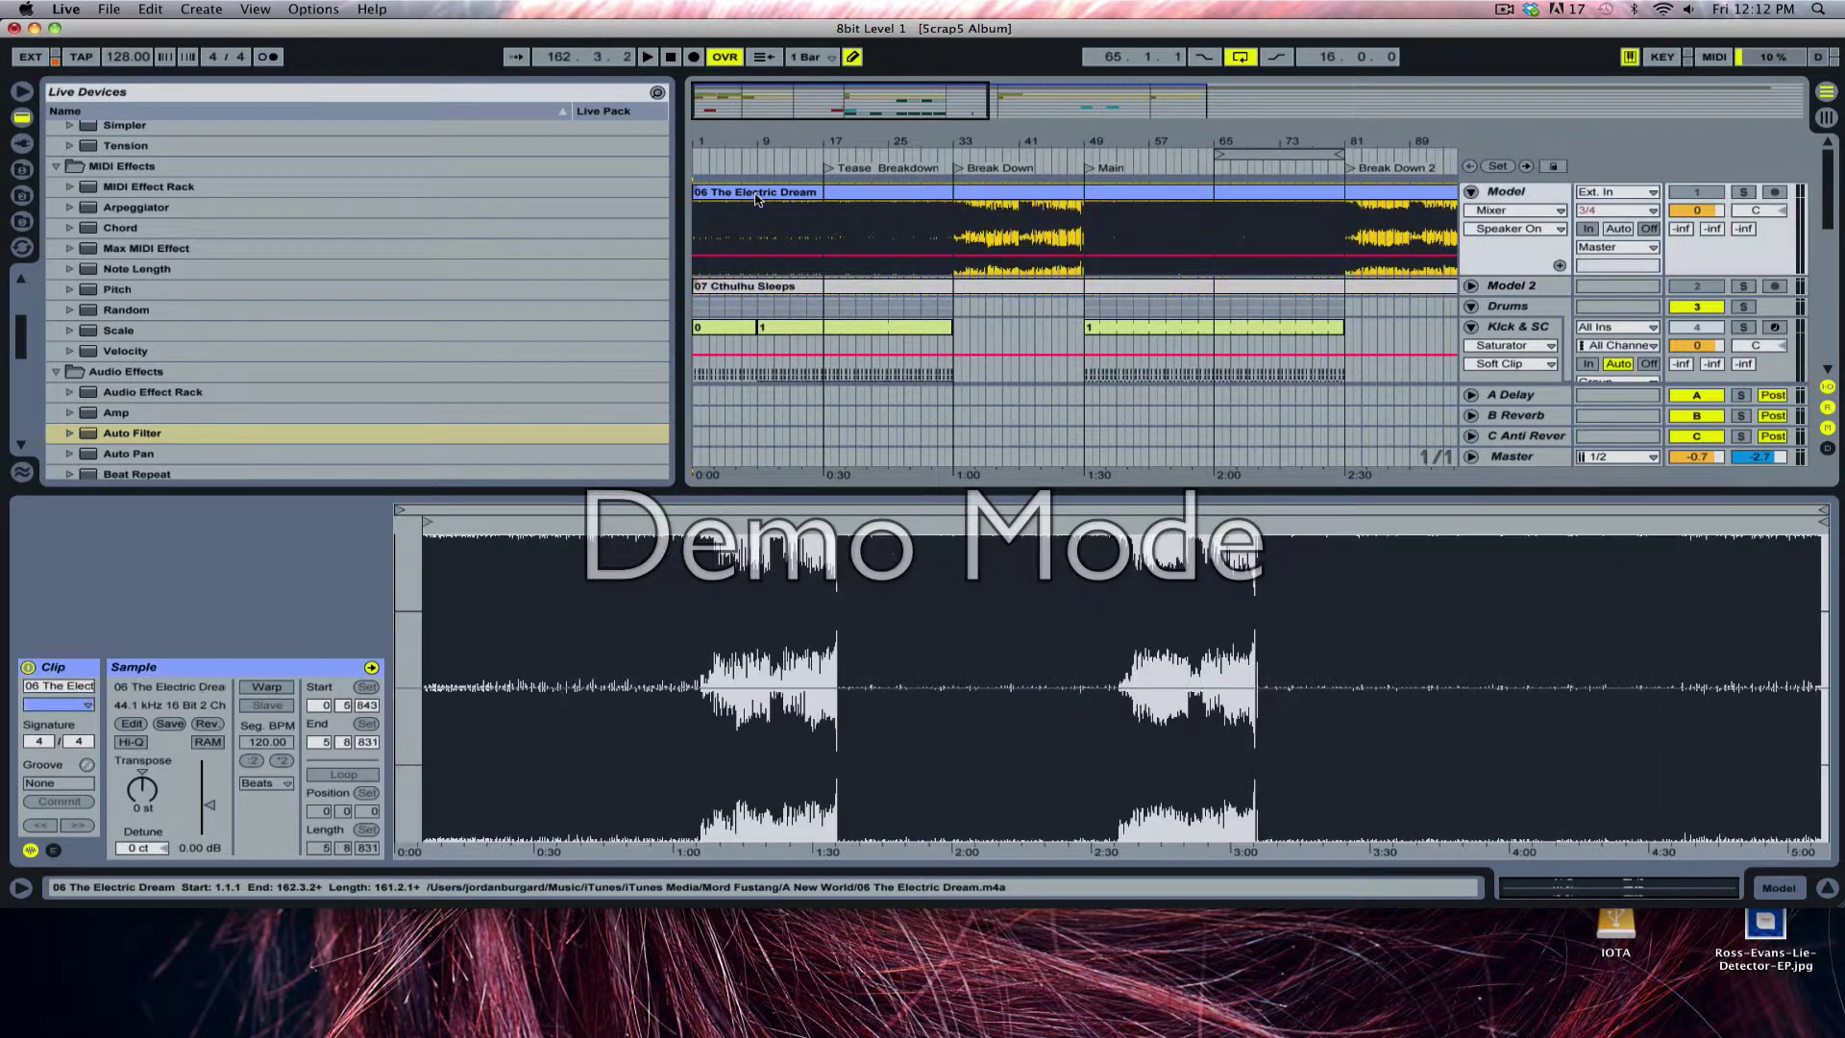
mouse_move(440, 541)
mouse_down()
mouse_move(439, 702)
mouse_move(442, 541)
mouse_up()
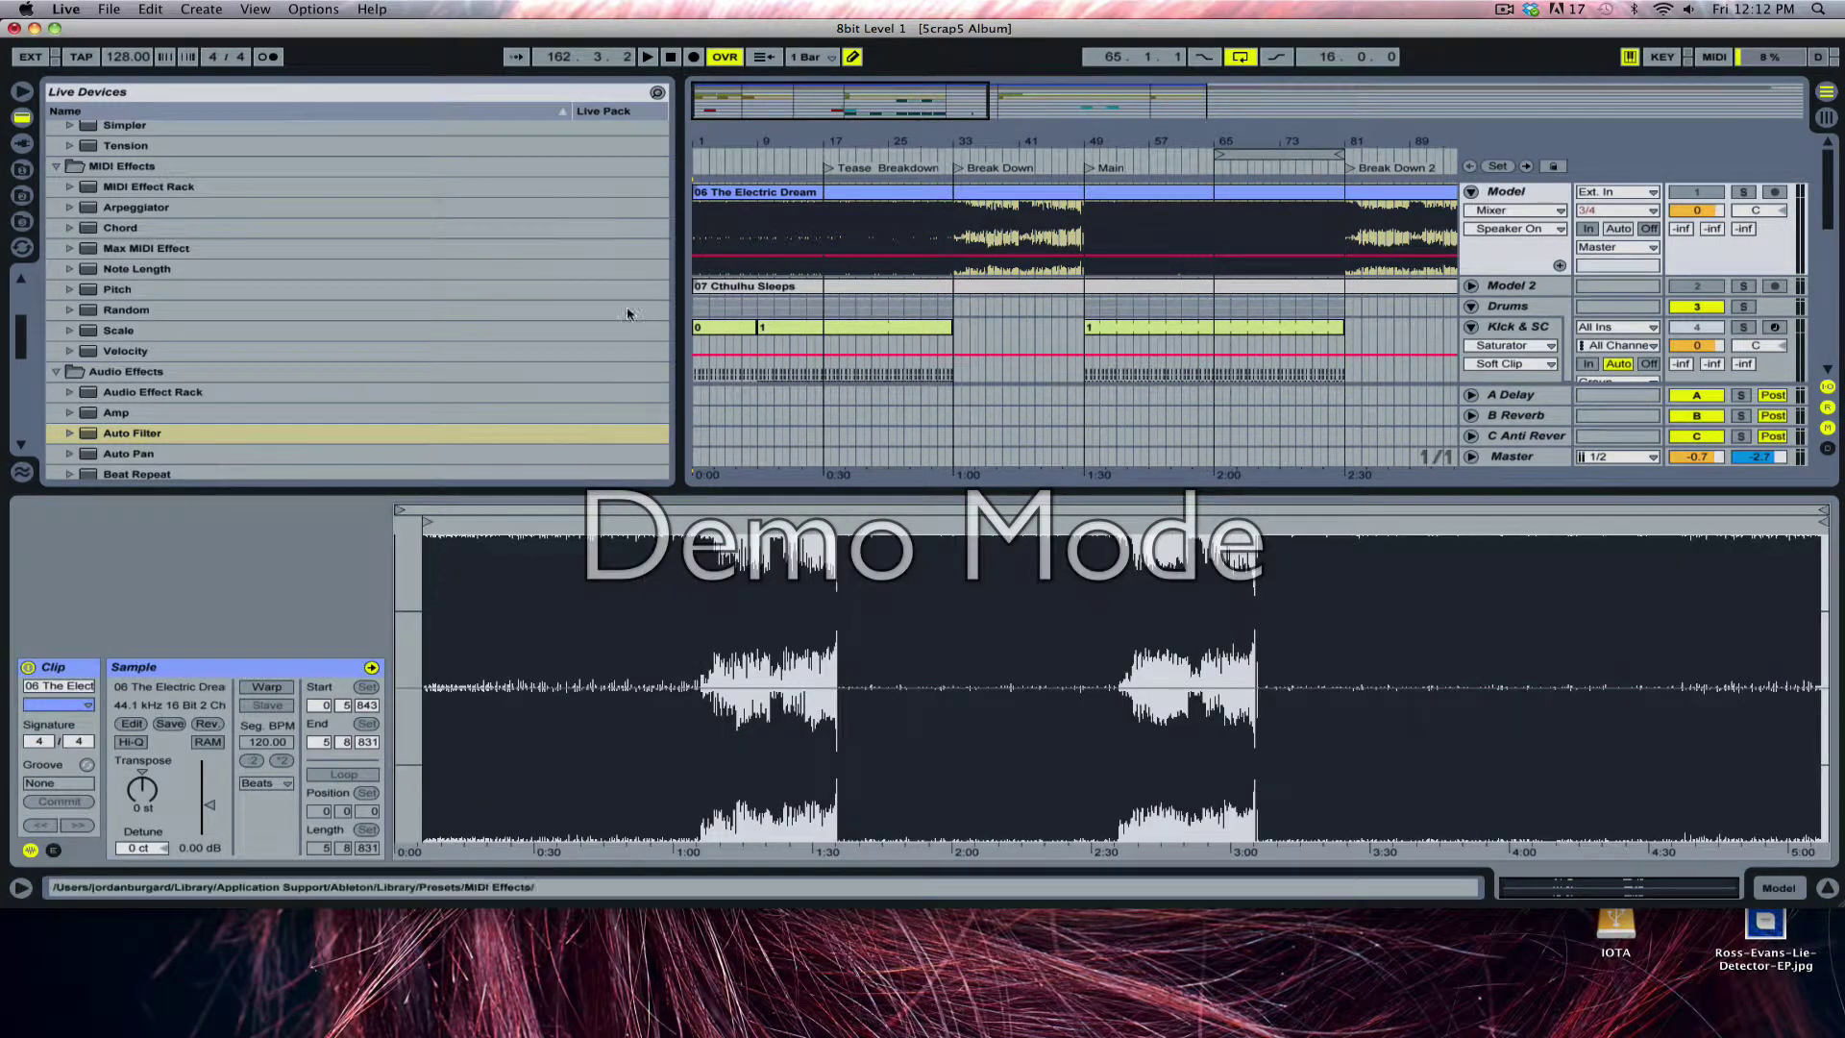
click(844, 291)
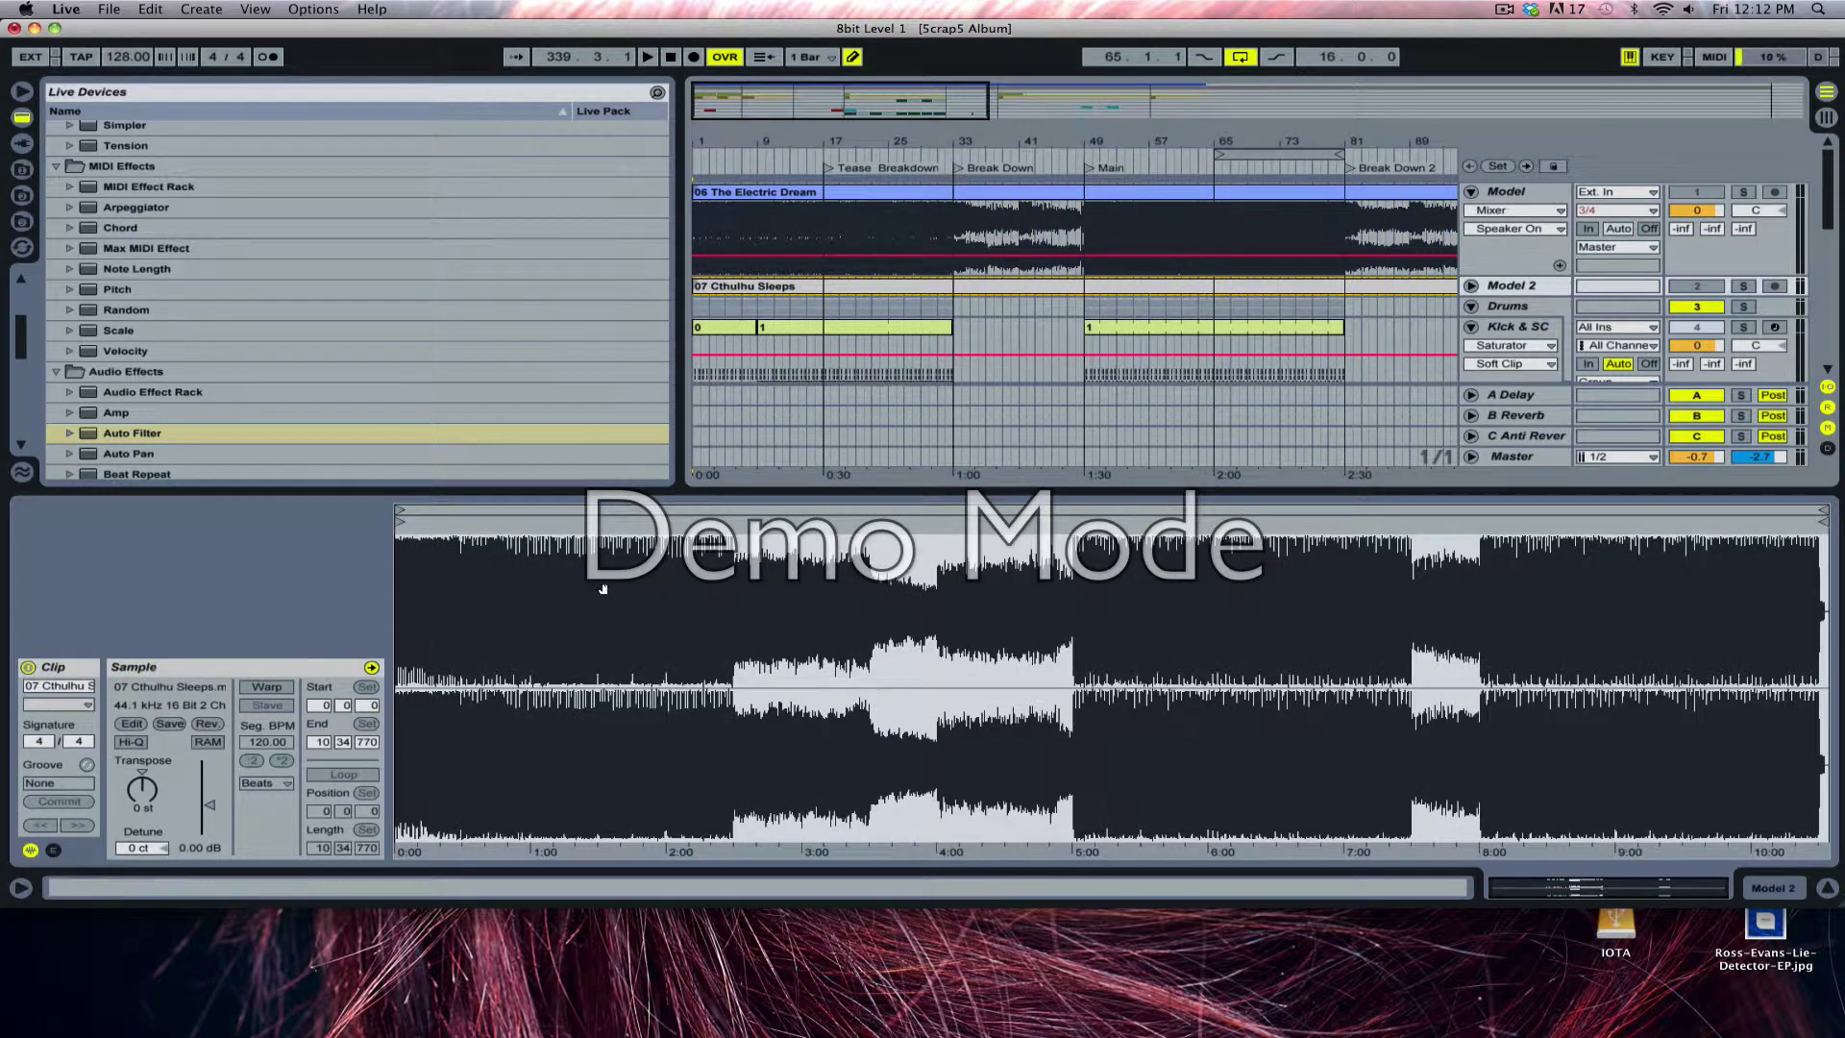
drag(601, 615, 543, 538)
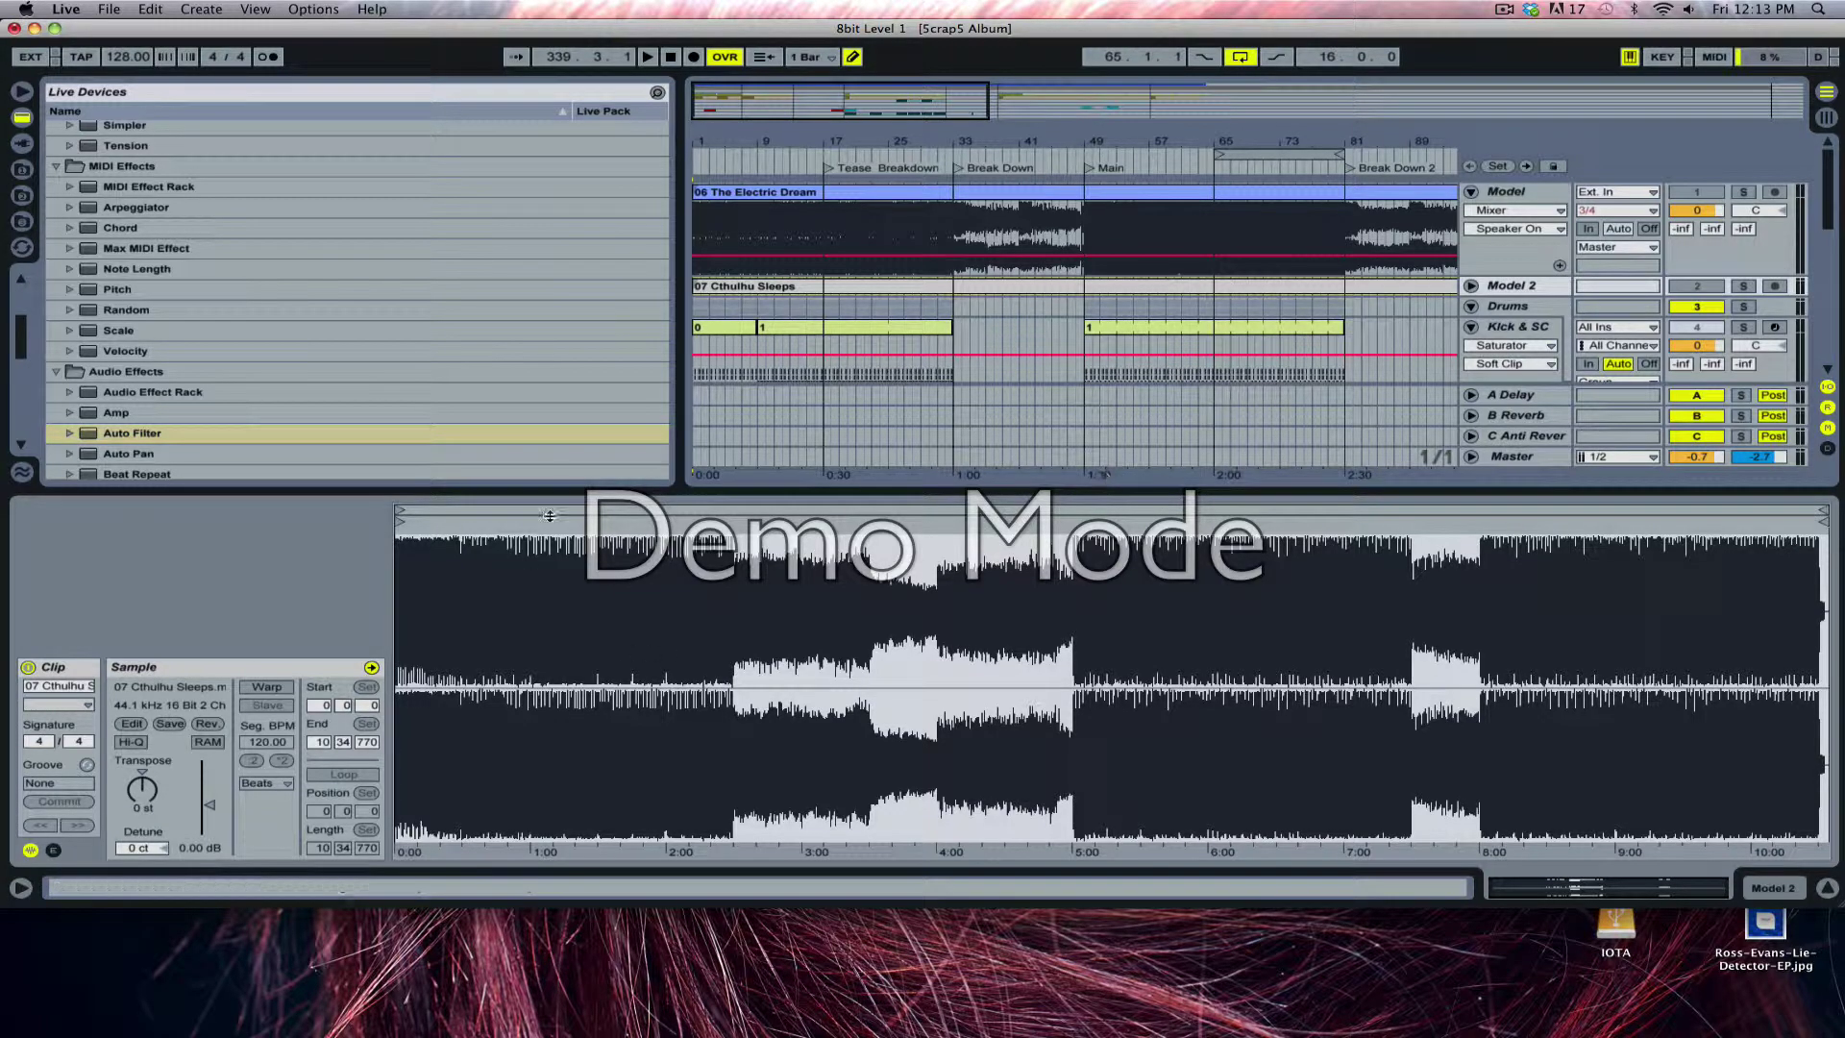
mouse_move(534, 538)
mouse_down()
mouse_move(533, 730)
mouse_move(534, 543)
mouse_up()
Open the Moog Bass device chain and drop a Limiter after the Compressor
key(super+alt+l)
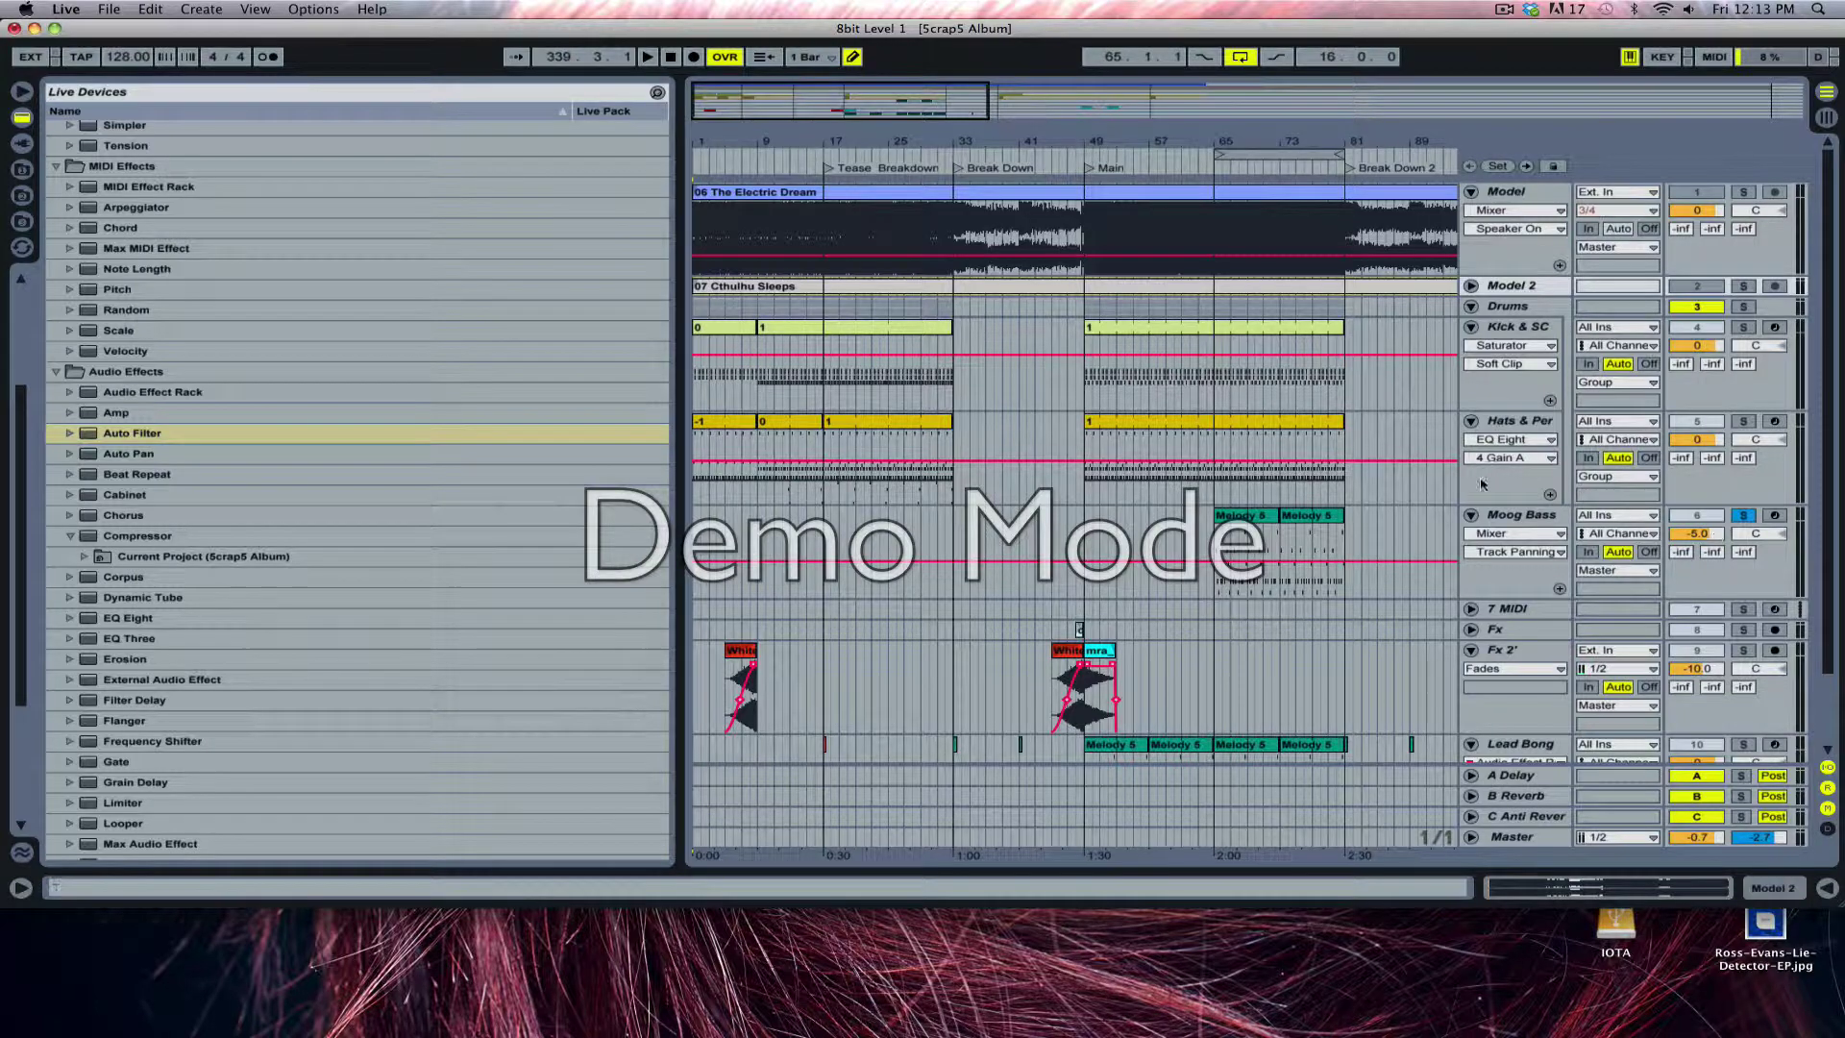
click(1504, 520)
double_click(1504, 520)
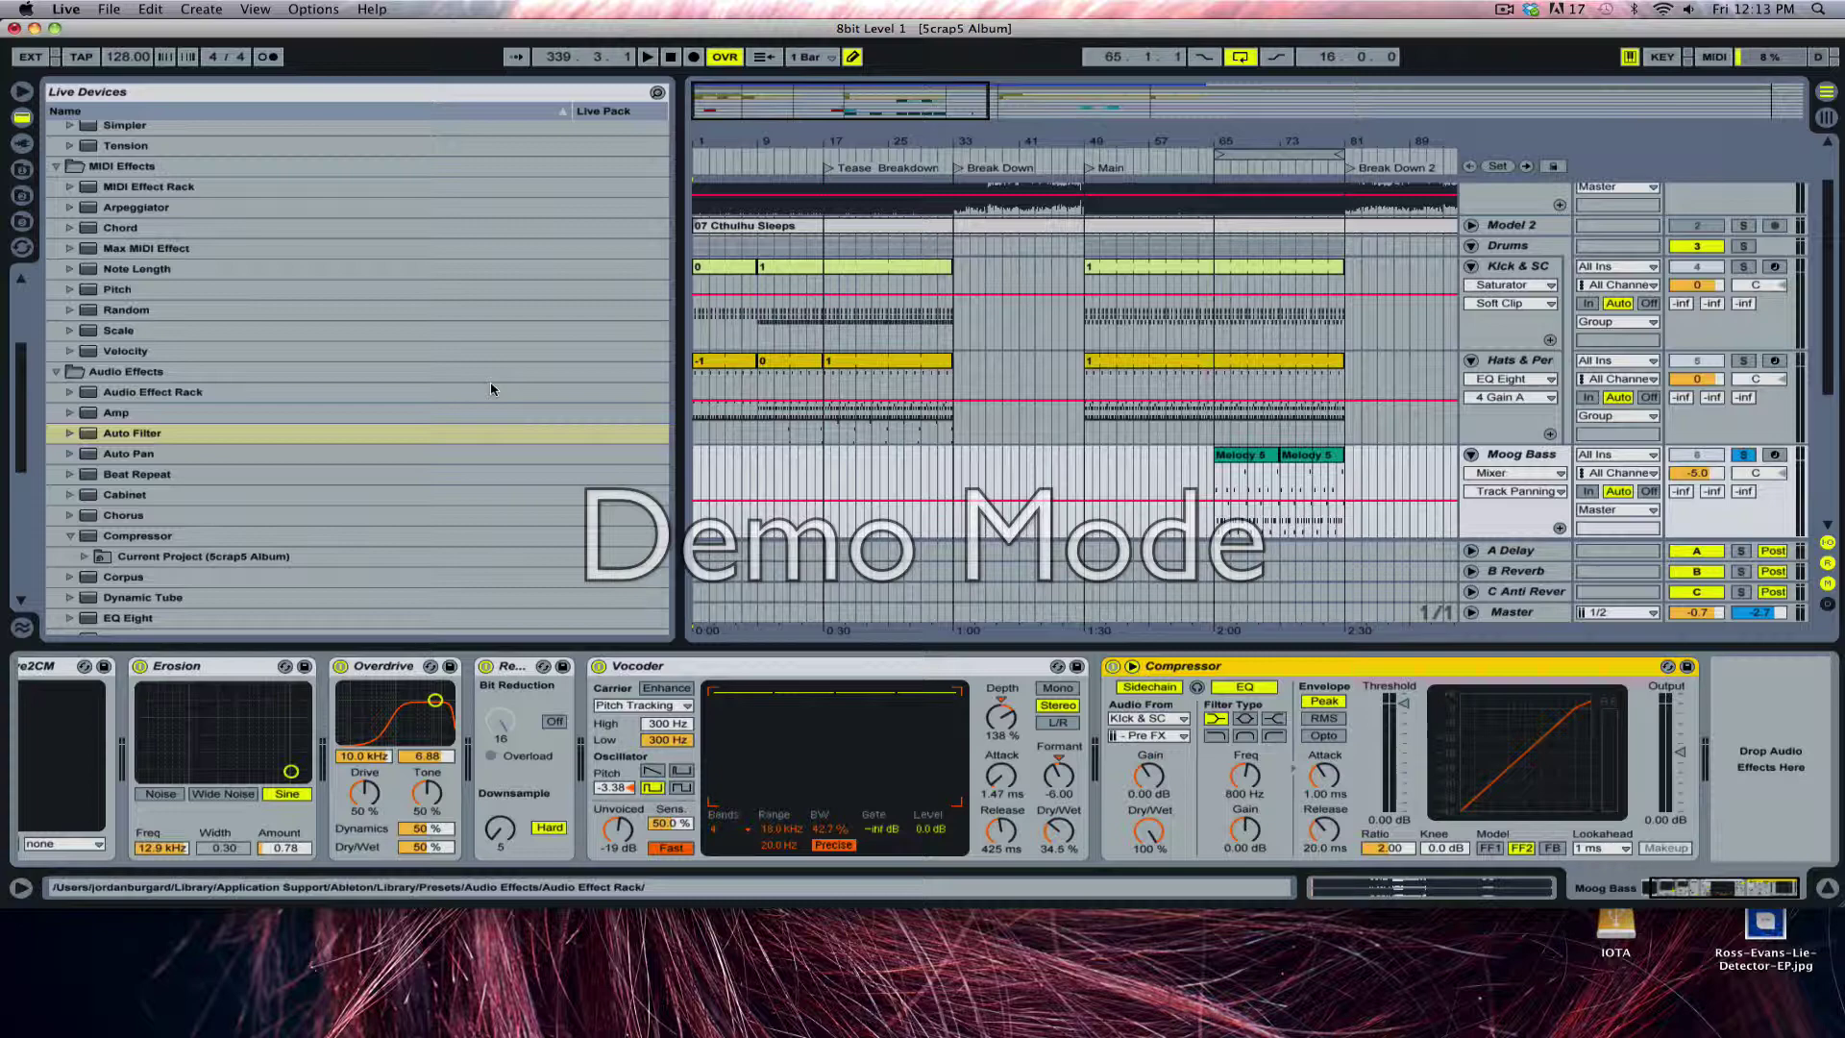
click(72, 538)
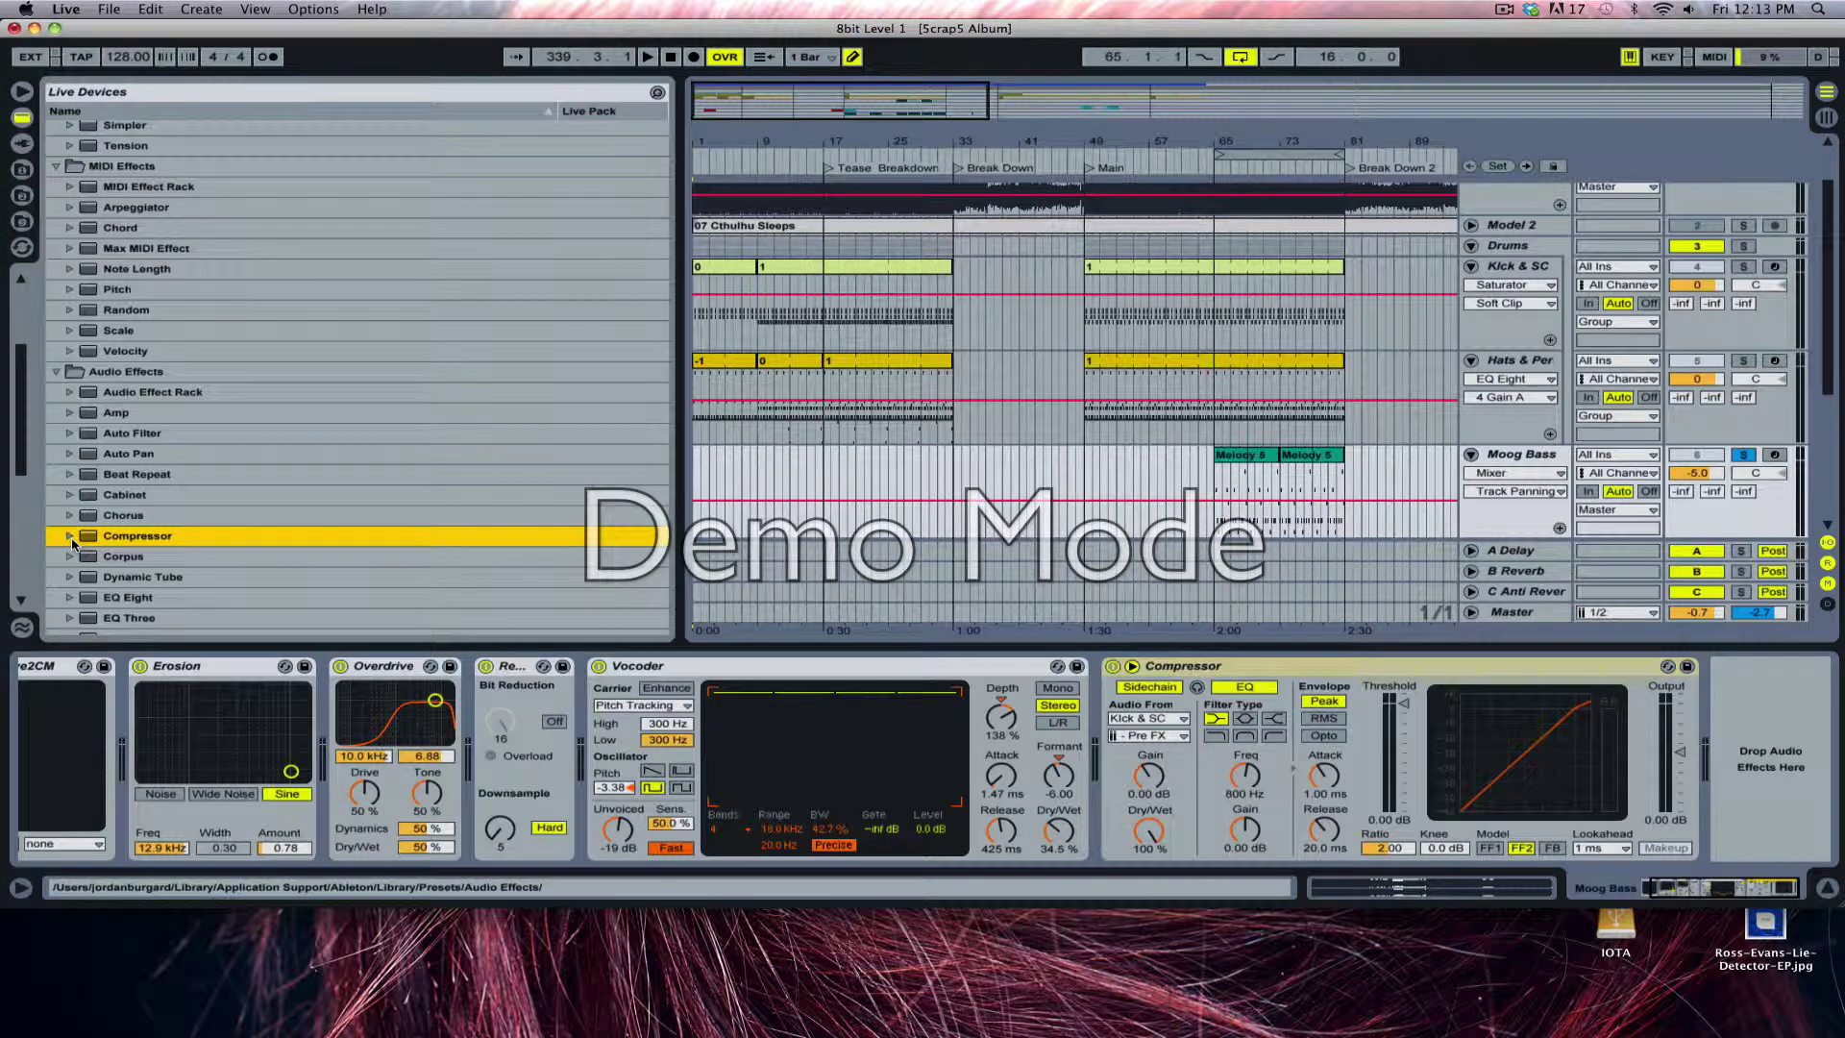
scroll(211, 504, down, 5)
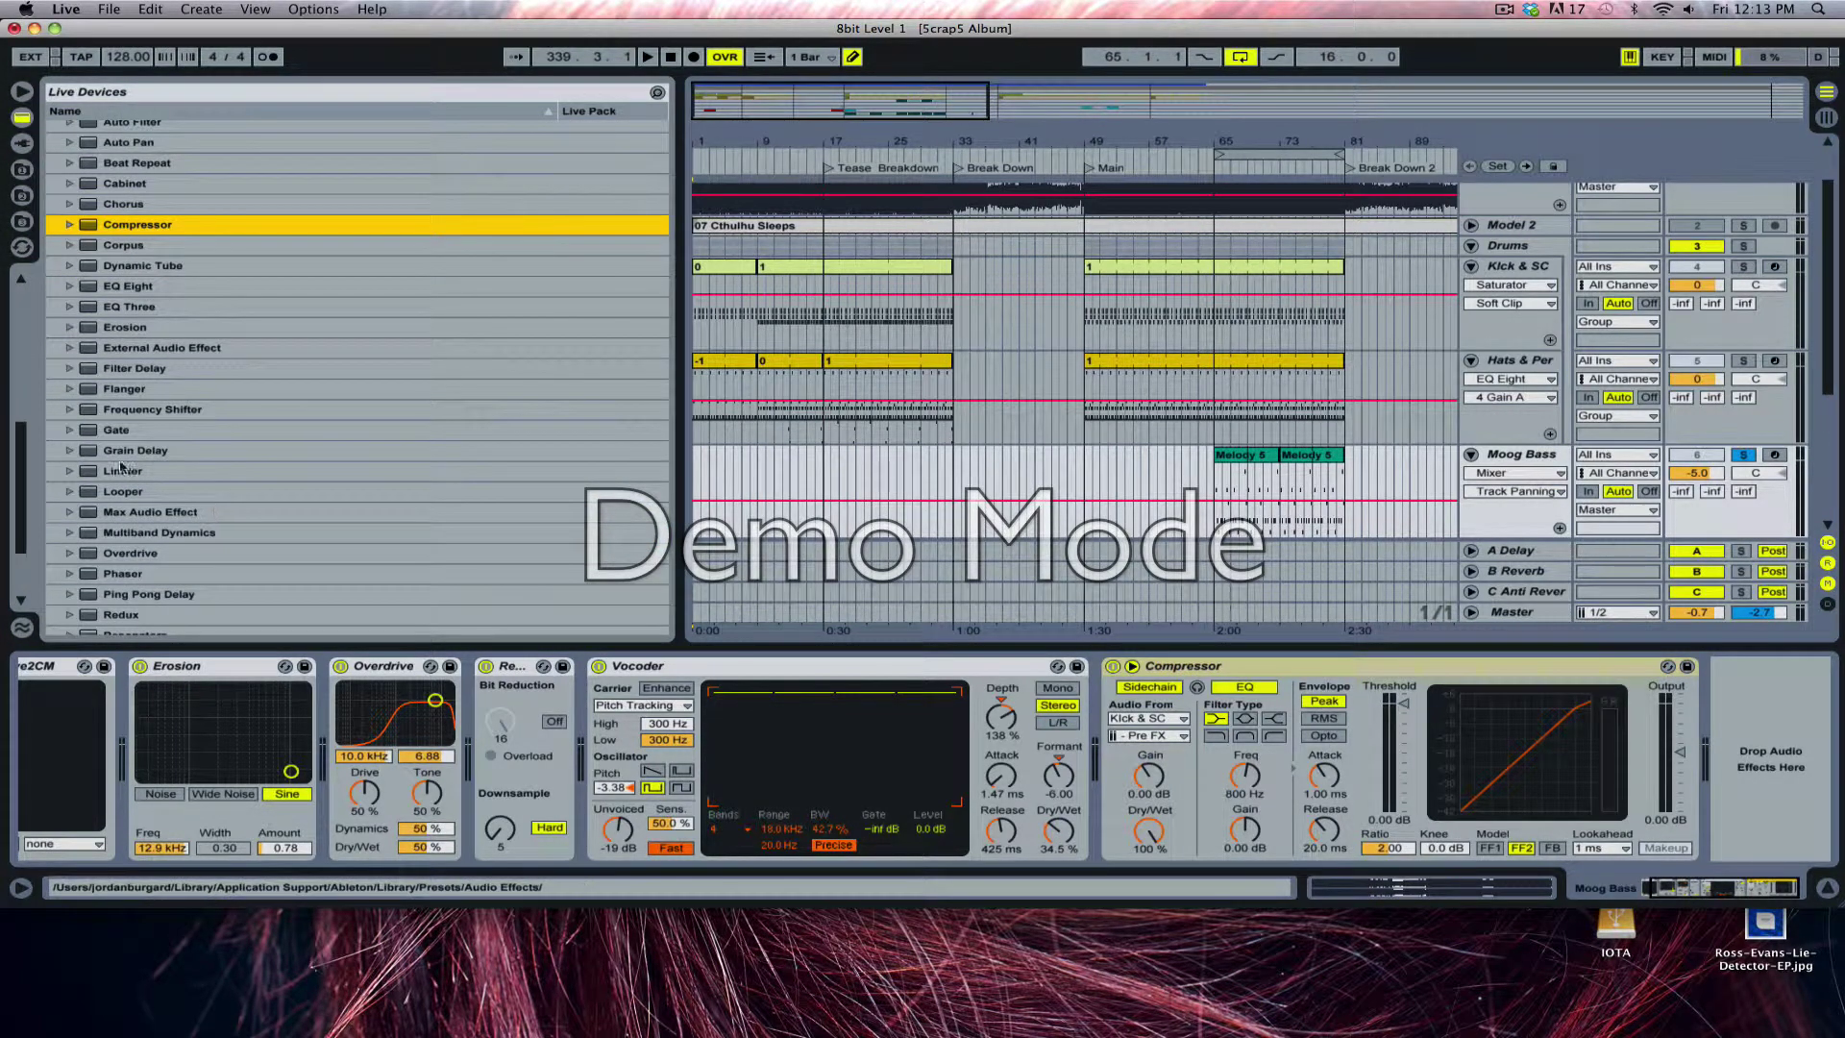
drag(123, 471, 1817, 800)
Change the Moog Bass Limiter's ceiling from -0.30 dB to -8.50 dB
click(1707, 891)
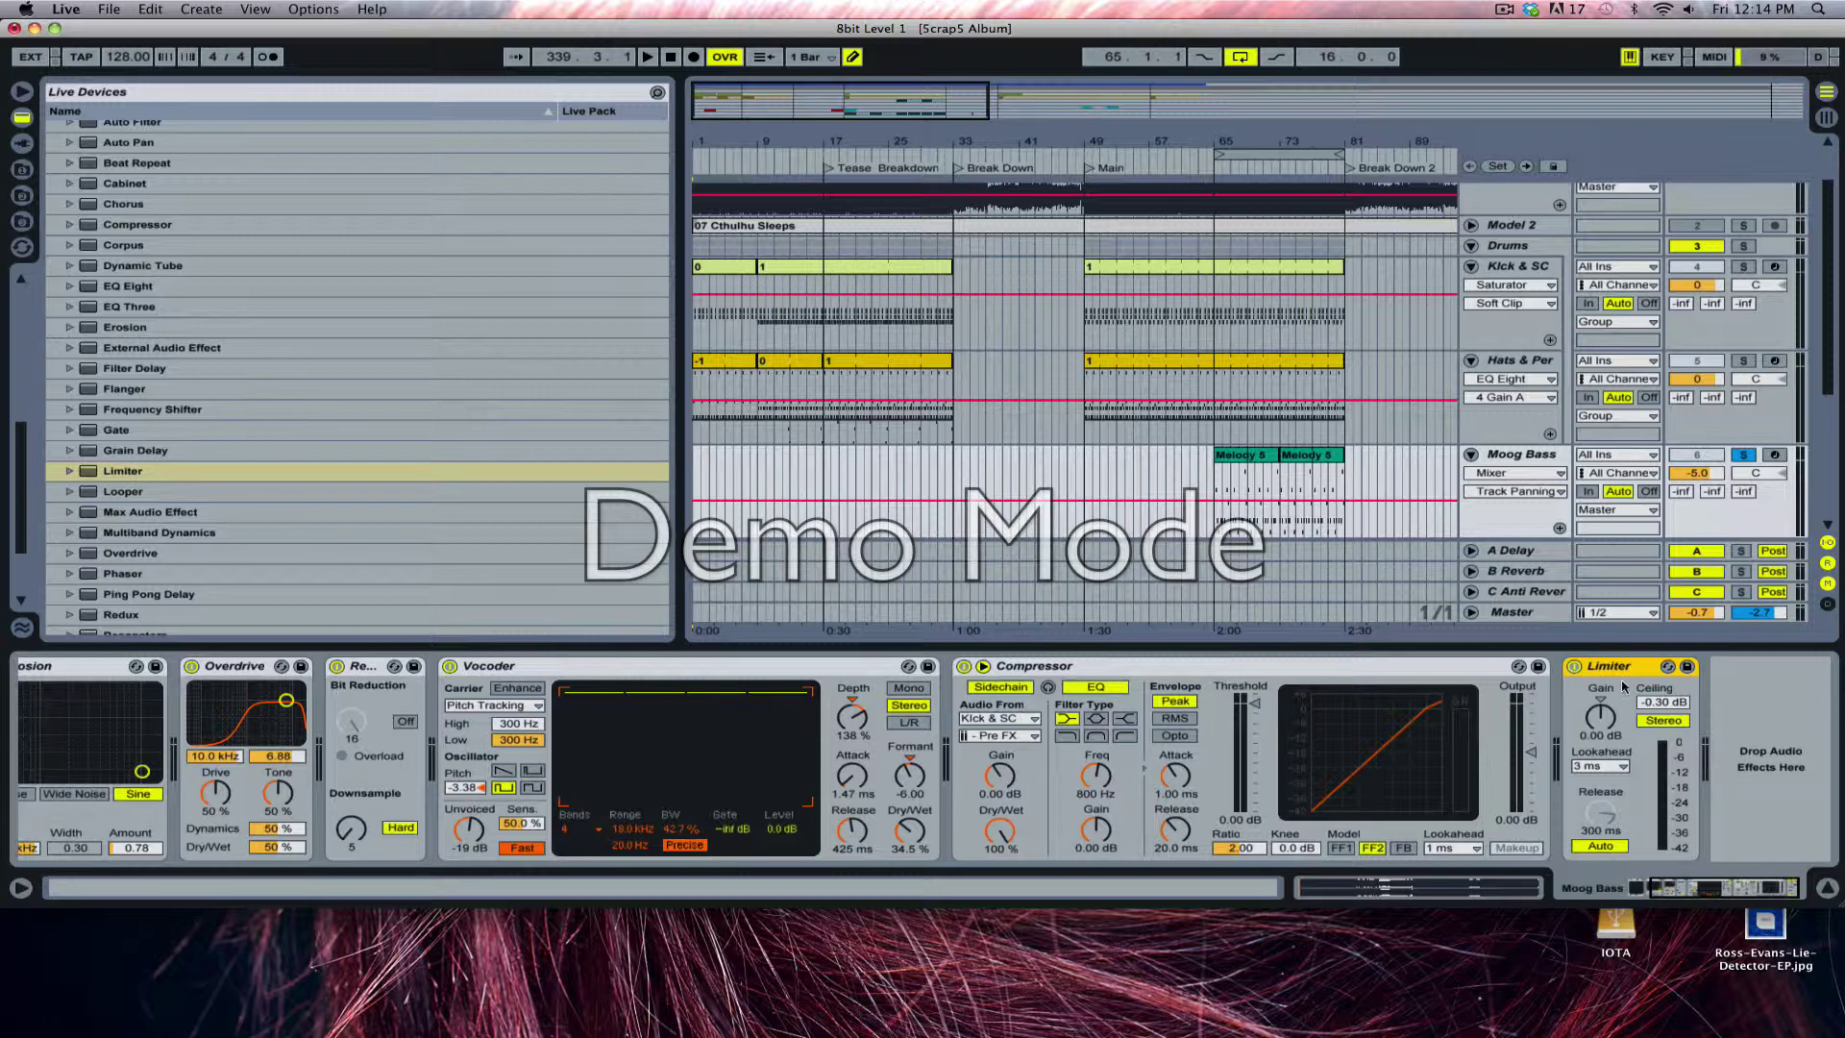
click(1664, 702)
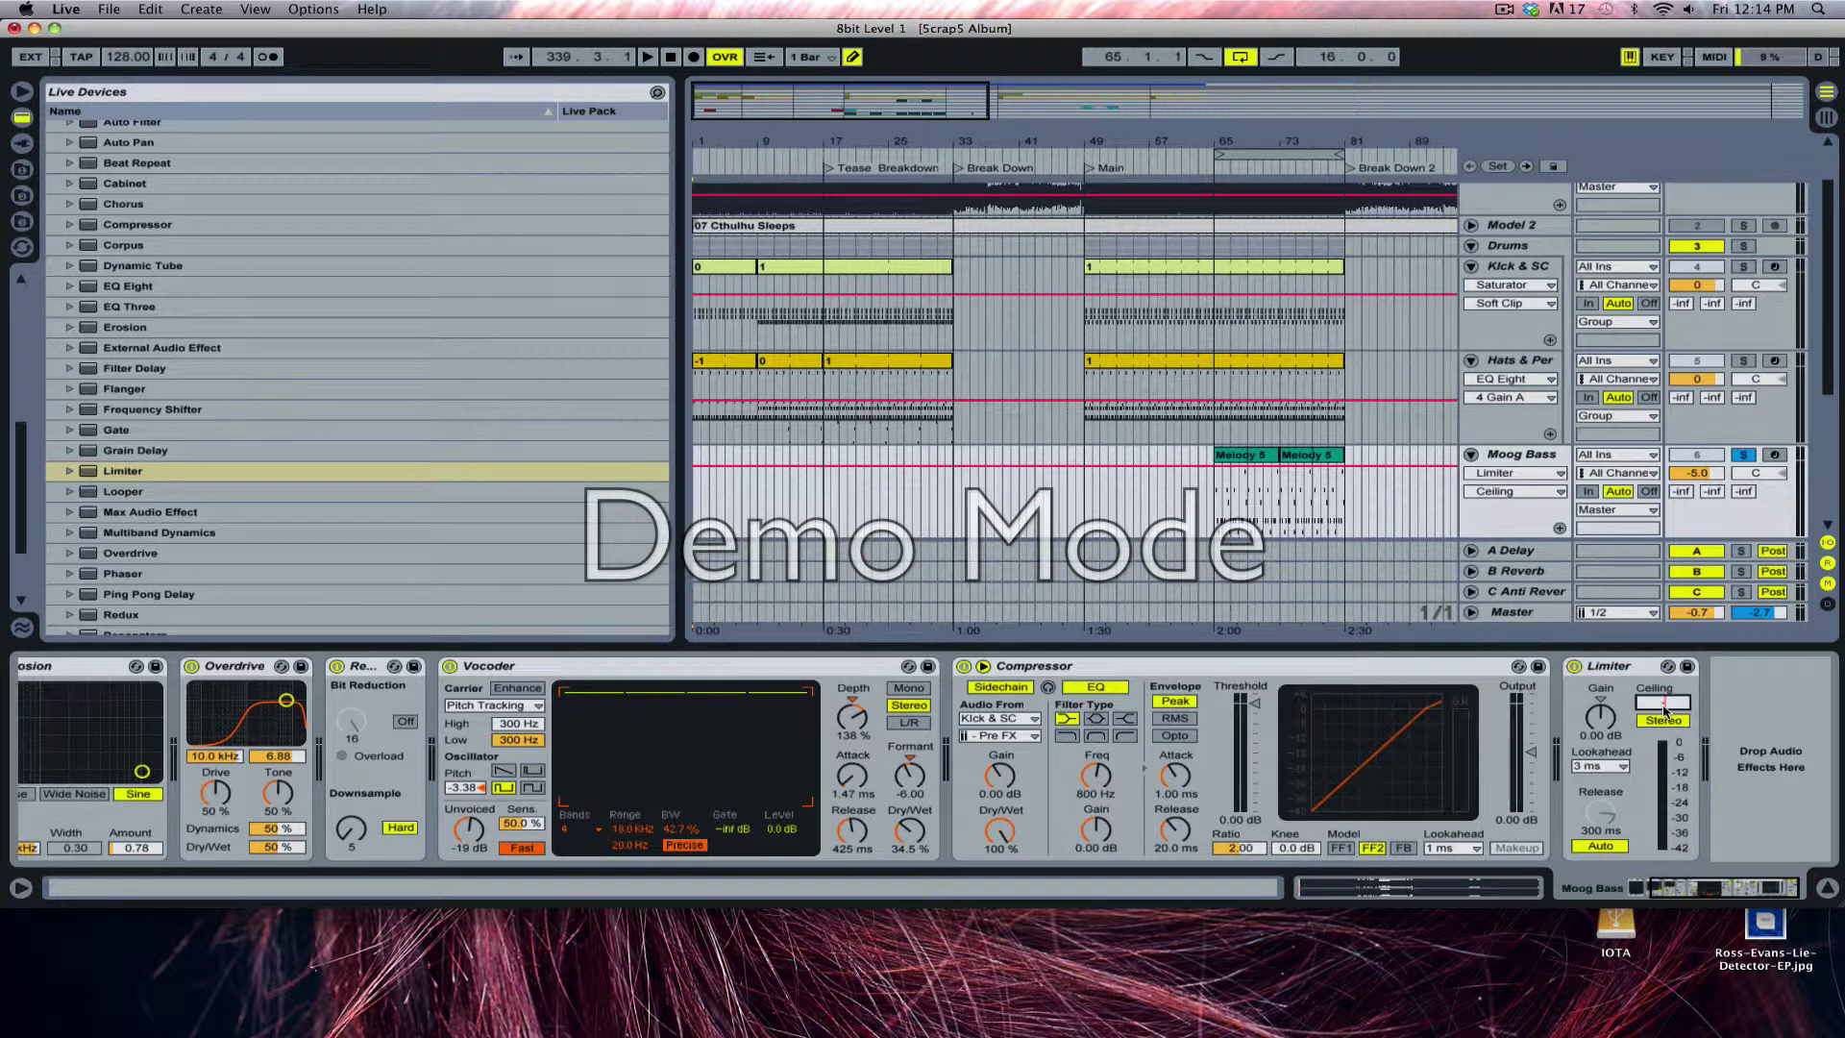
text(-8.5)
key(Return)
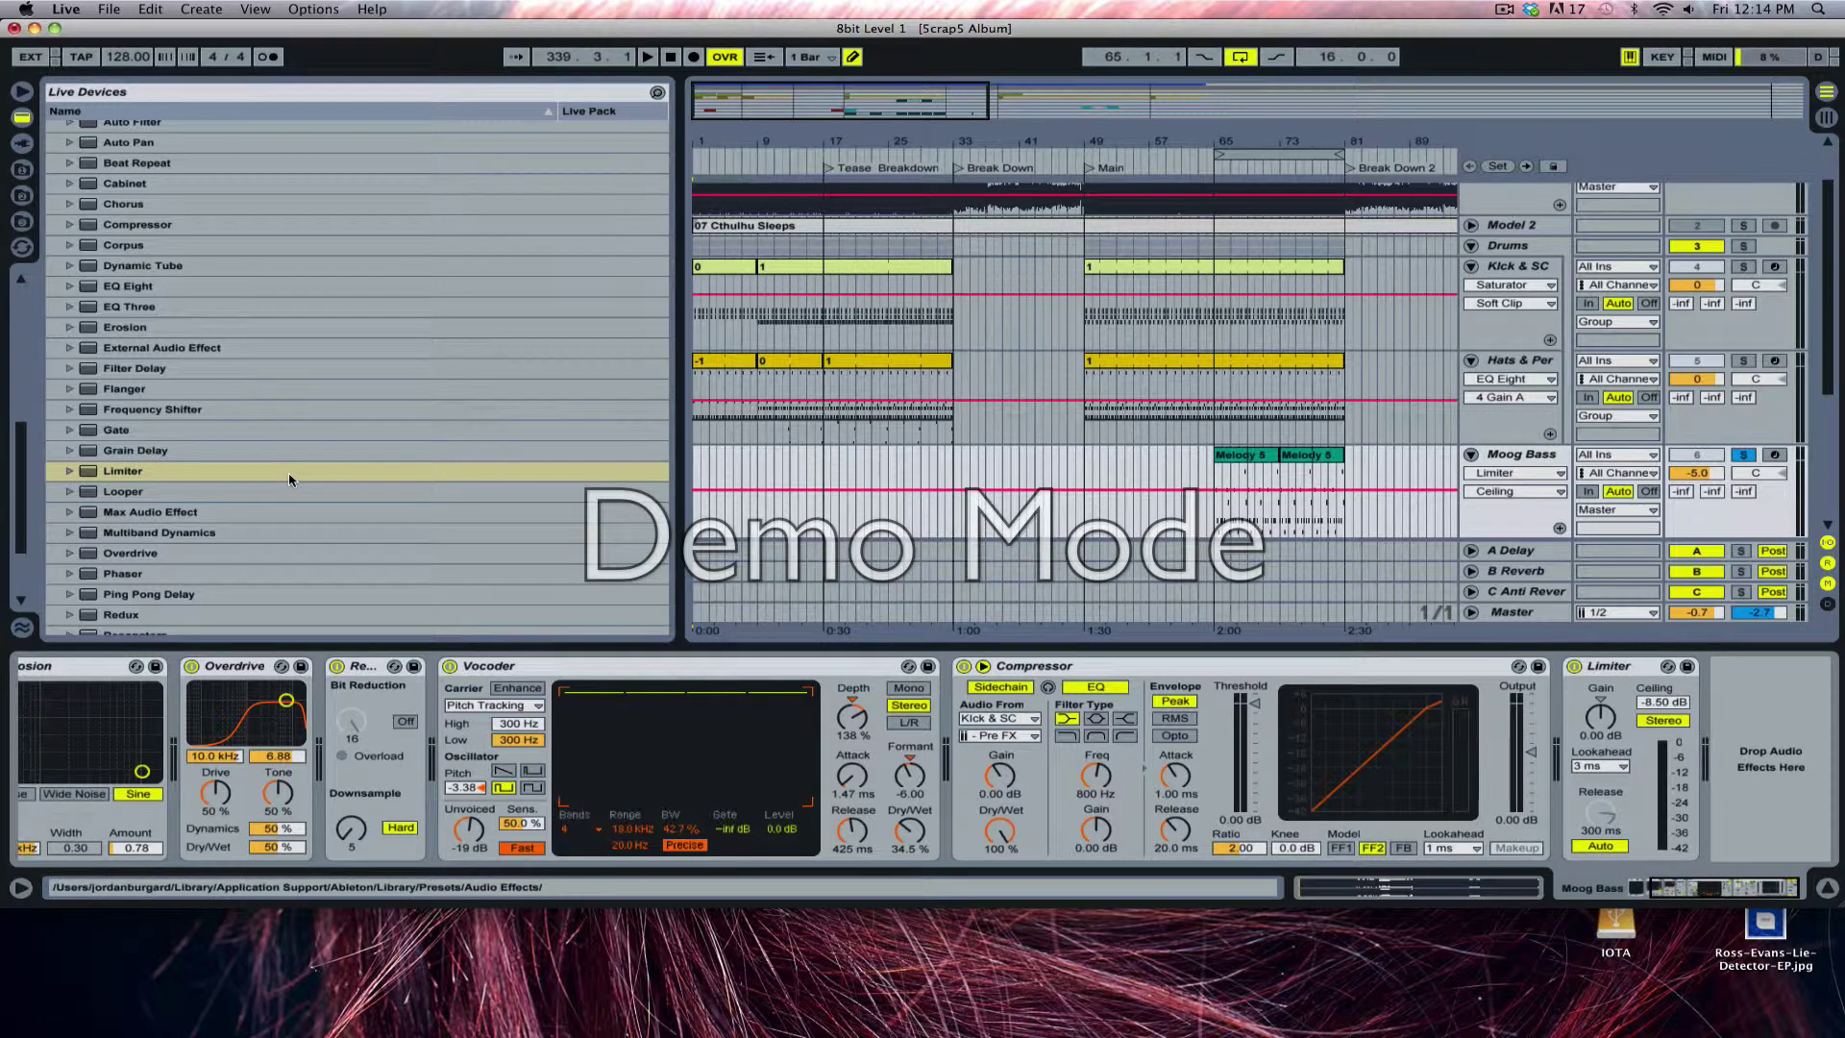
scroll(265, 486, down, 3)
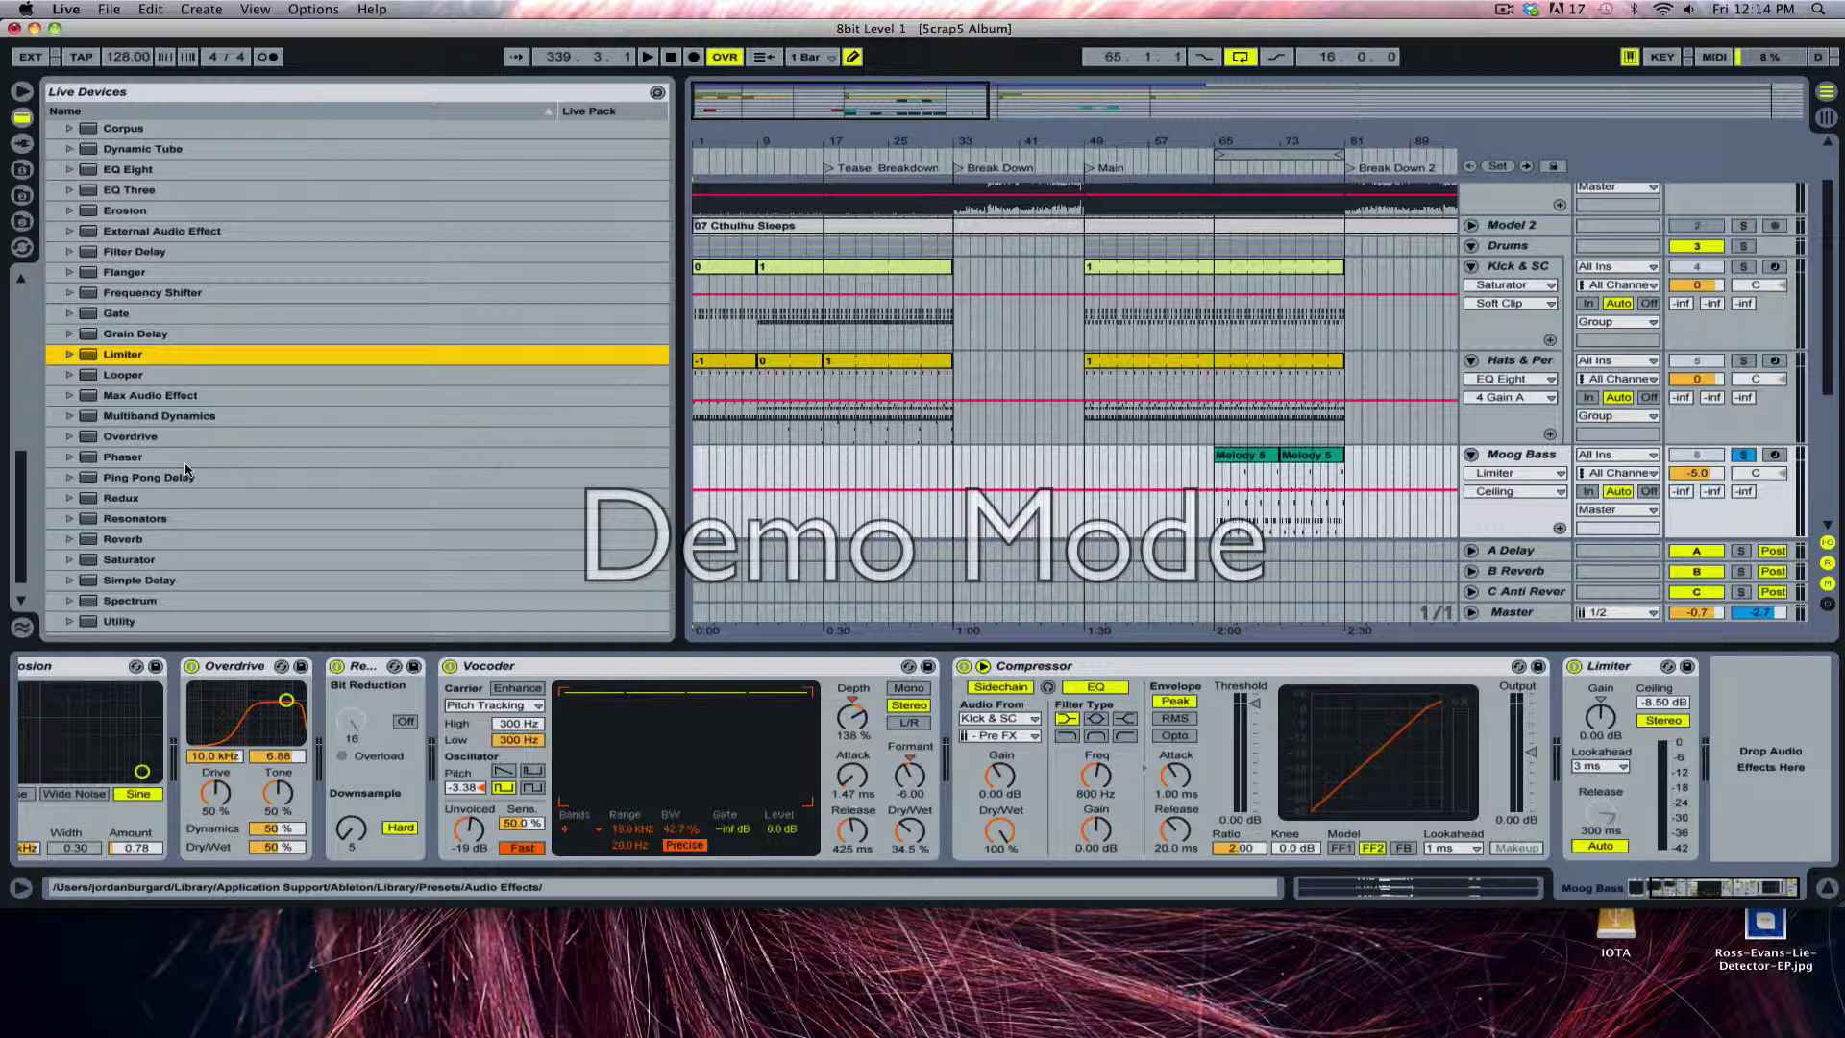
Drop a Saturator after the Limiter, choose the Sinoid Fold curve and enable Soft Clip
scroll(195, 507, down, 1)
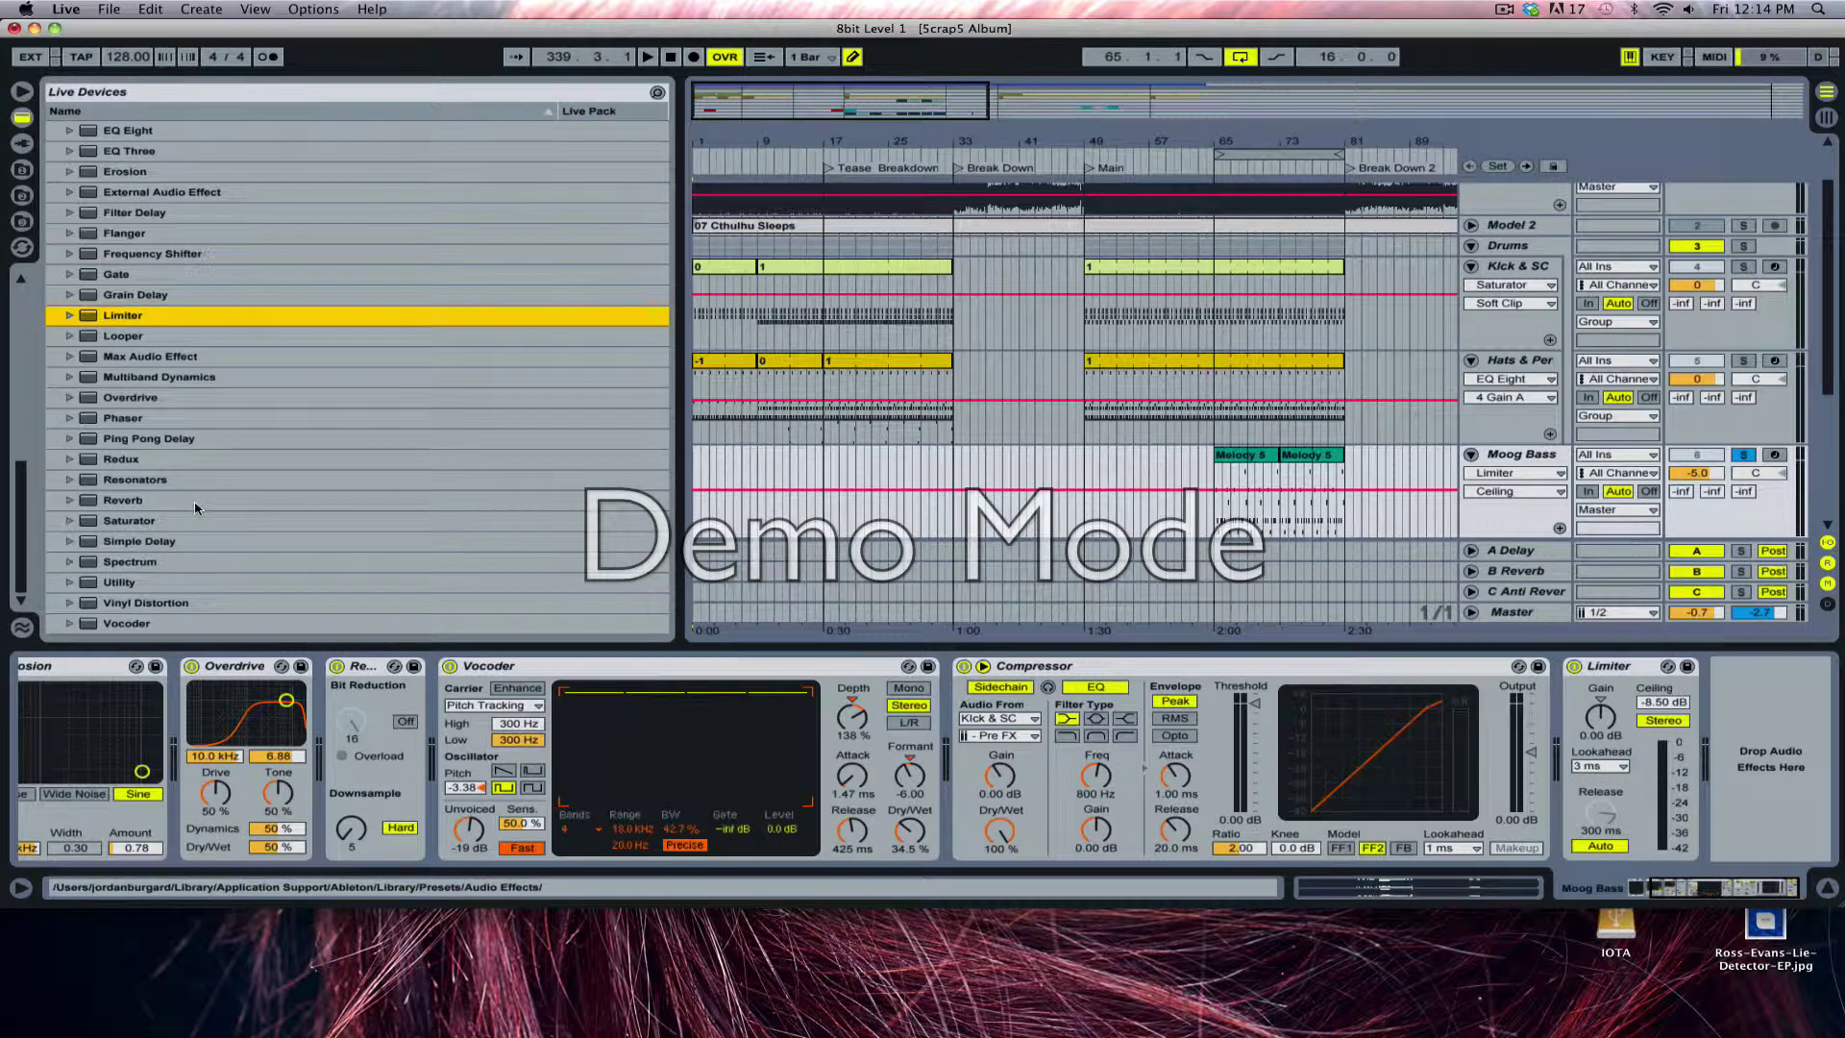
drag(133, 525, 1730, 783)
scroll(1442, 784, right, 3)
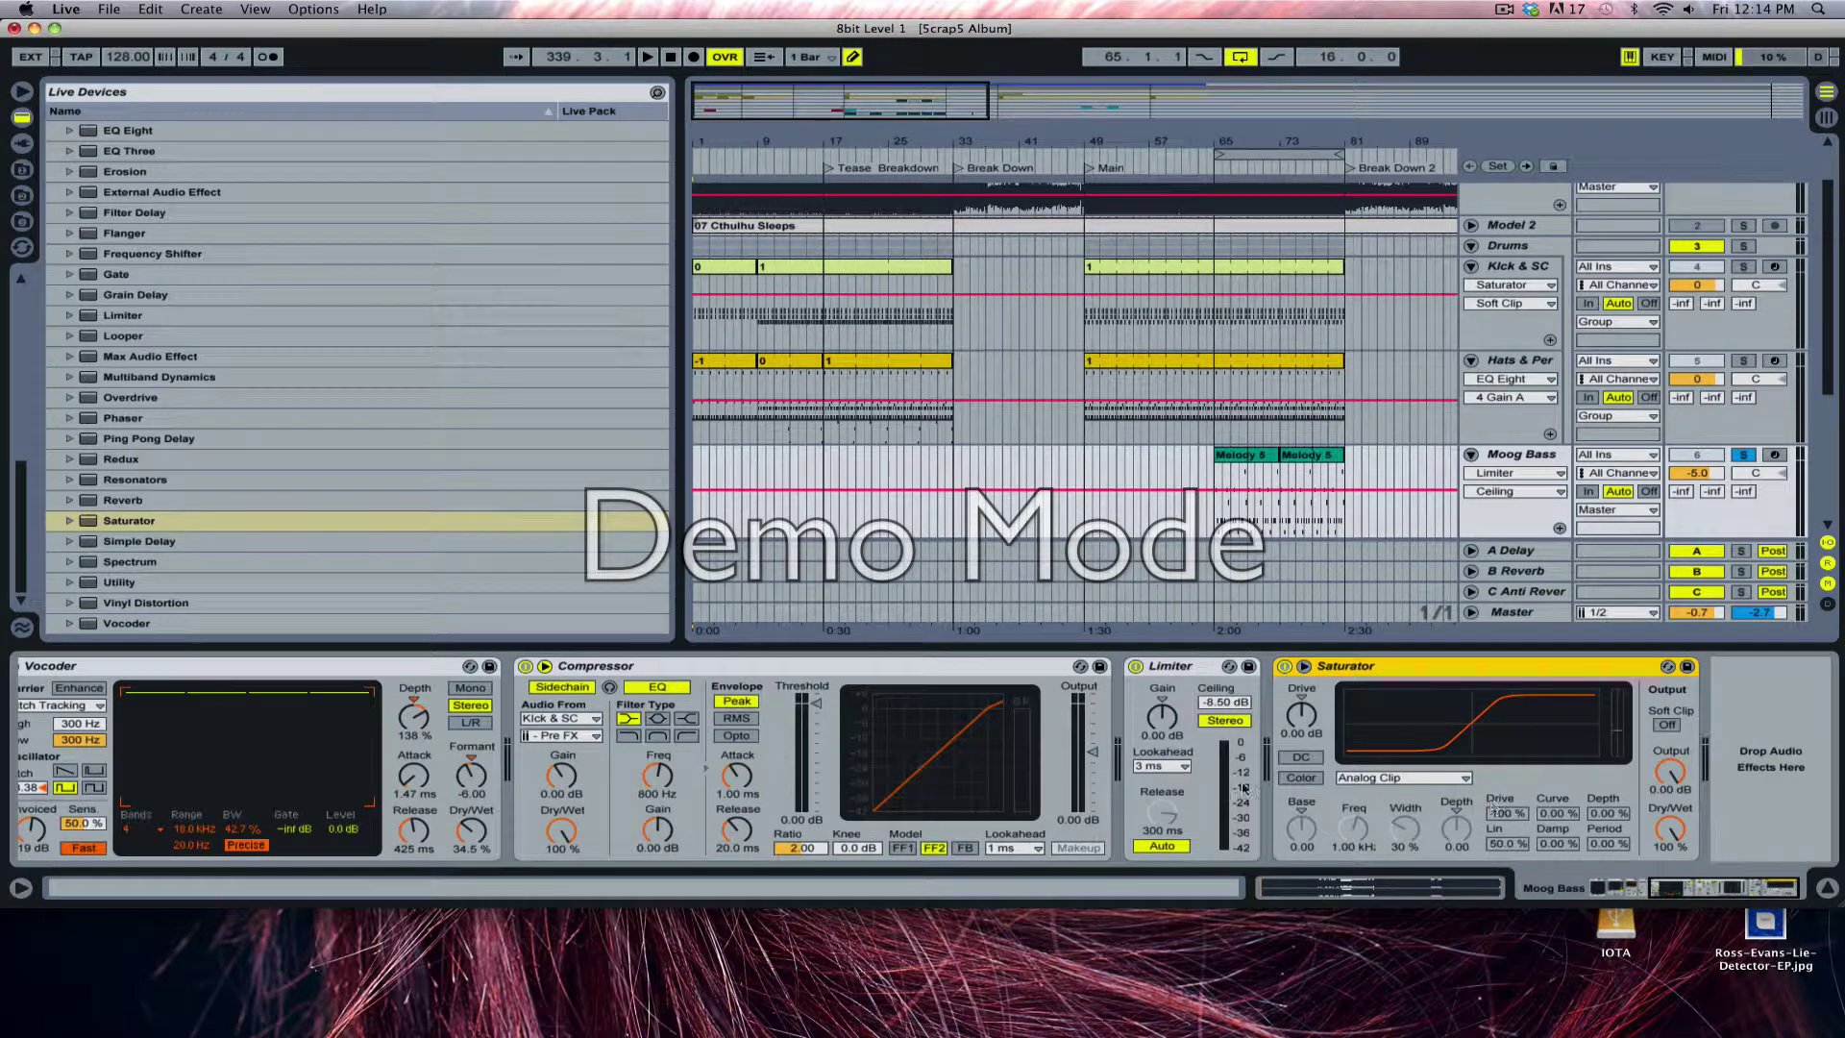
click(1406, 777)
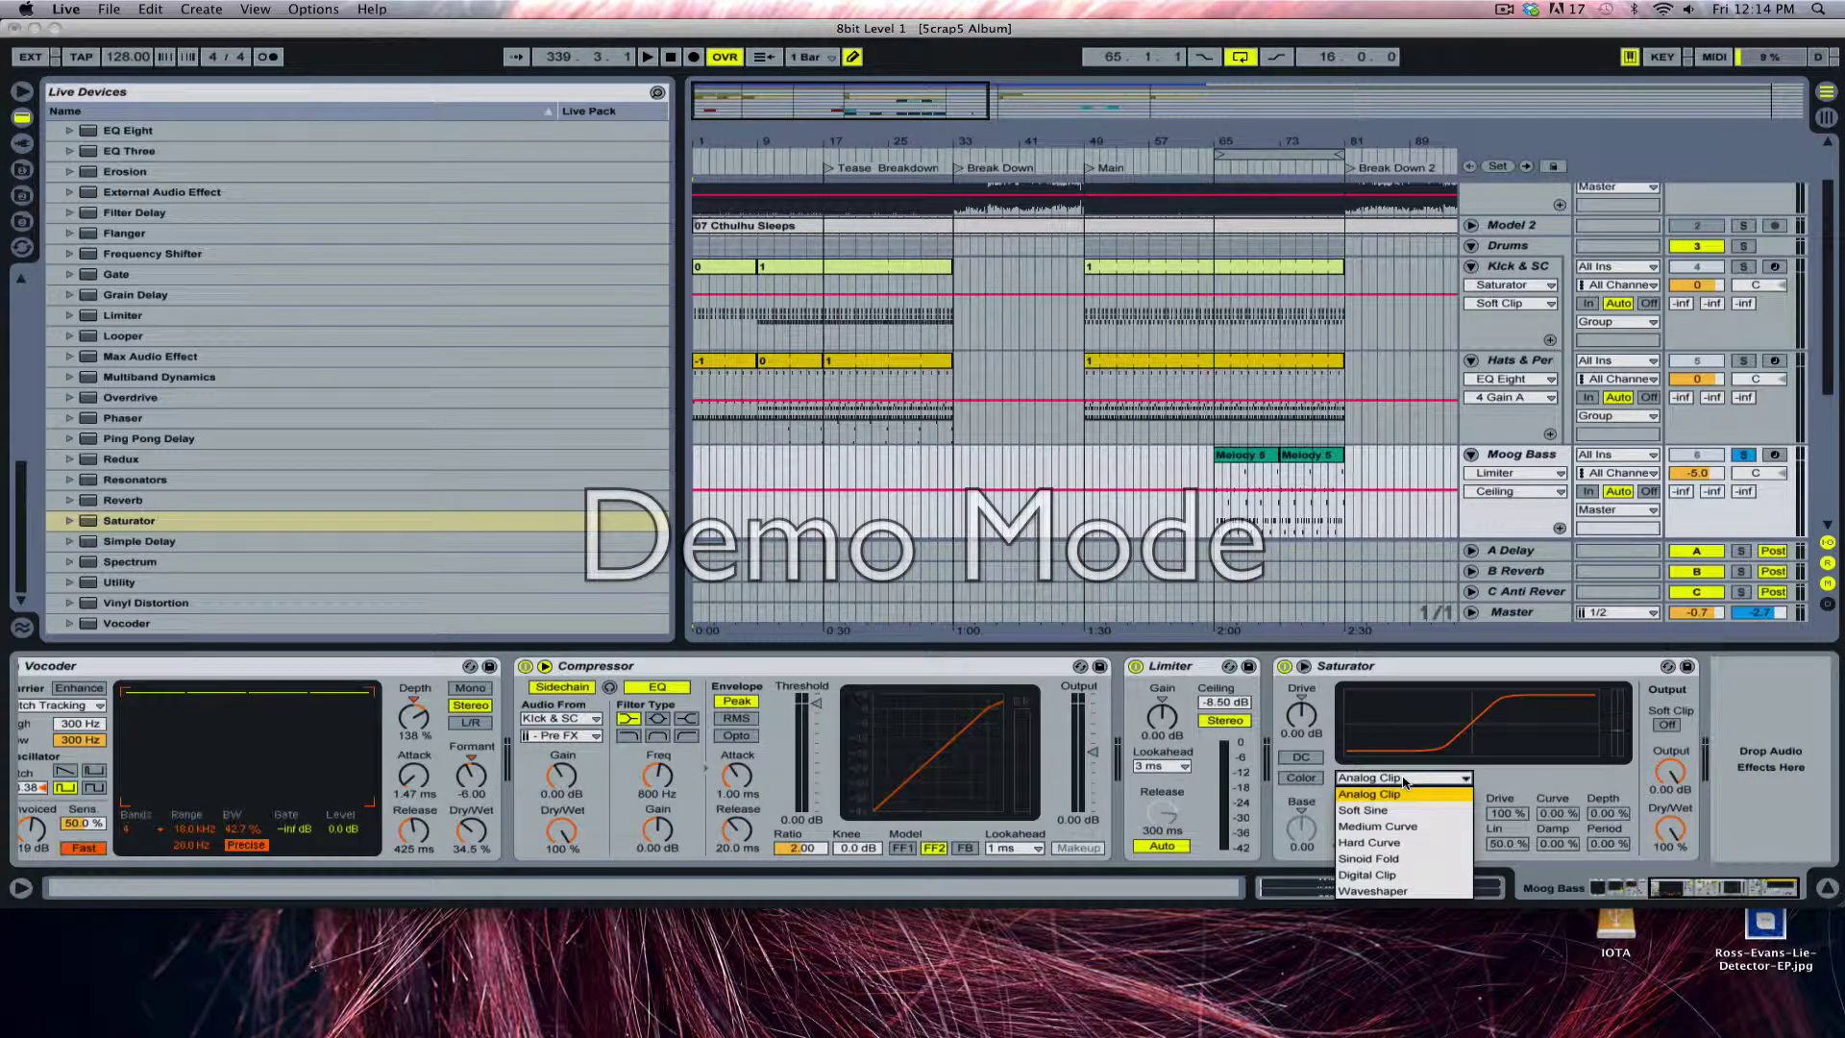
click(1408, 857)
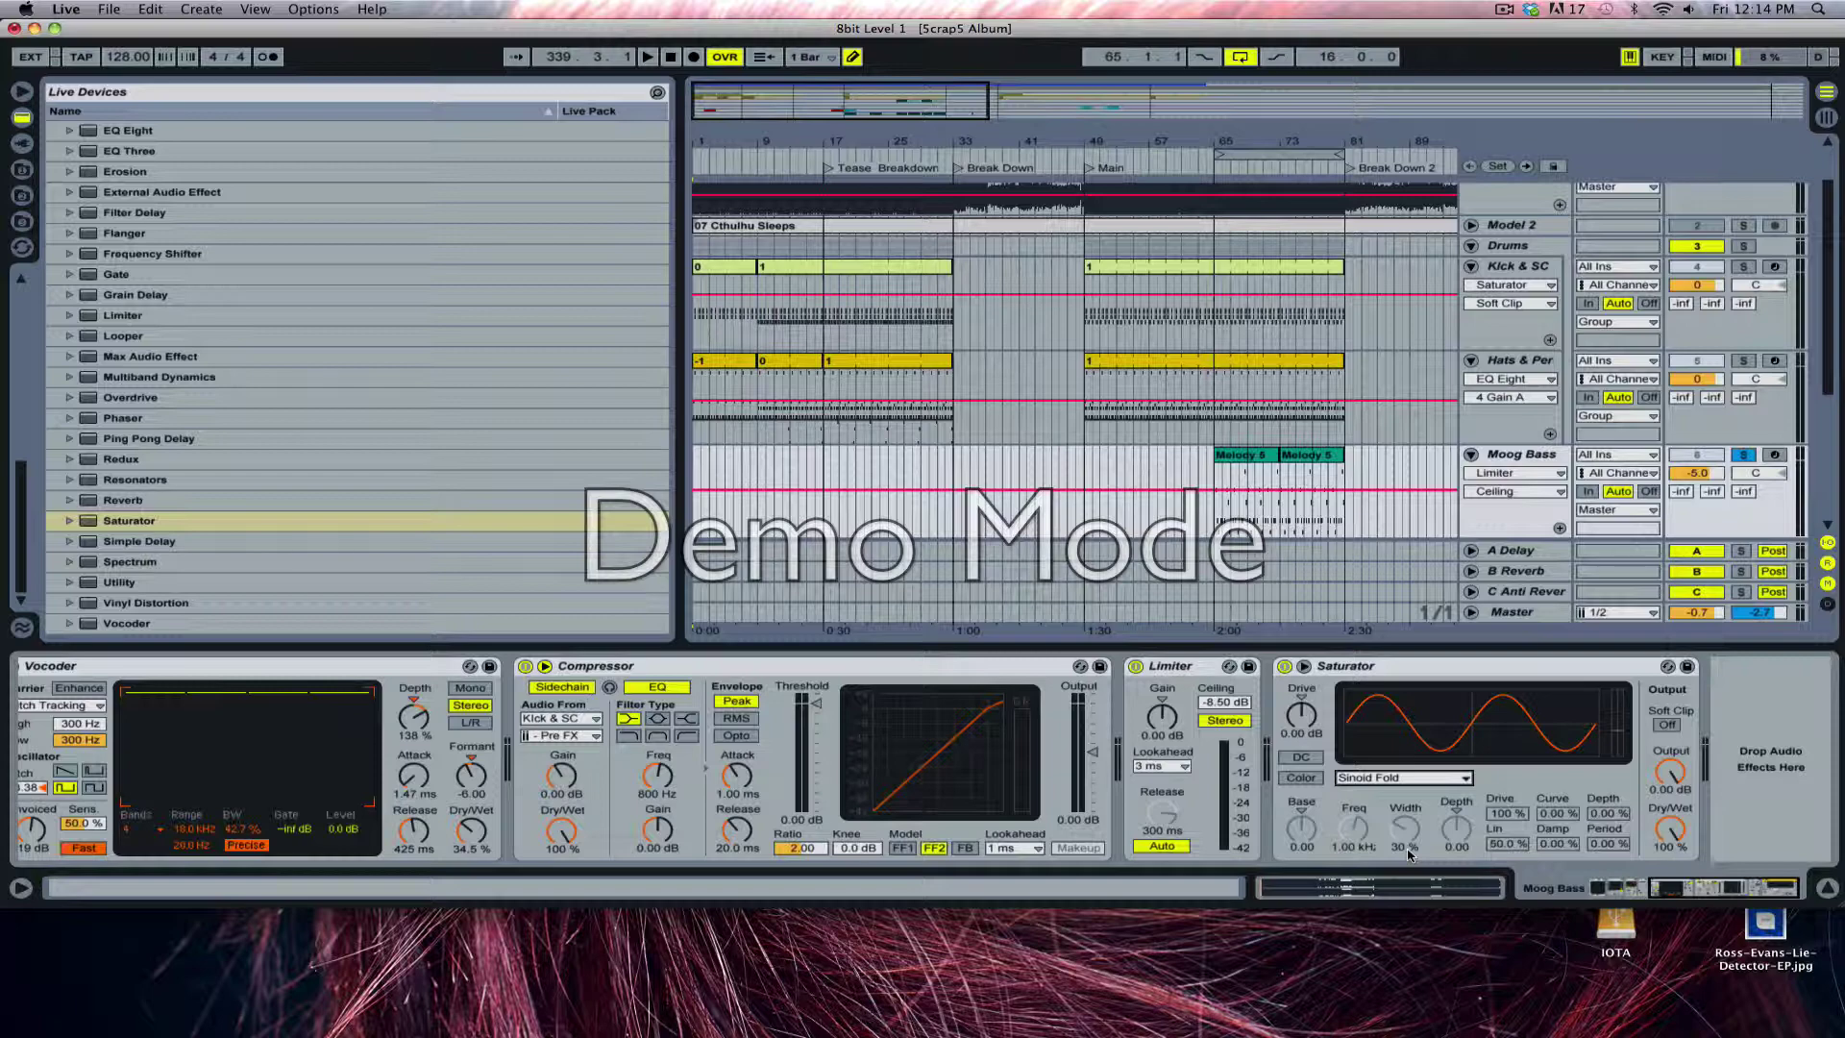
click(1660, 726)
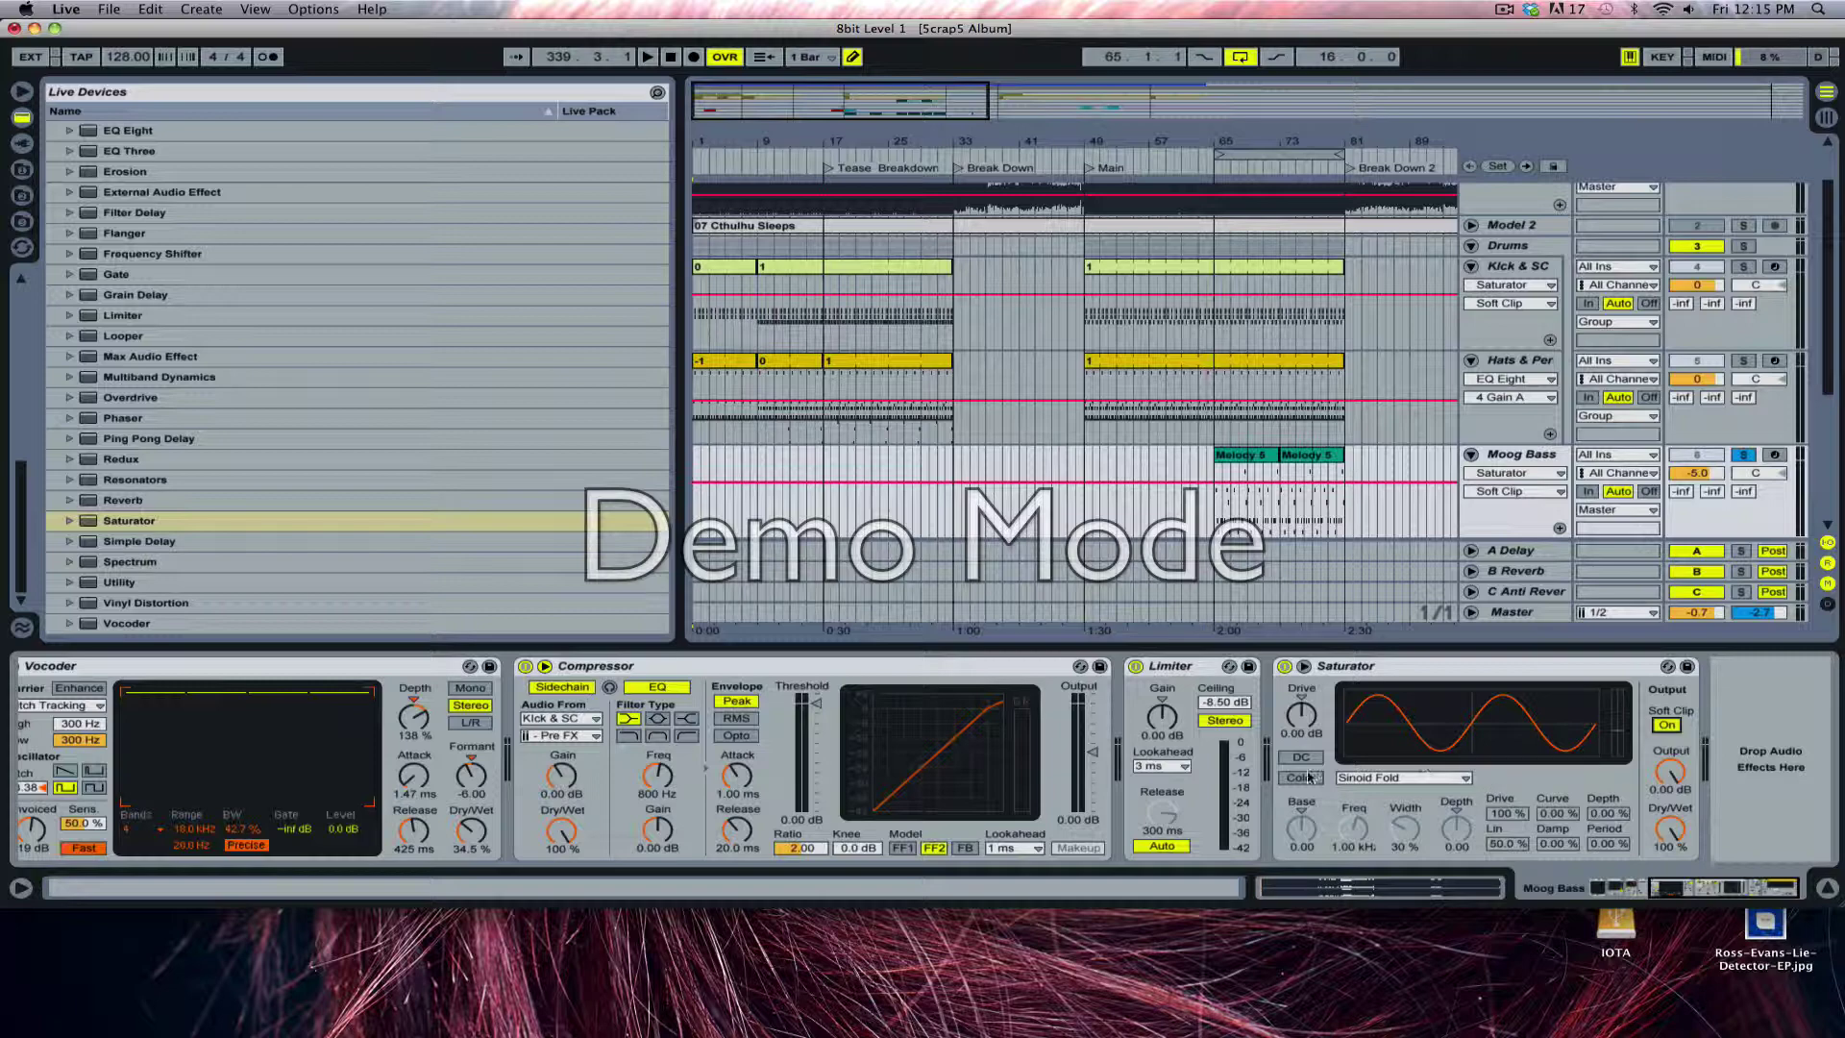
Delete the Saturator, then the Limiter, from the Moog Bass device chain
click(1559, 665)
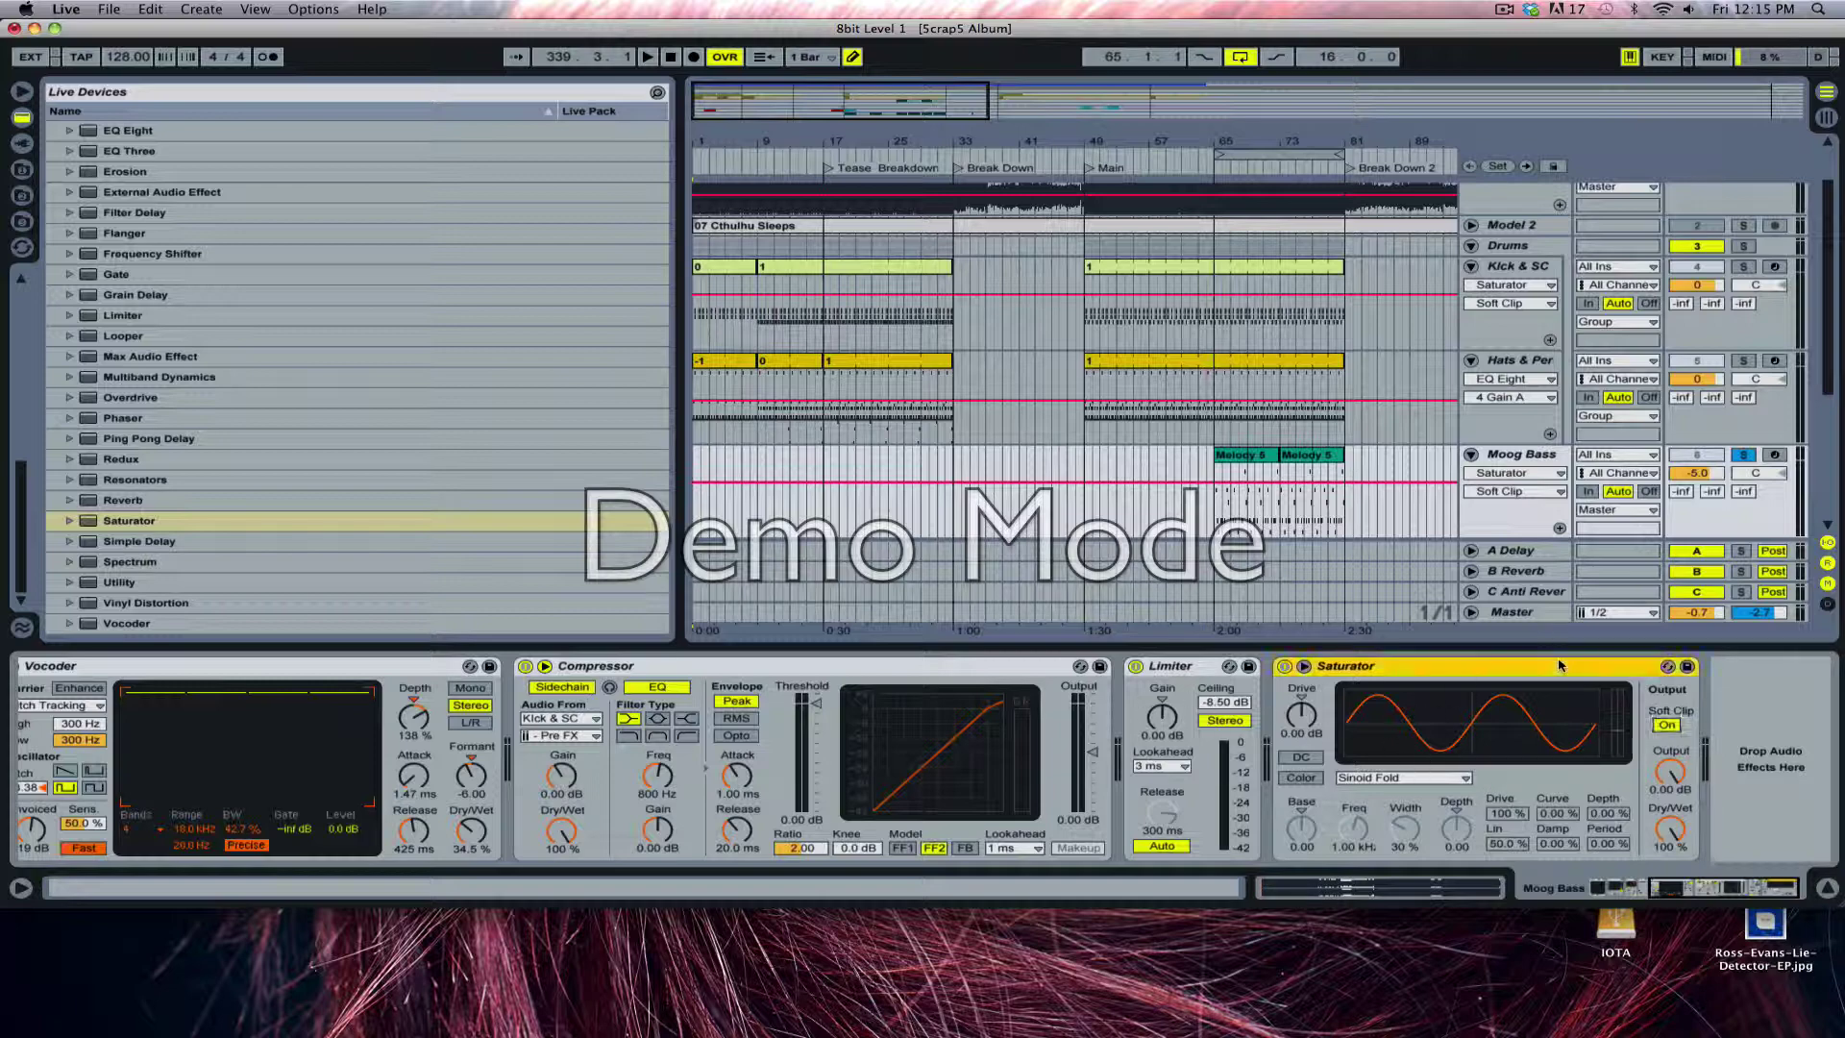
key(Delete)
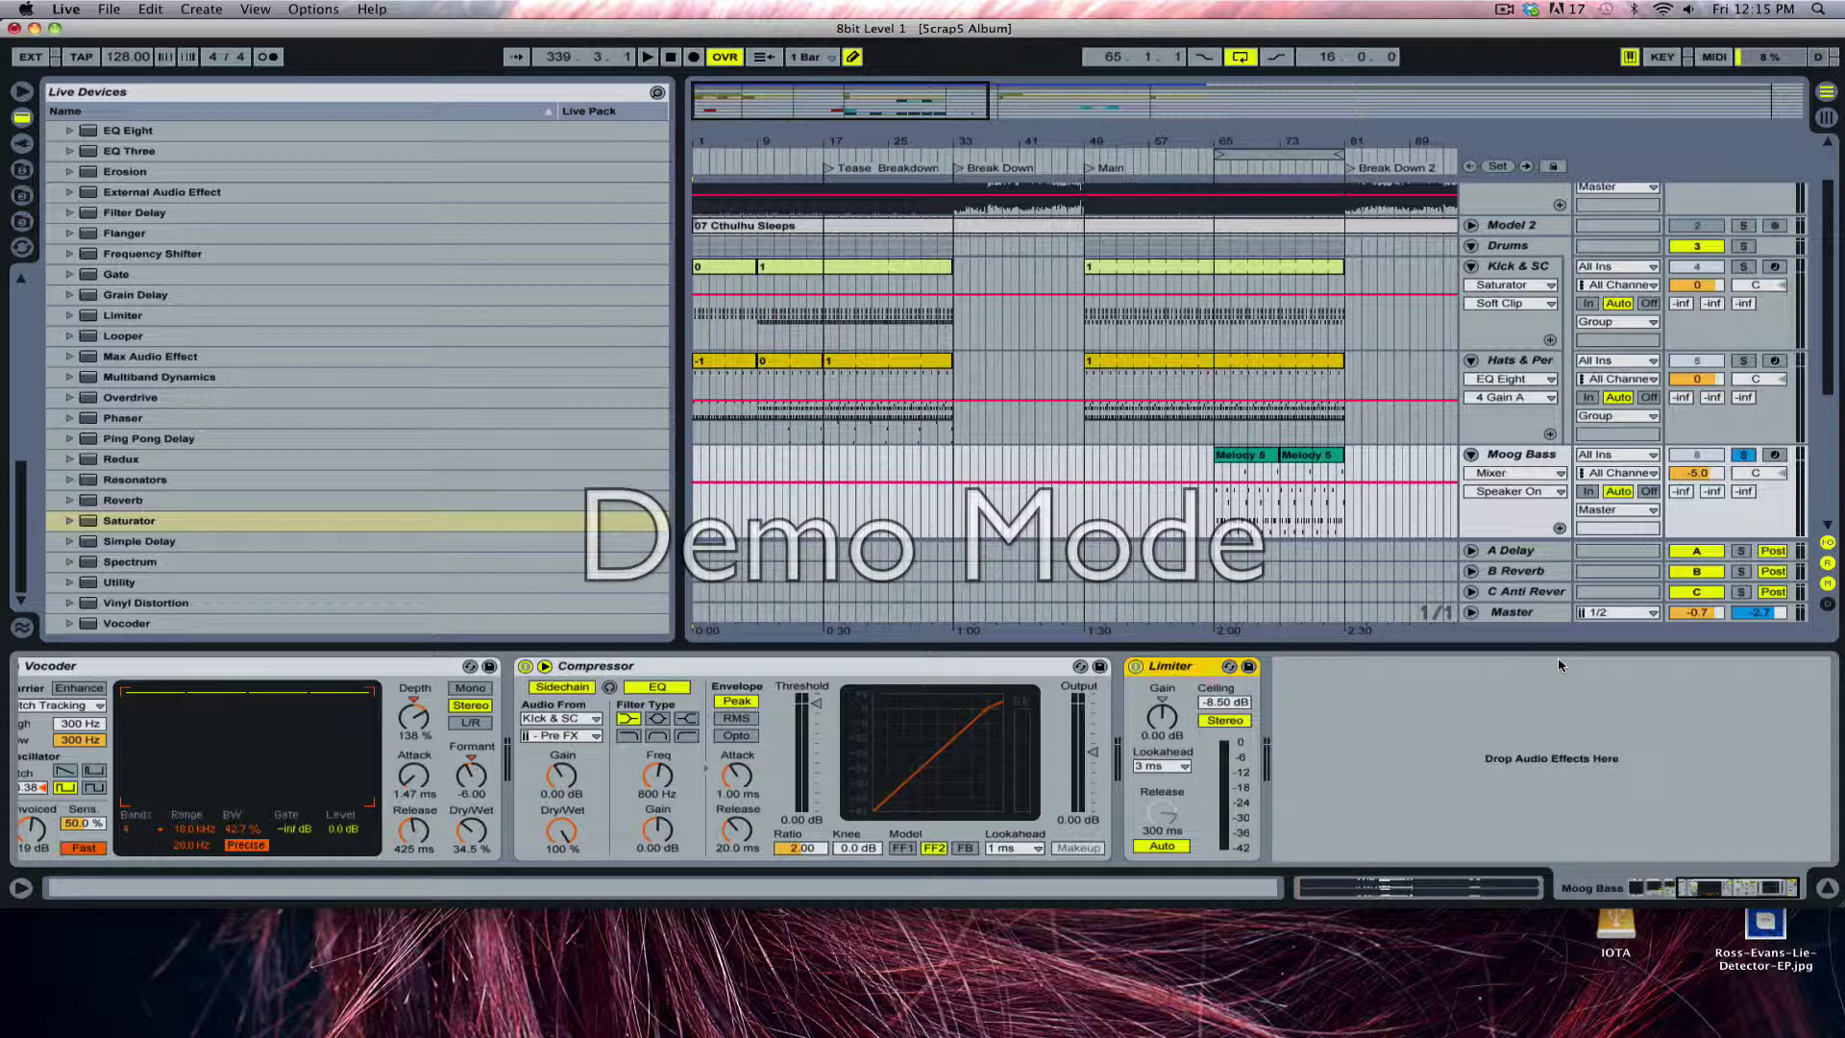
key(Delete)
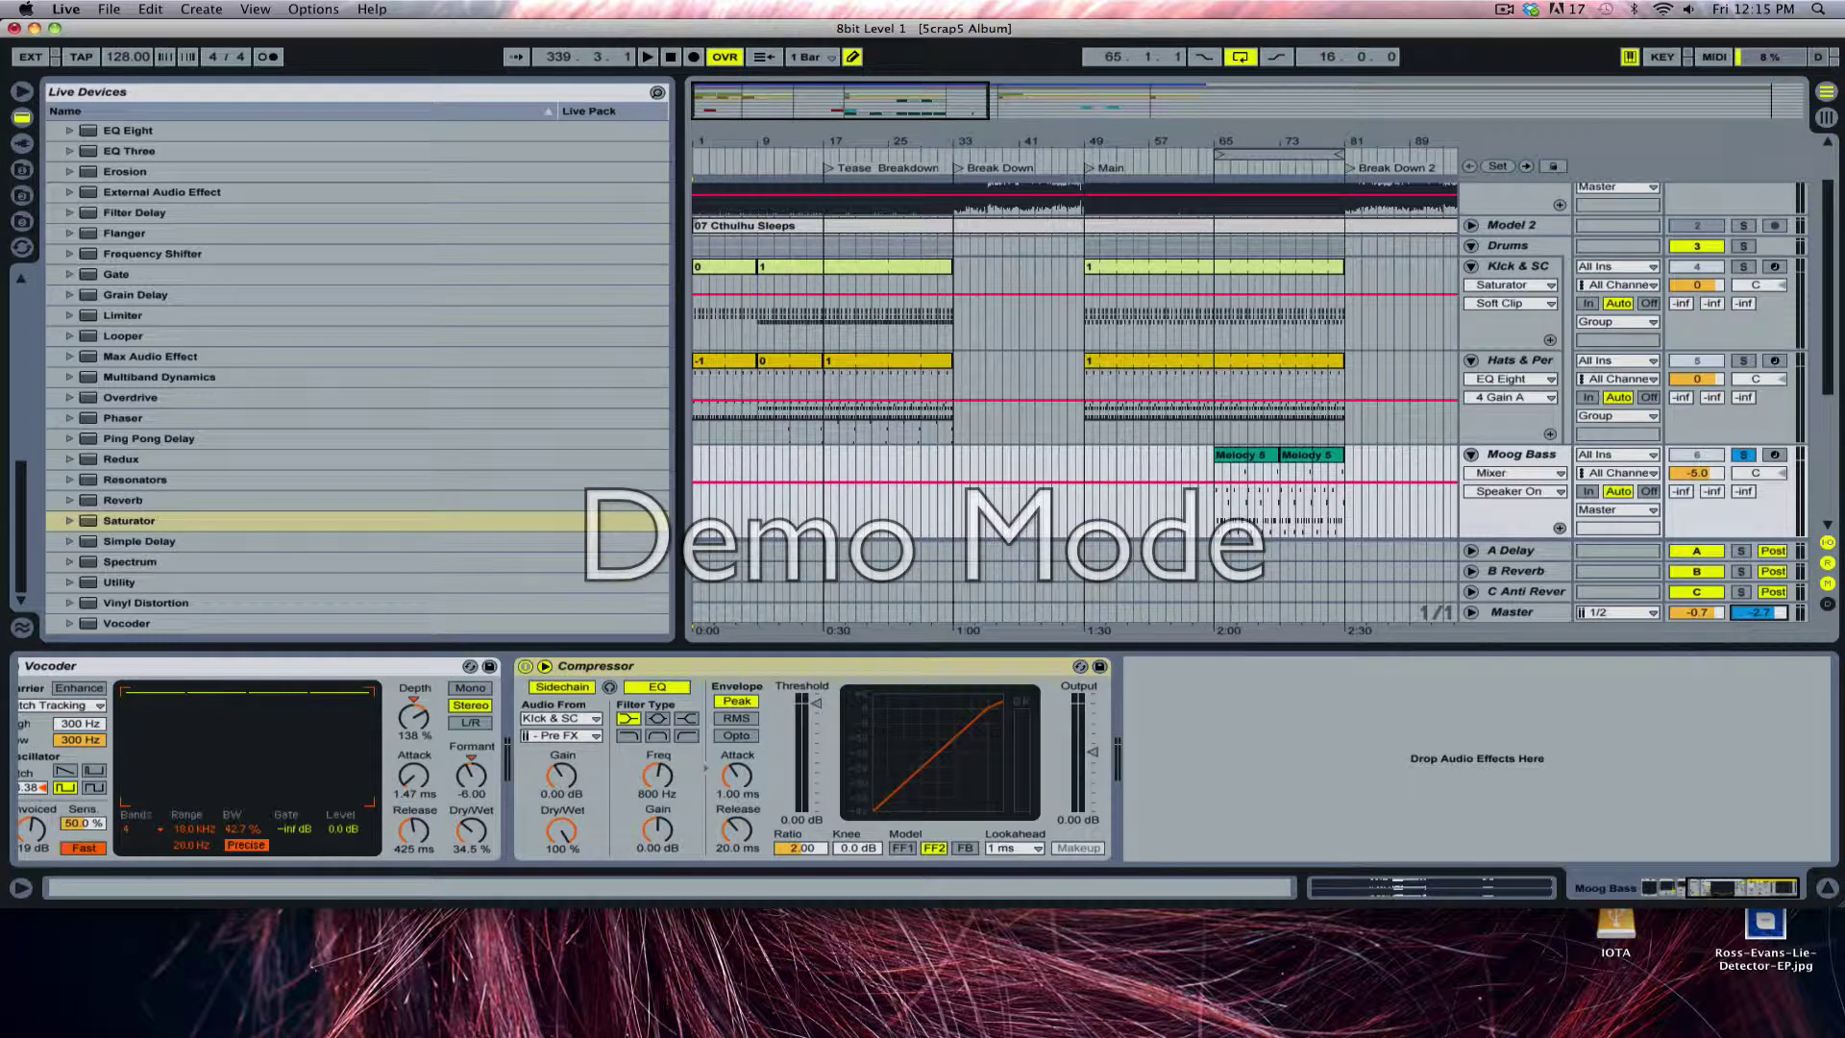
Turn the cue volume down and set the master volume to -5.0 while switching browser locations
drag(1741, 620, 1742, 649)
click(21, 169)
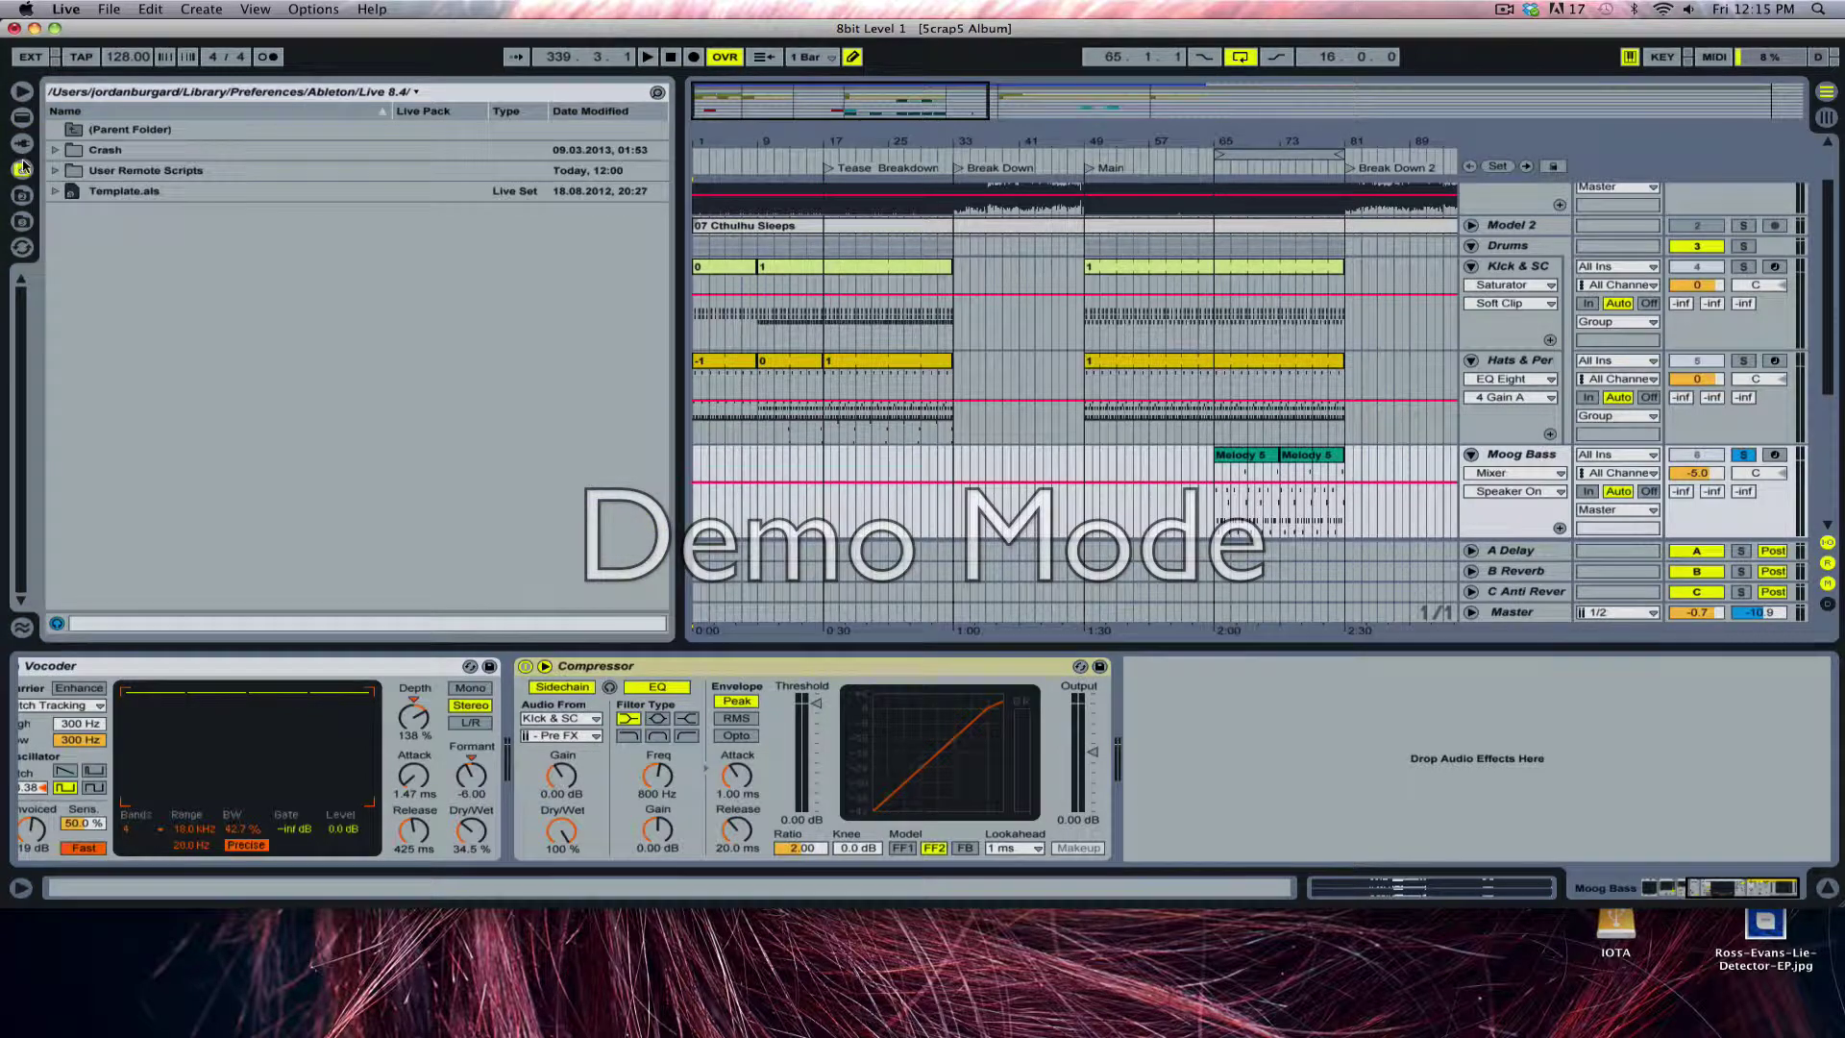
click(21, 195)
drag(1761, 616, 1762, 648)
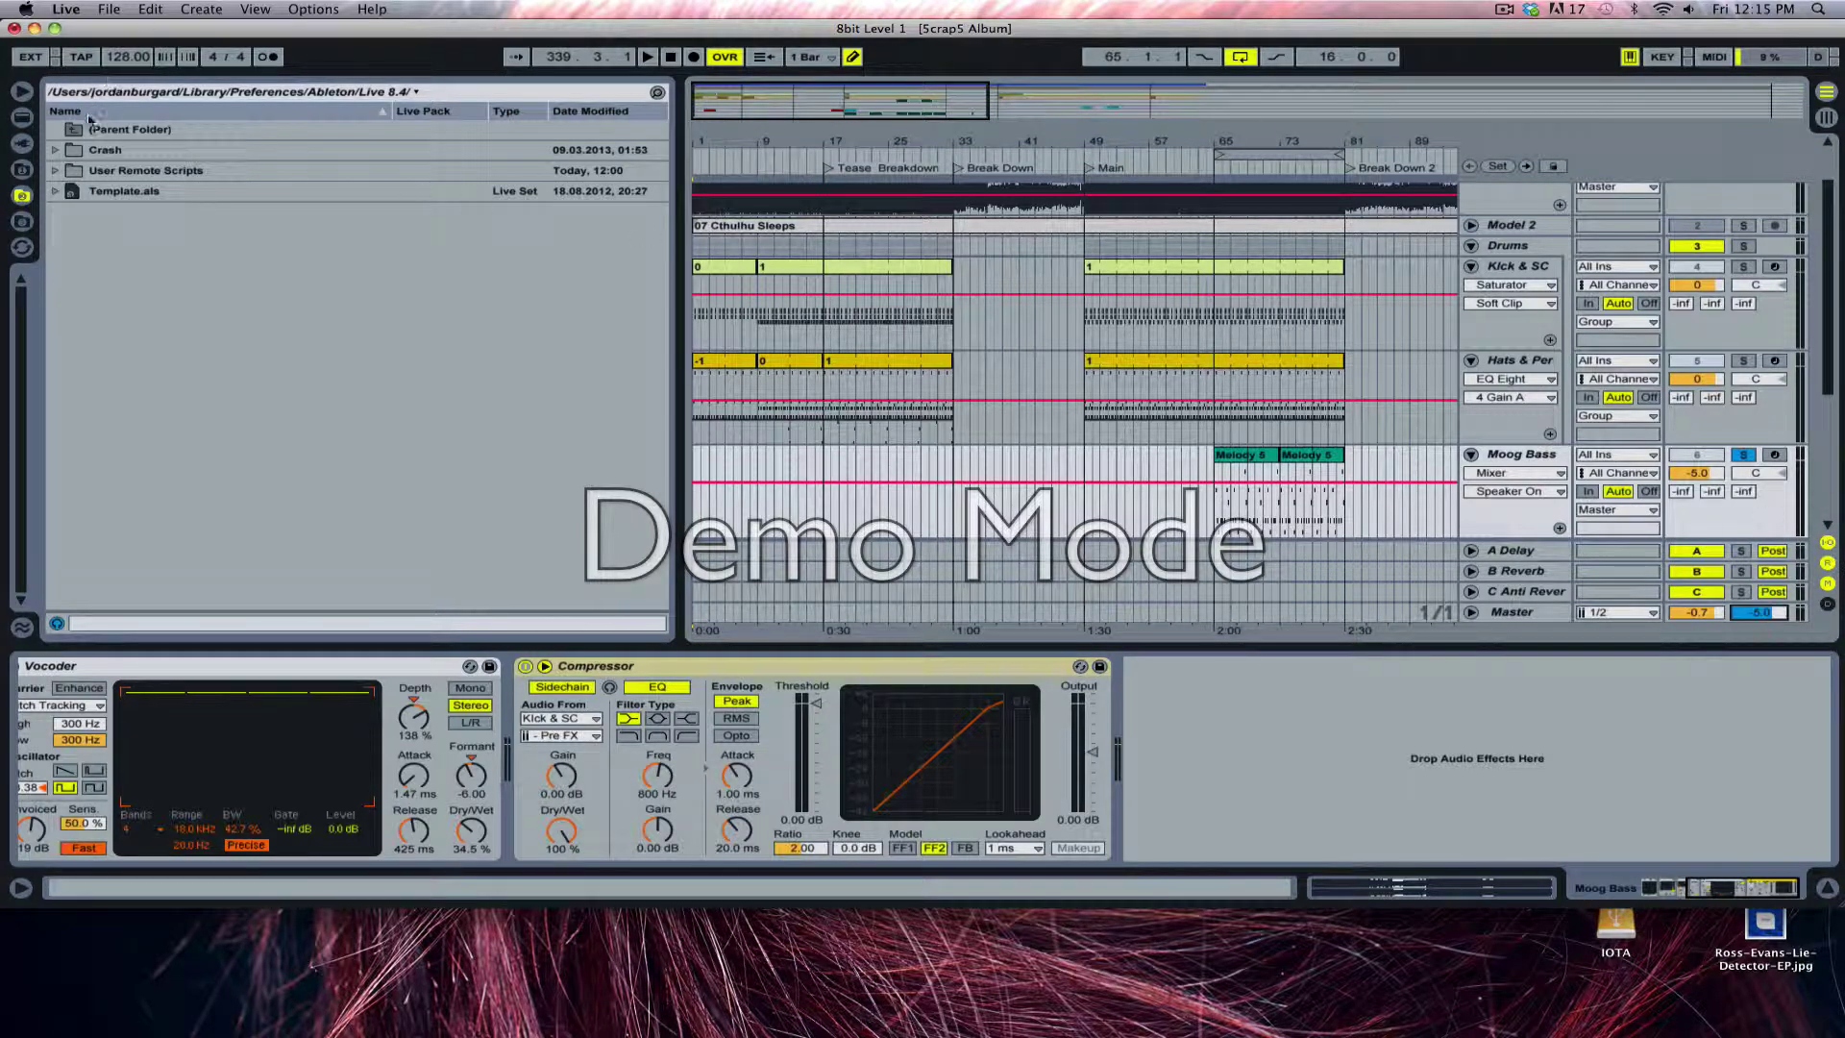
Open the Crash folder and set, and select its 1-Audio track
click(55, 151)
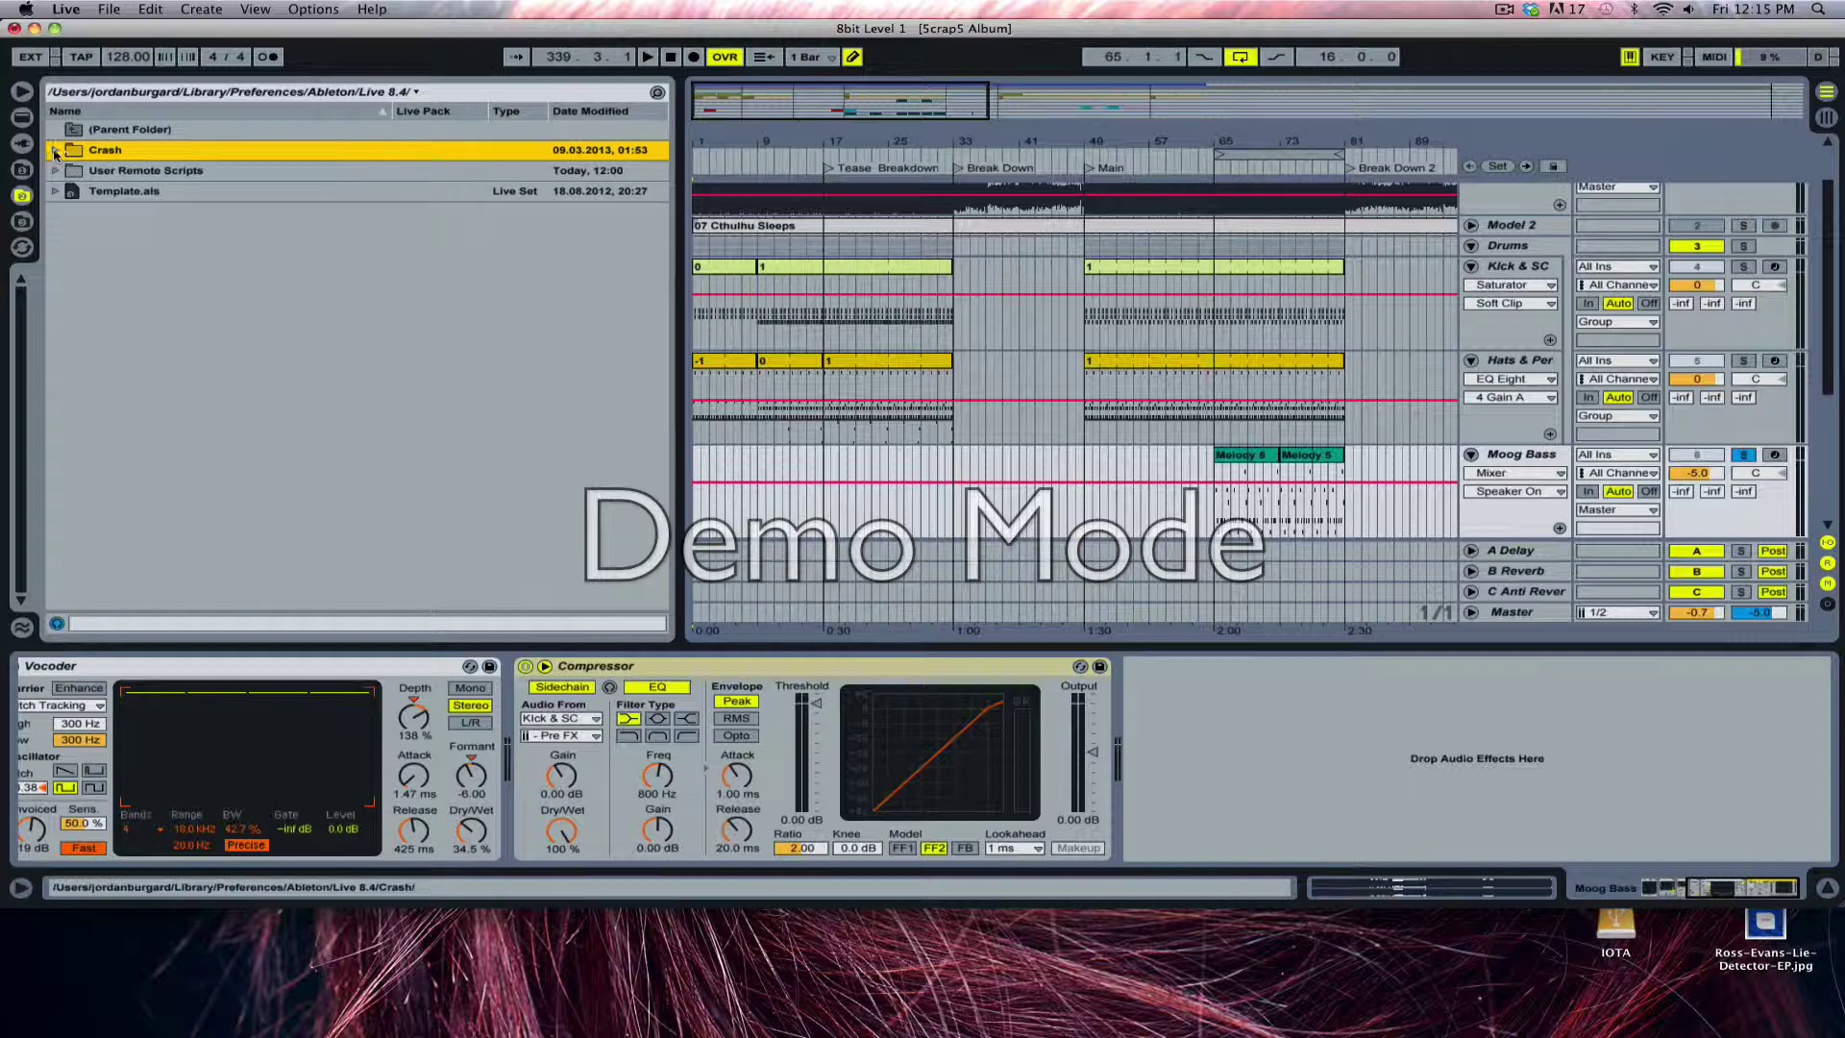
click(70, 173)
click(92, 192)
Go up several folder levels and switch the browser to the Library location
click(128, 129)
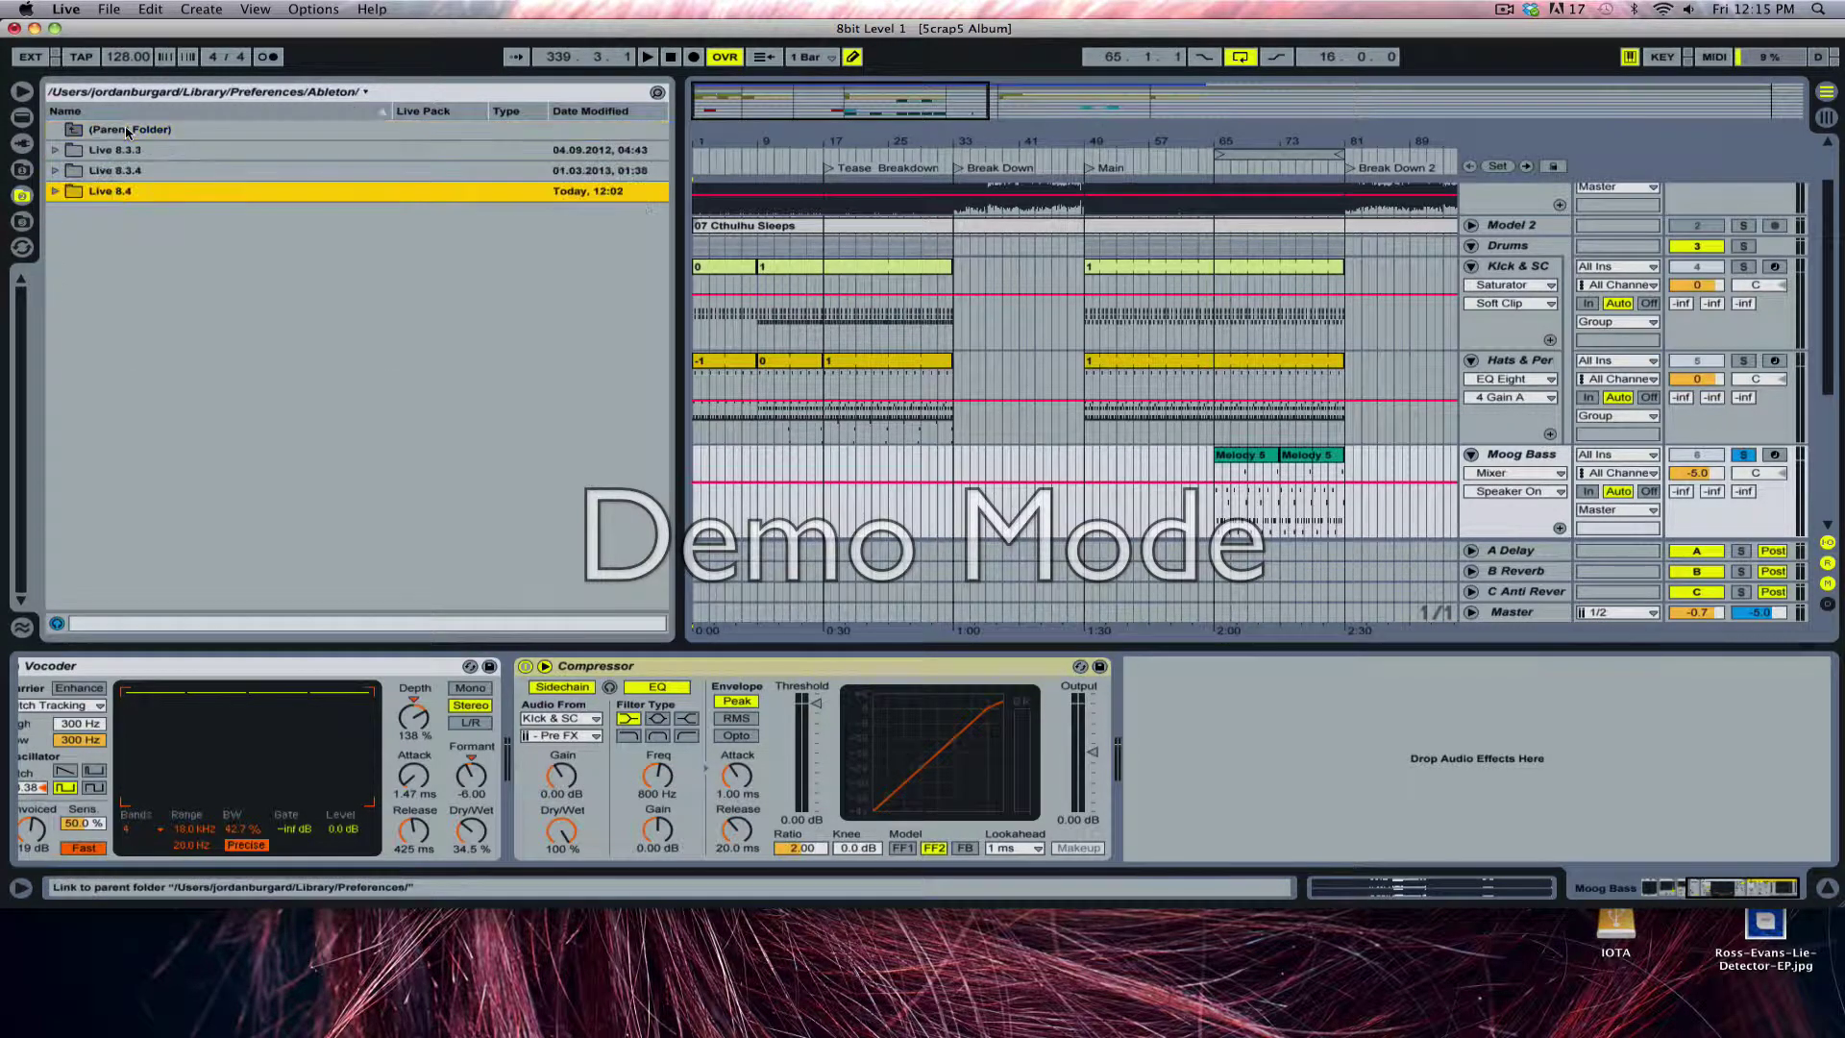
click(128, 130)
click(128, 130)
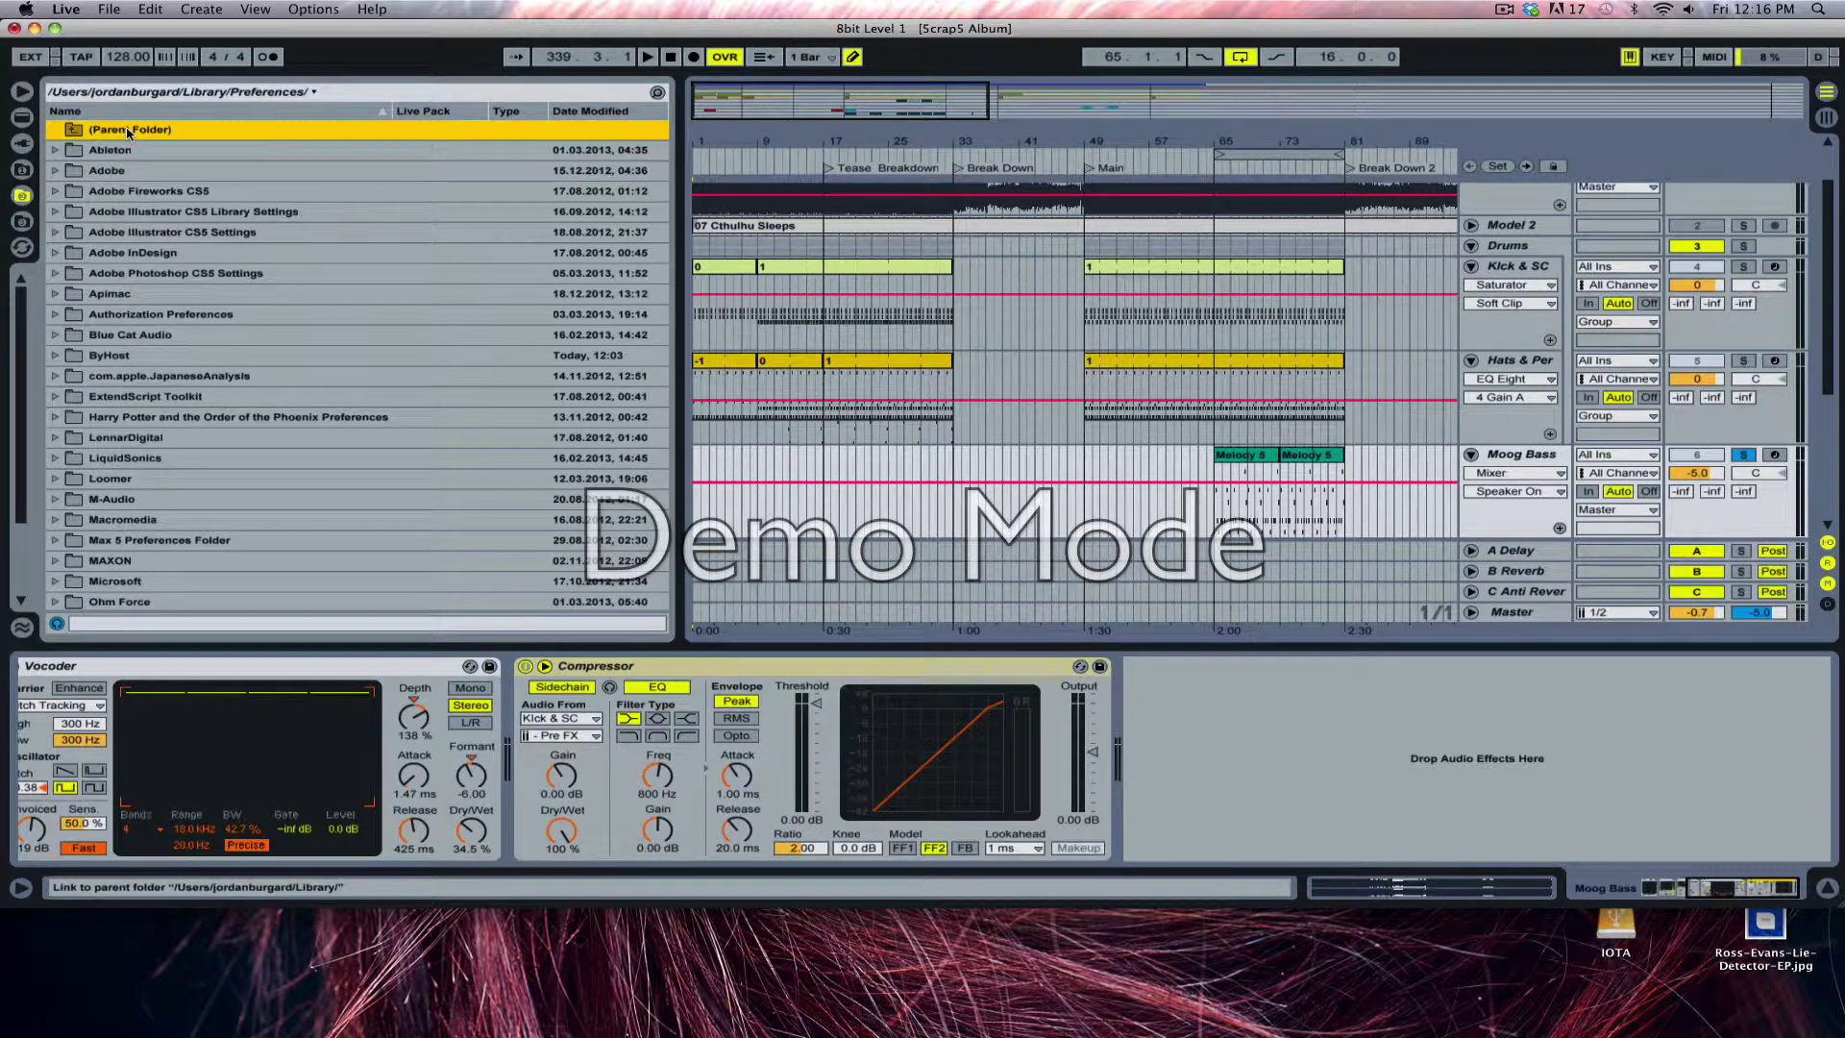
click(128, 131)
click(144, 91)
click(244, 131)
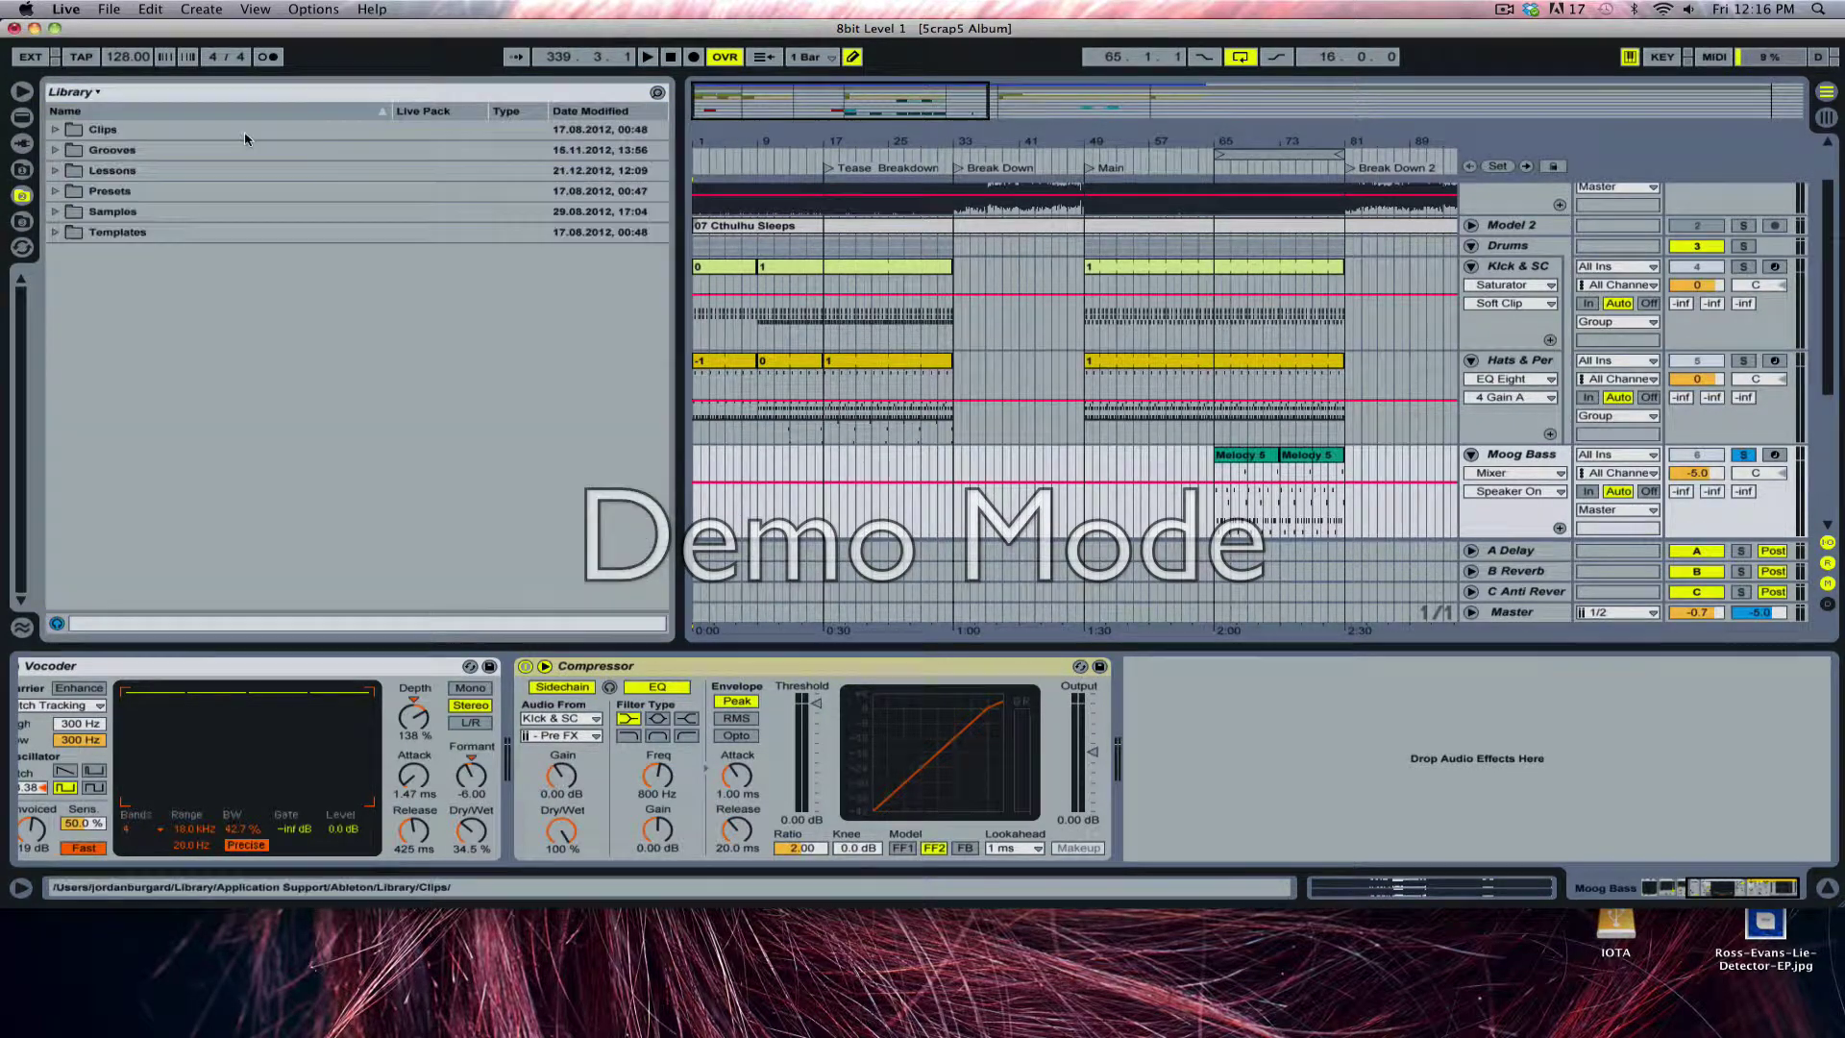
Expand Samples > Waveforms > Drums > Percussion and preview Quinto Mute-Hard.aif
click(54, 232)
click(55, 232)
click(55, 211)
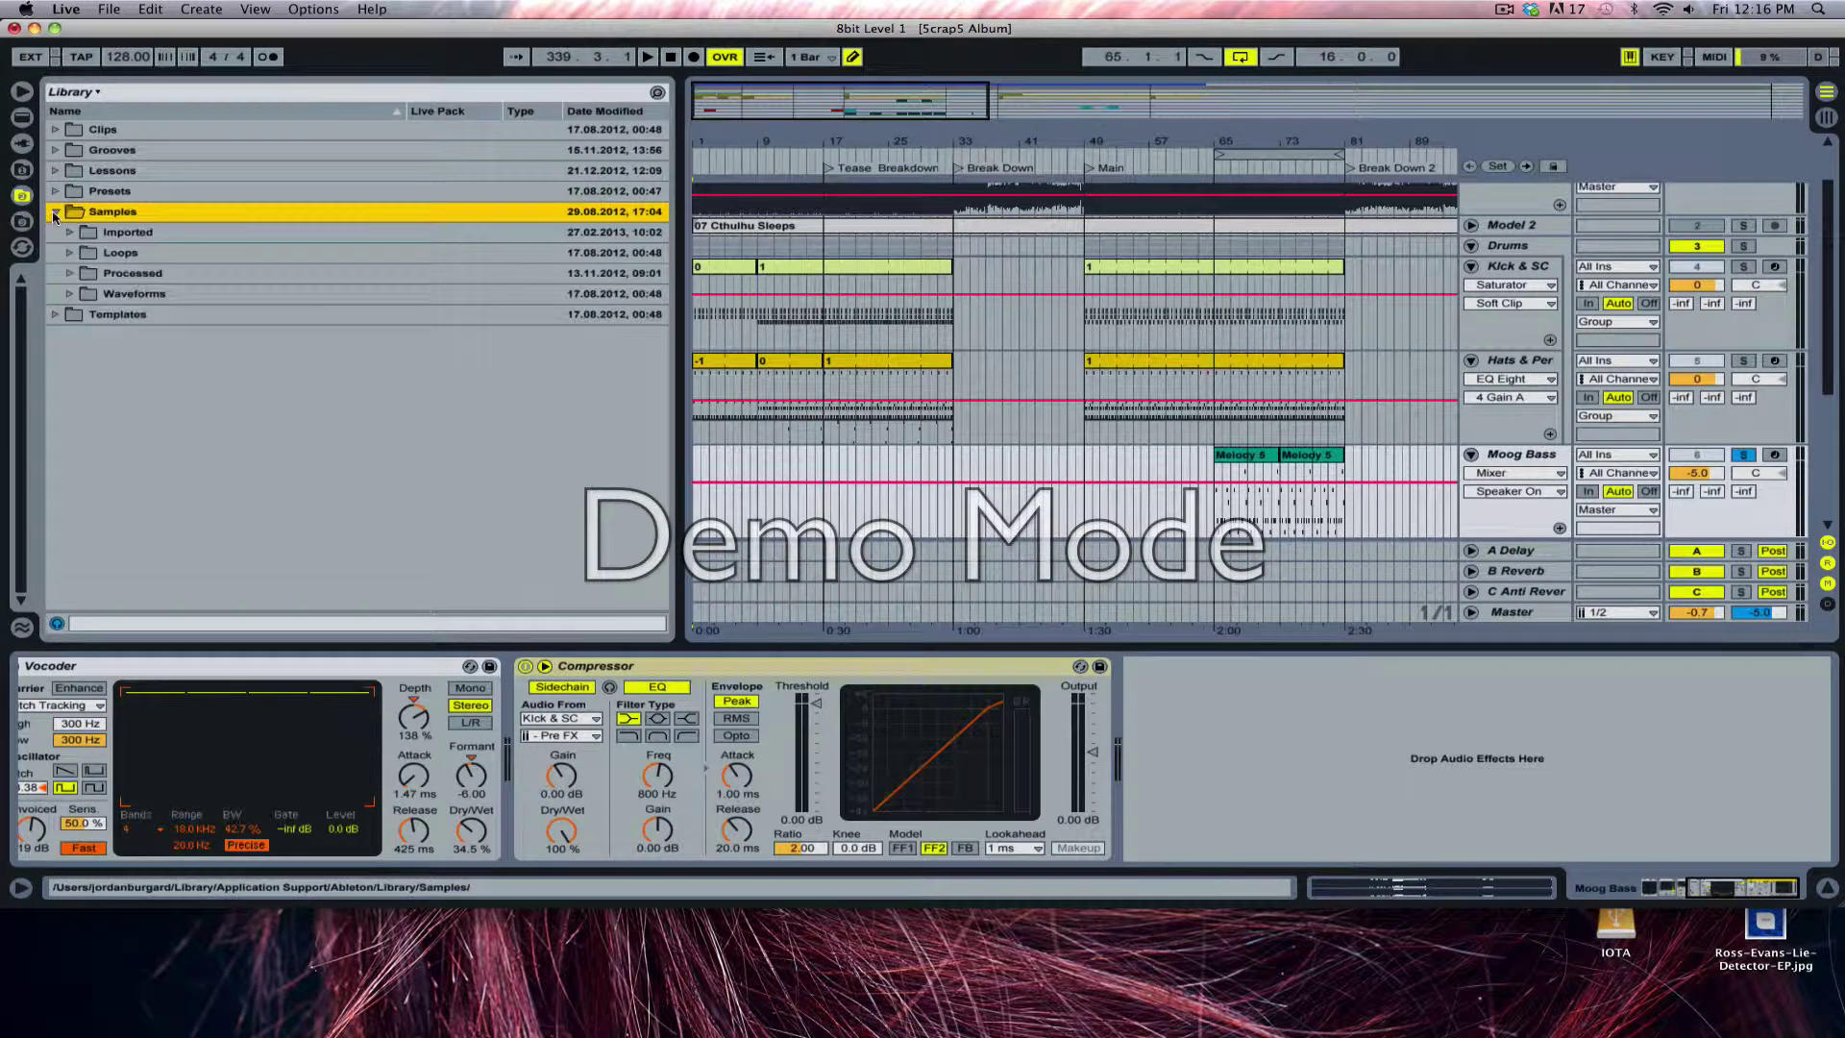
click(69, 294)
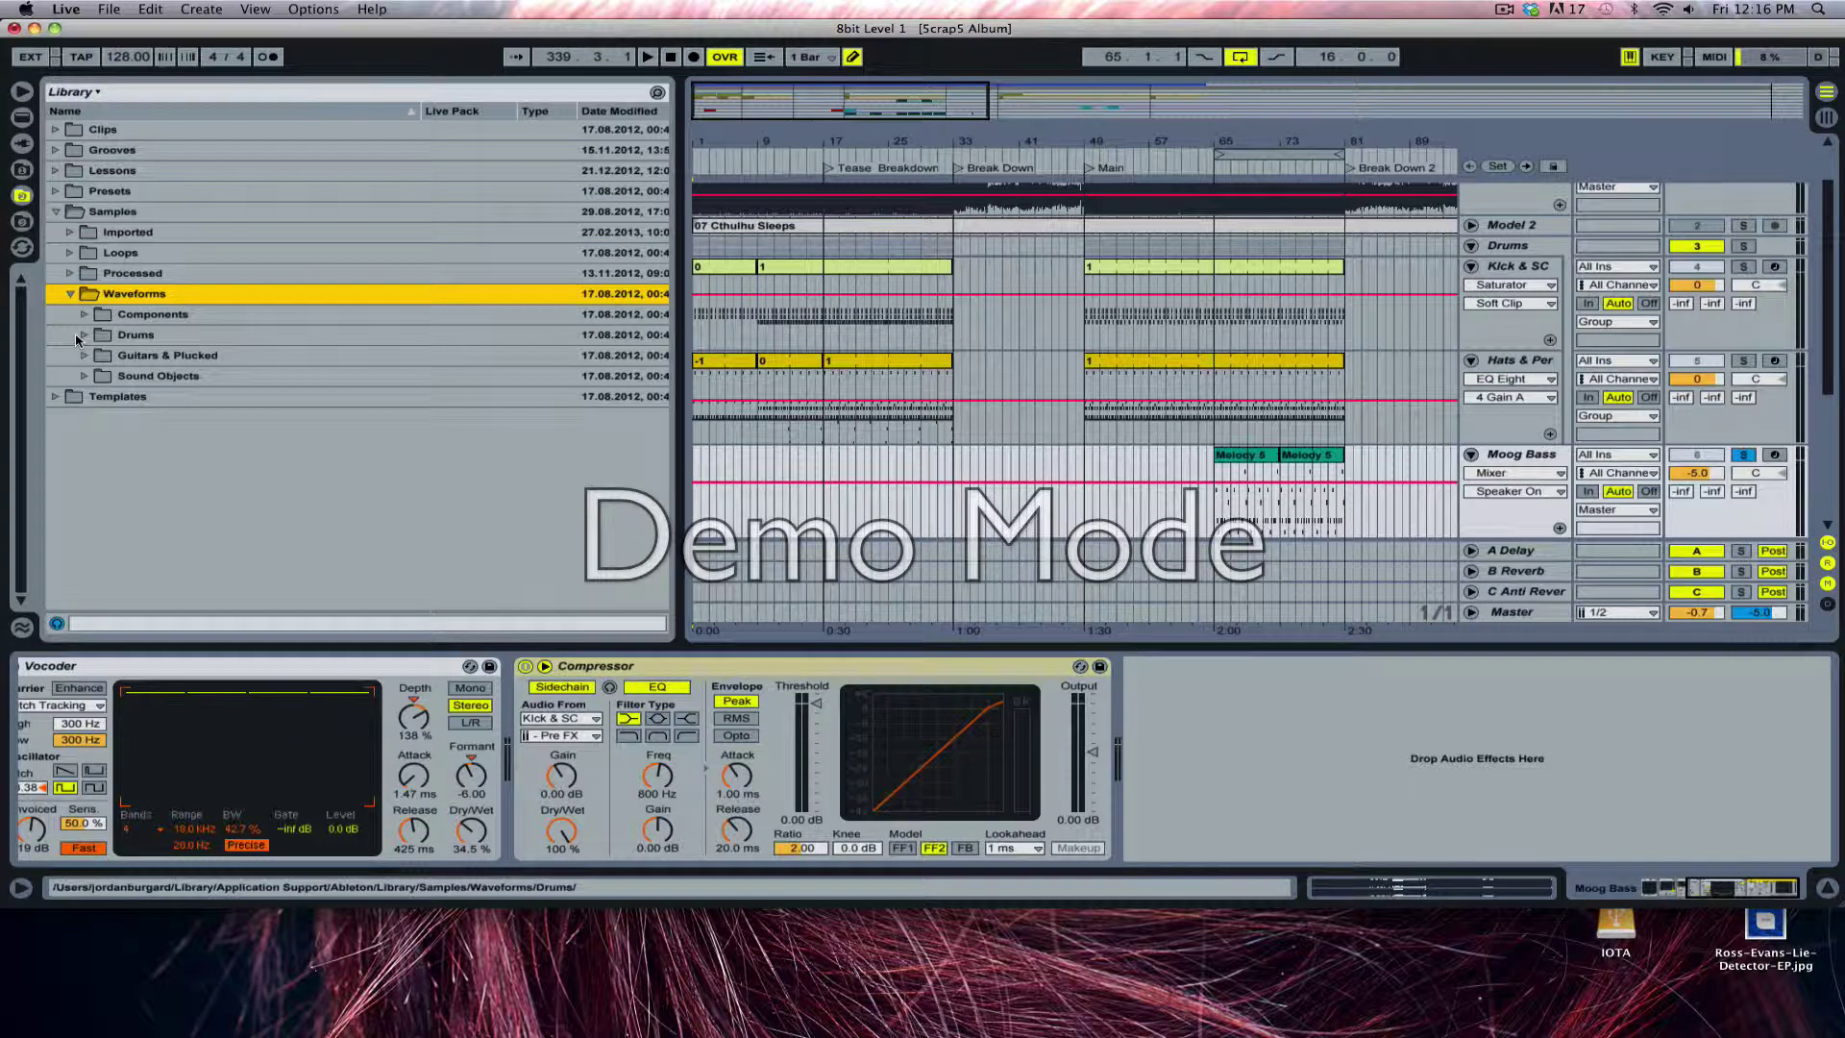
click(84, 335)
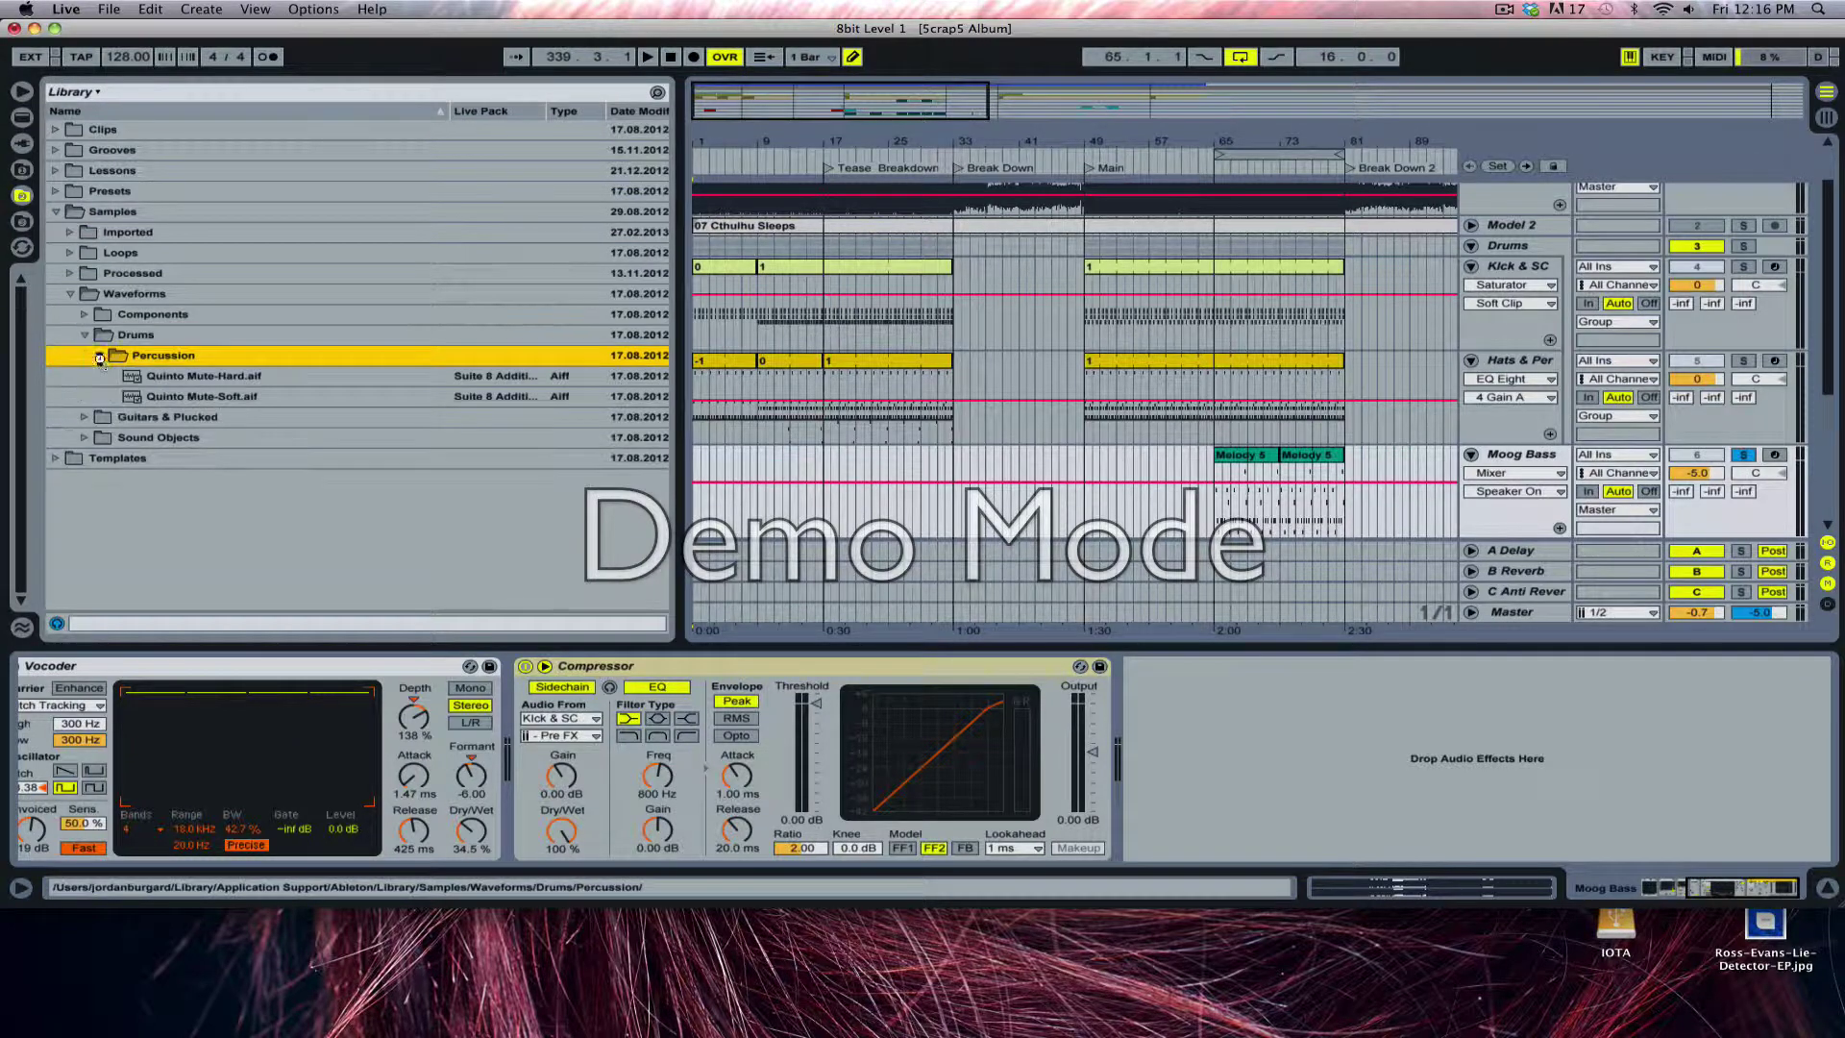
click(98, 355)
click(227, 379)
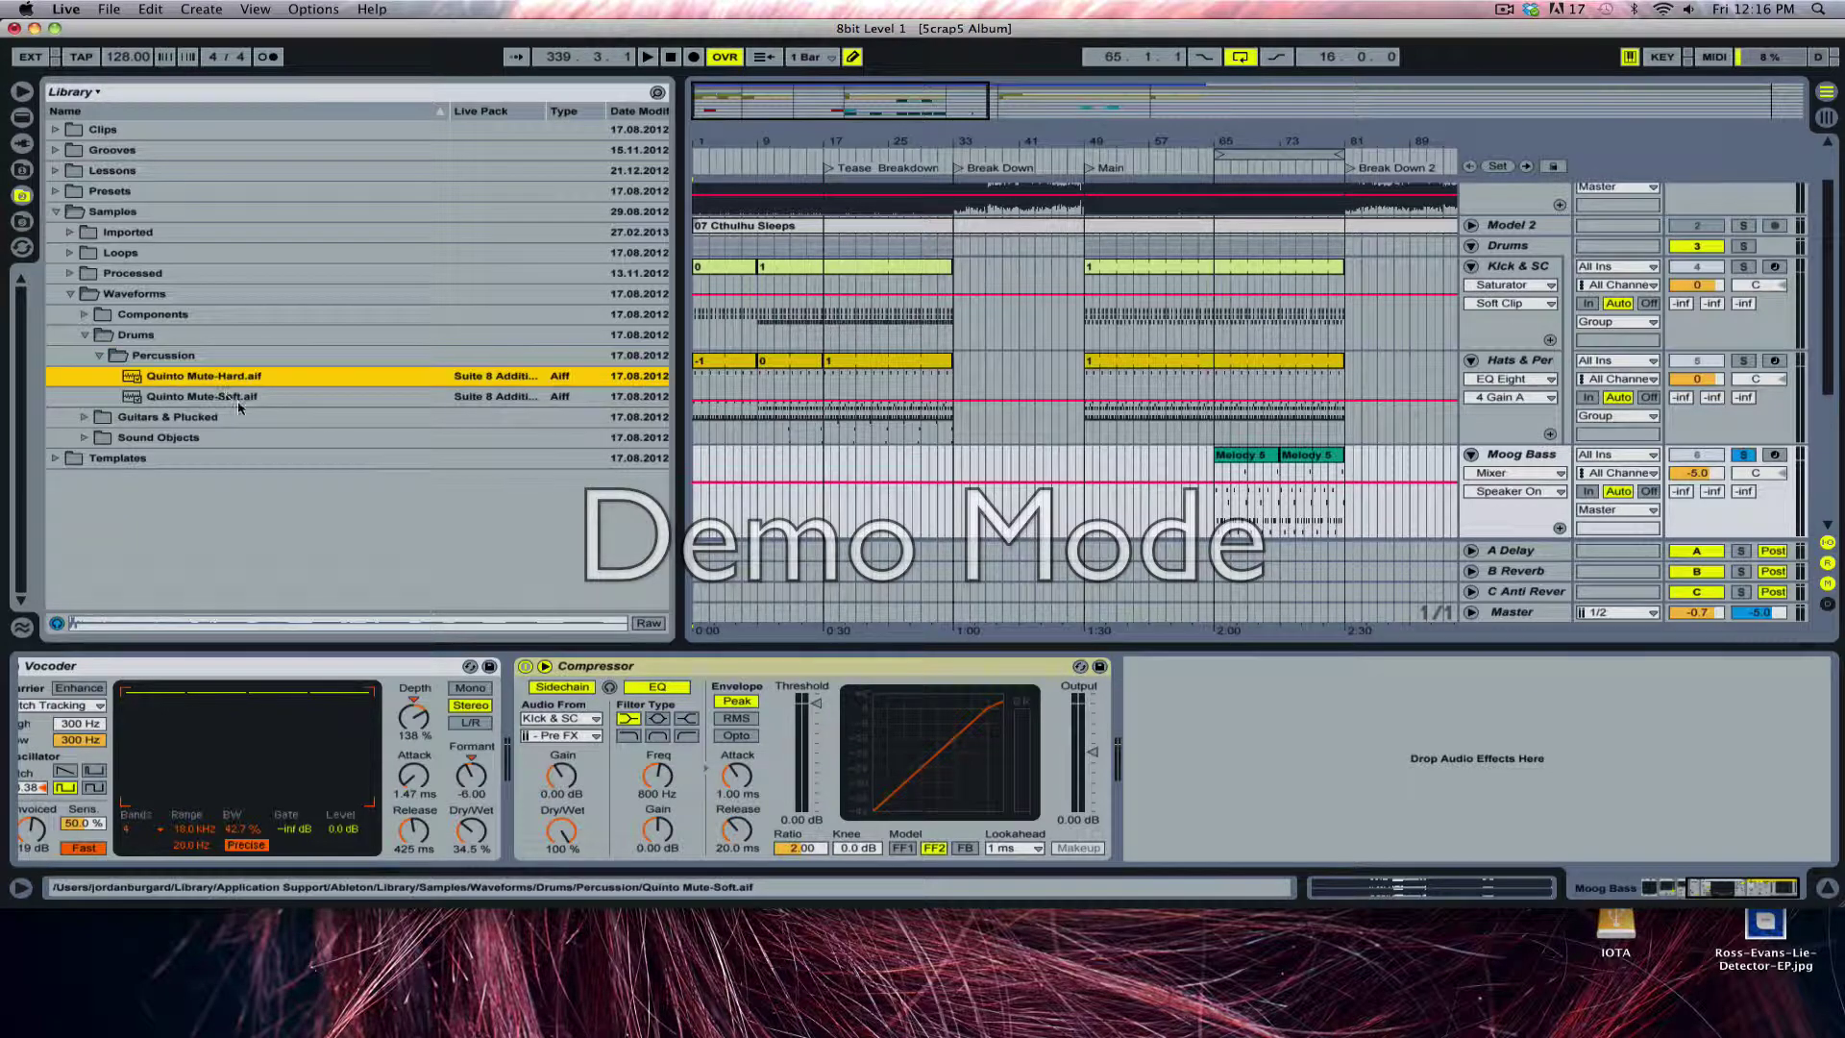
key(super+comma)
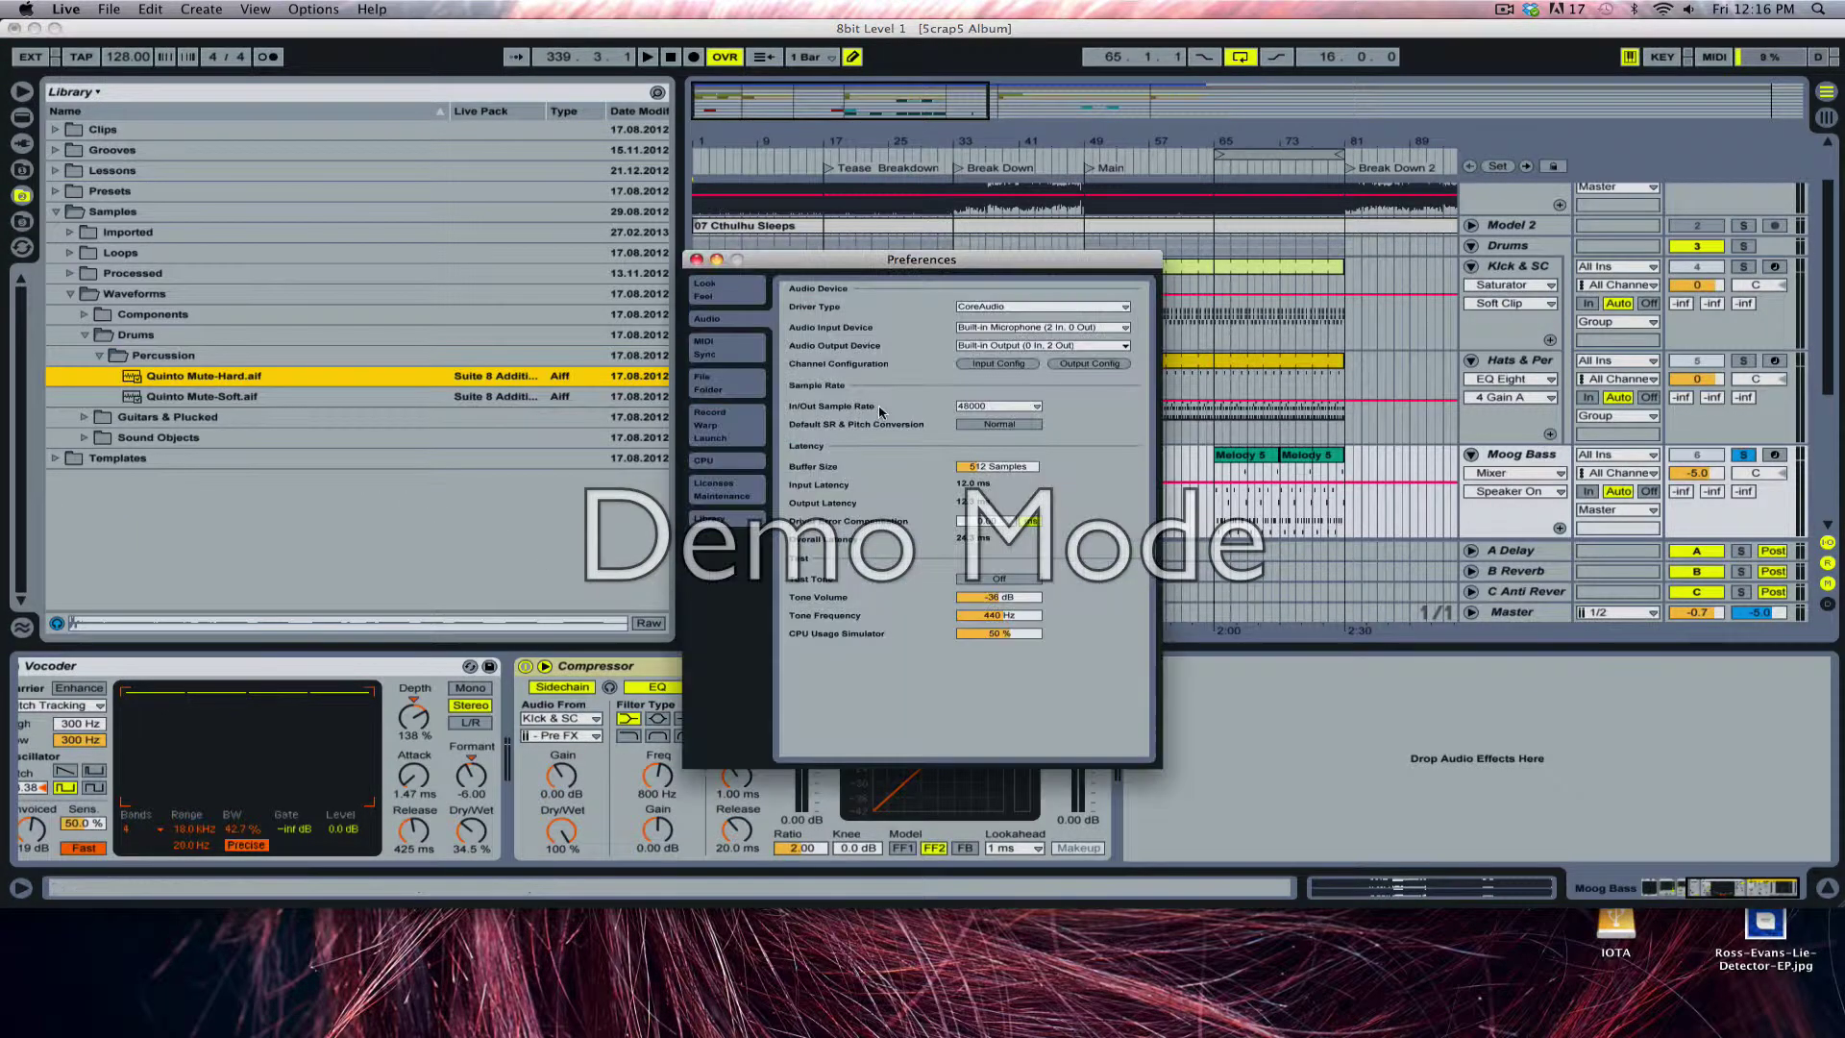
click(694, 261)
key(Tab)
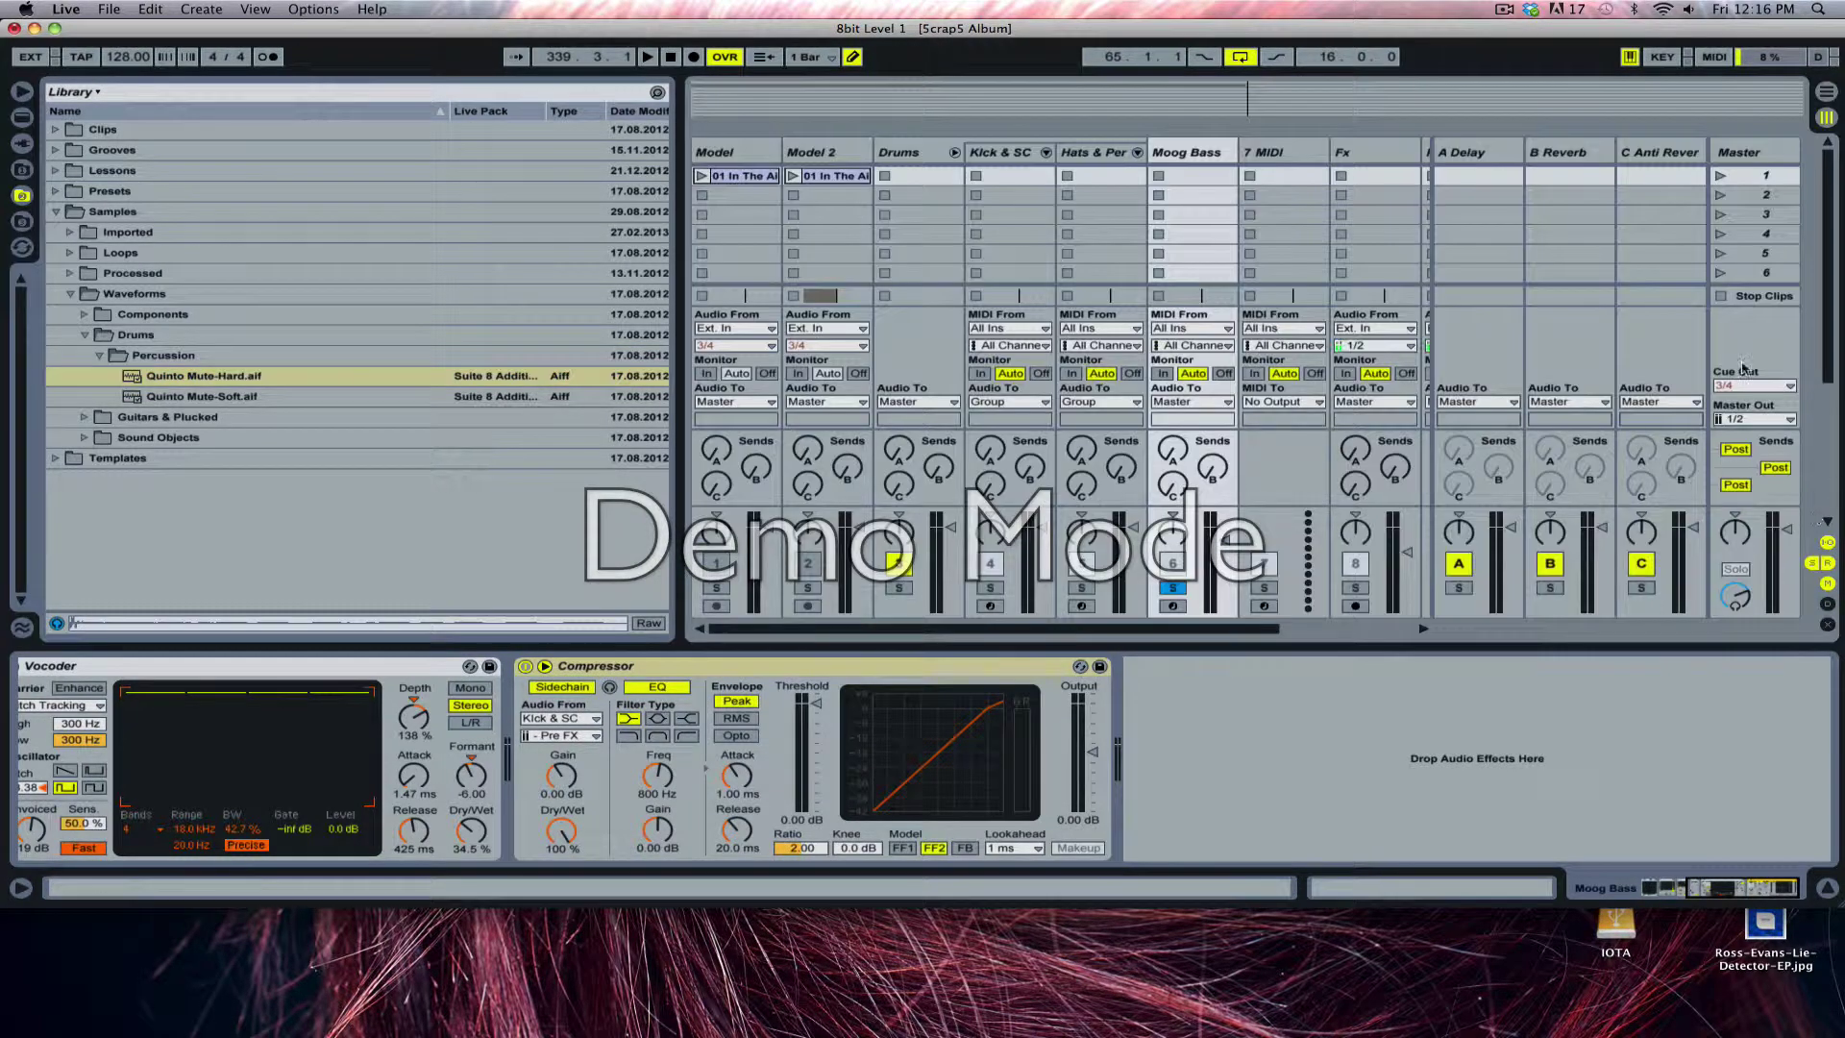
click(1759, 386)
click(1757, 408)
key(Tab)
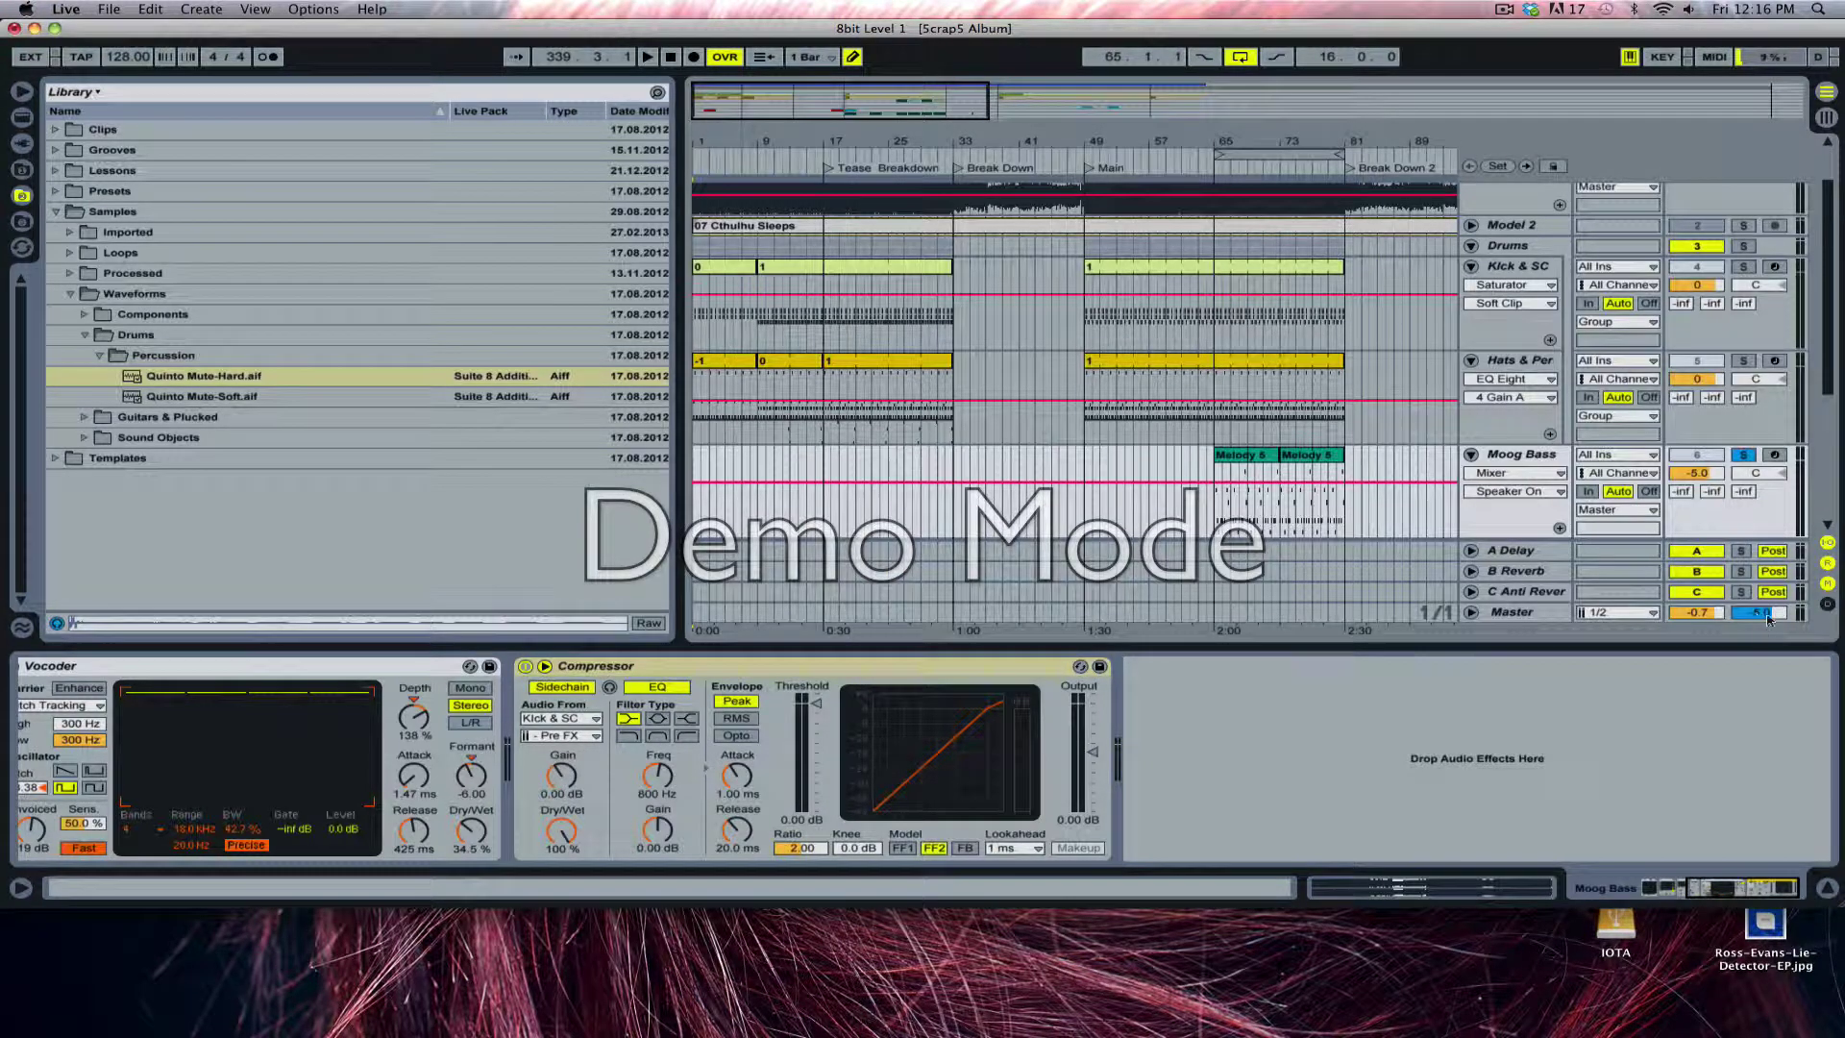
Preview Quinto Mute-Soft.aif and Quinto Mute-Hard.aif, then collapse the Percussion and Drums folders
click(210, 402)
click(223, 377)
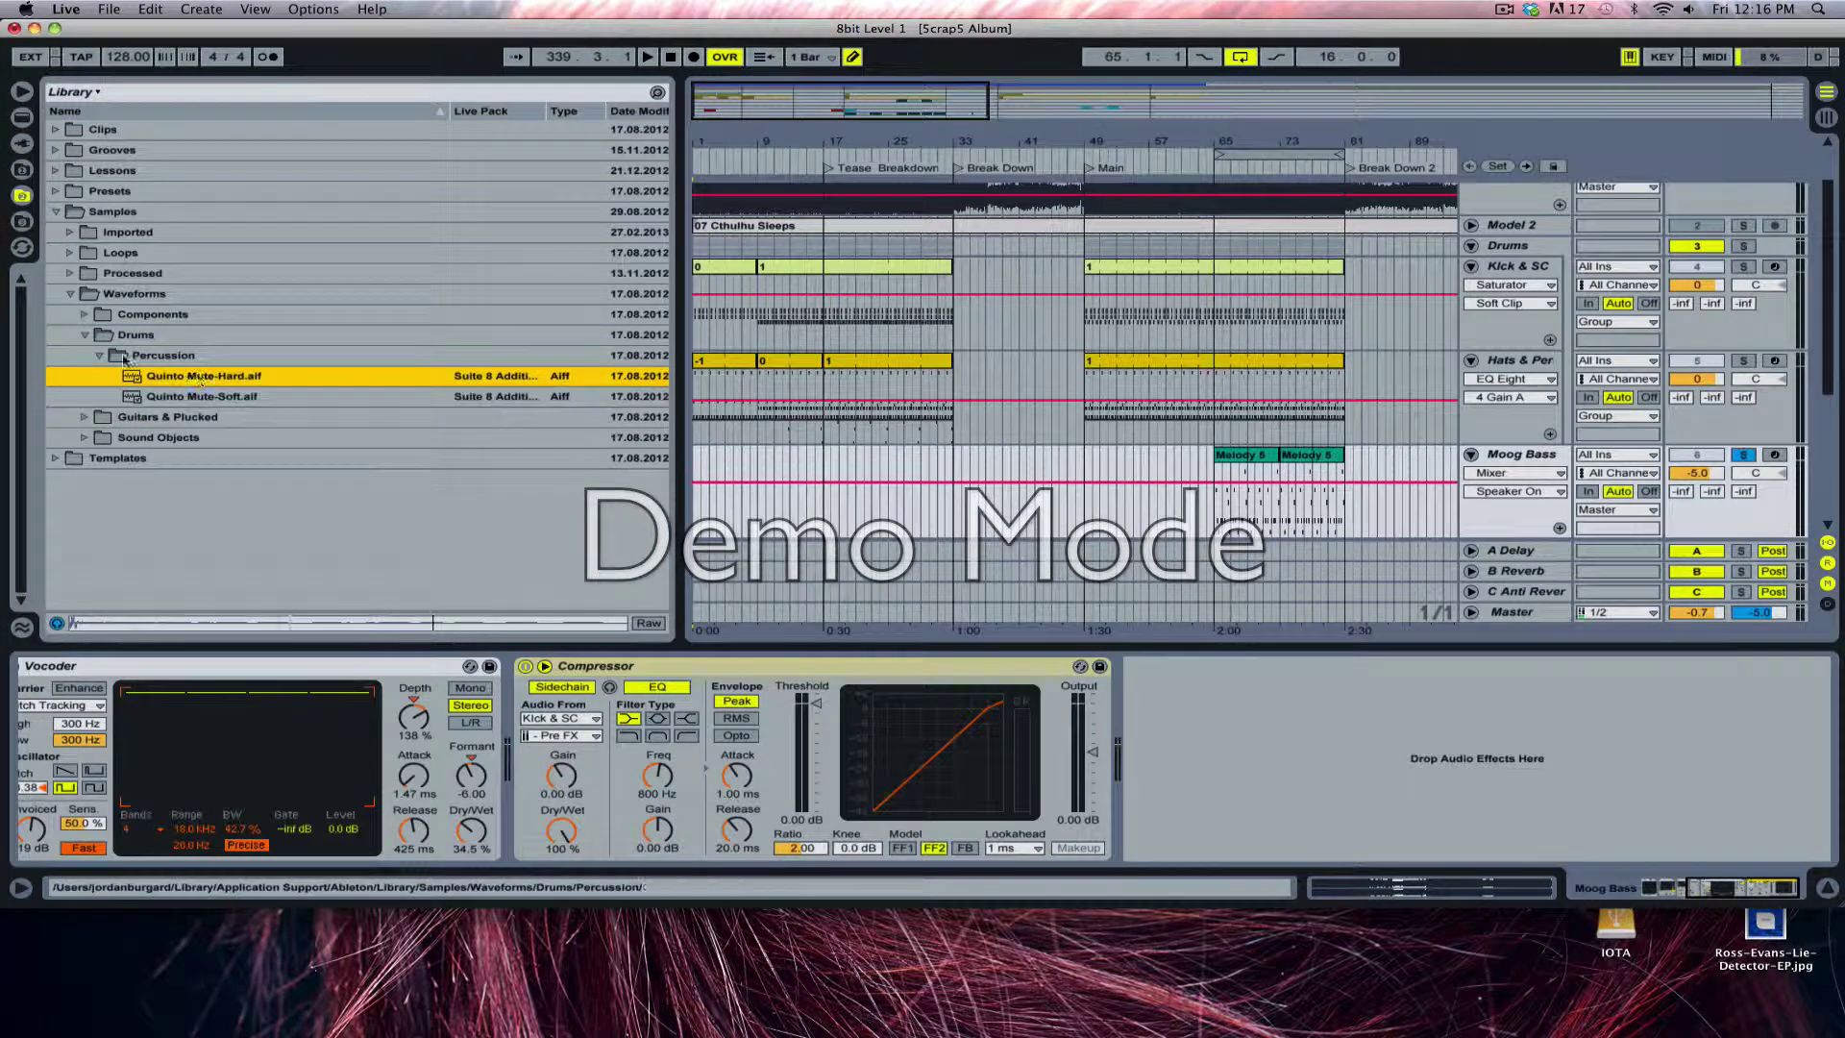
click(93, 356)
click(84, 335)
Open Guitars & Plucked and audition Guitar Single Note A2.aif a few times
click(84, 354)
click(245, 376)
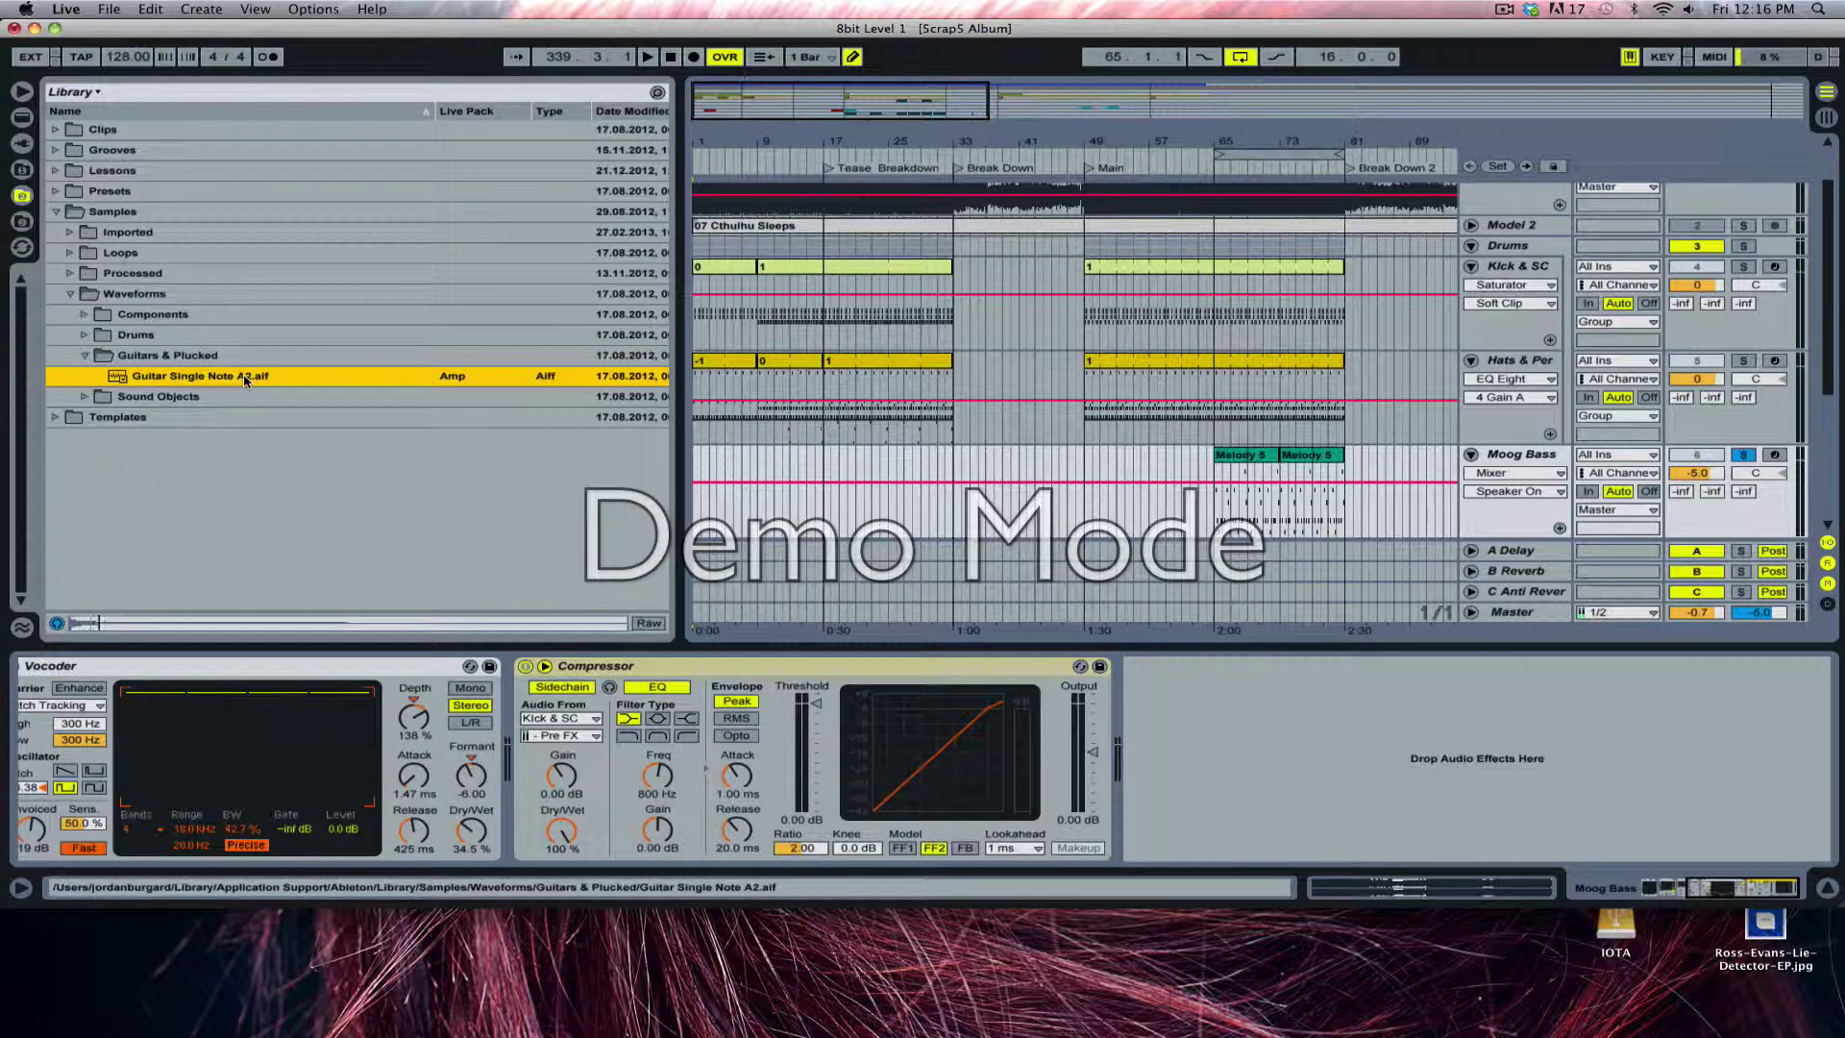
click(1769, 612)
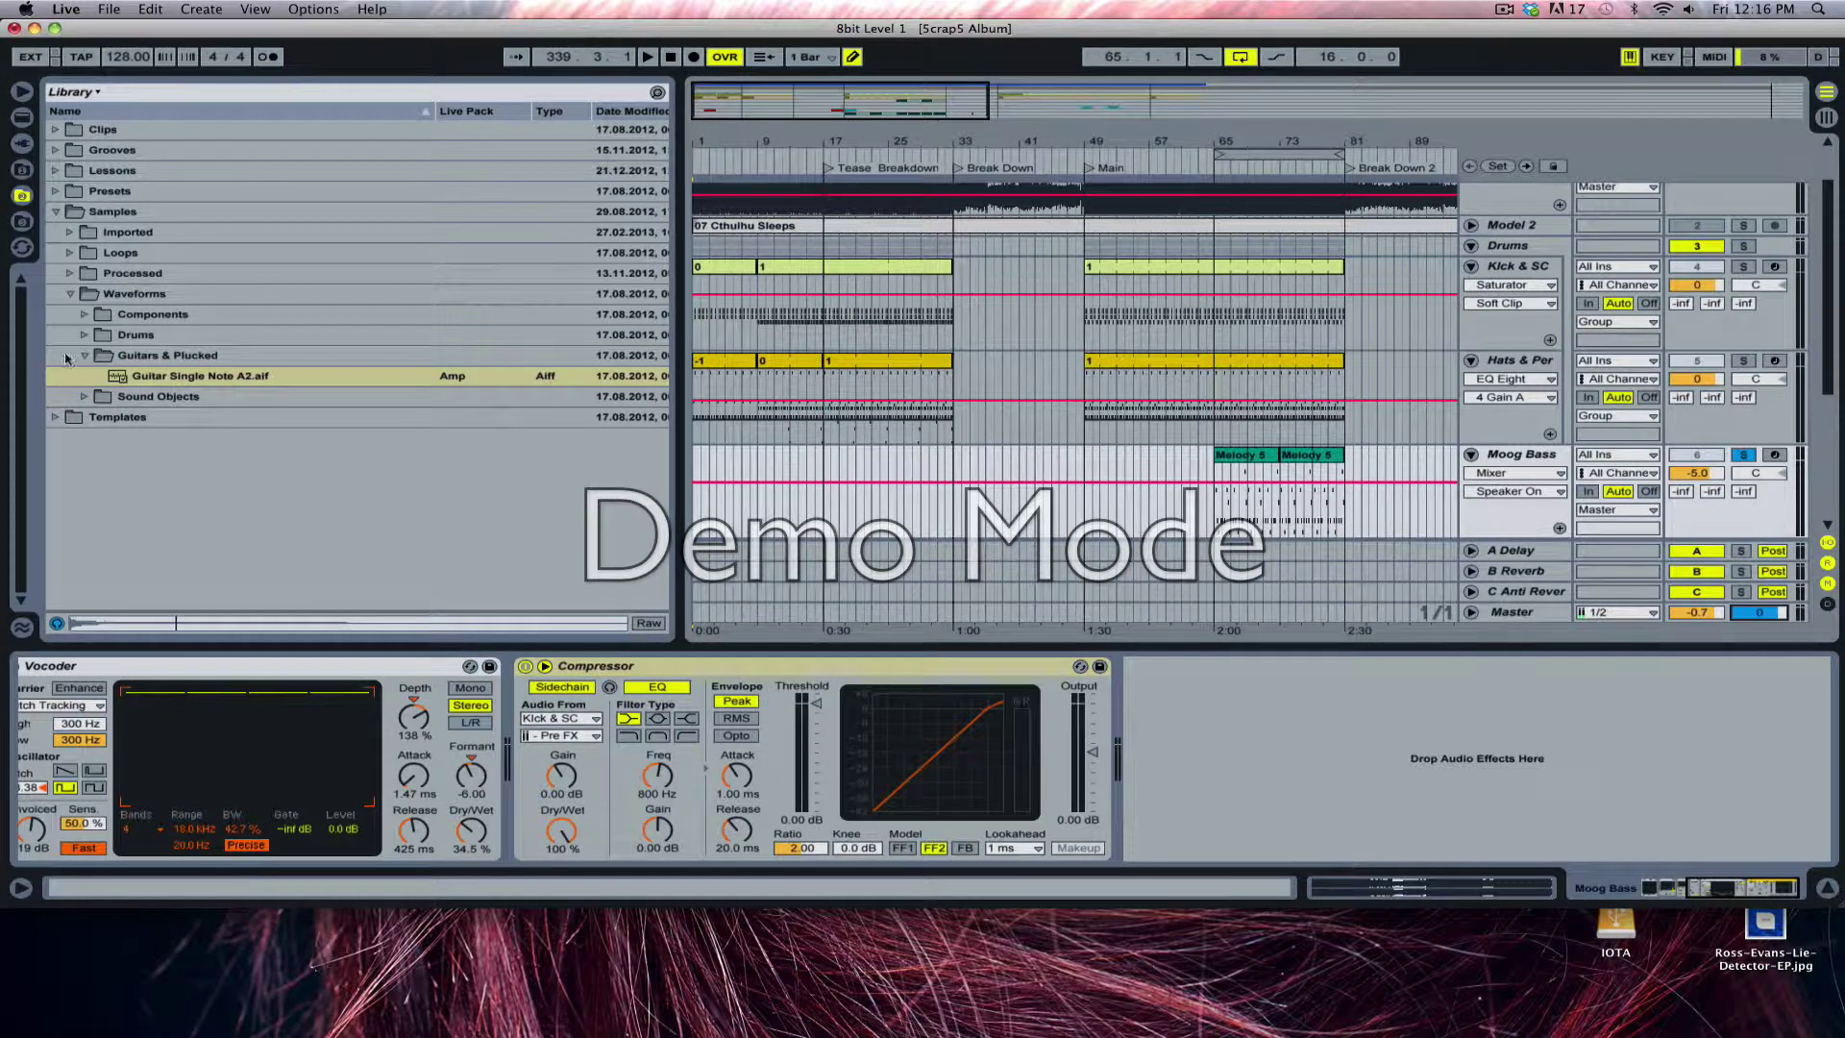
click(159, 354)
click(163, 377)
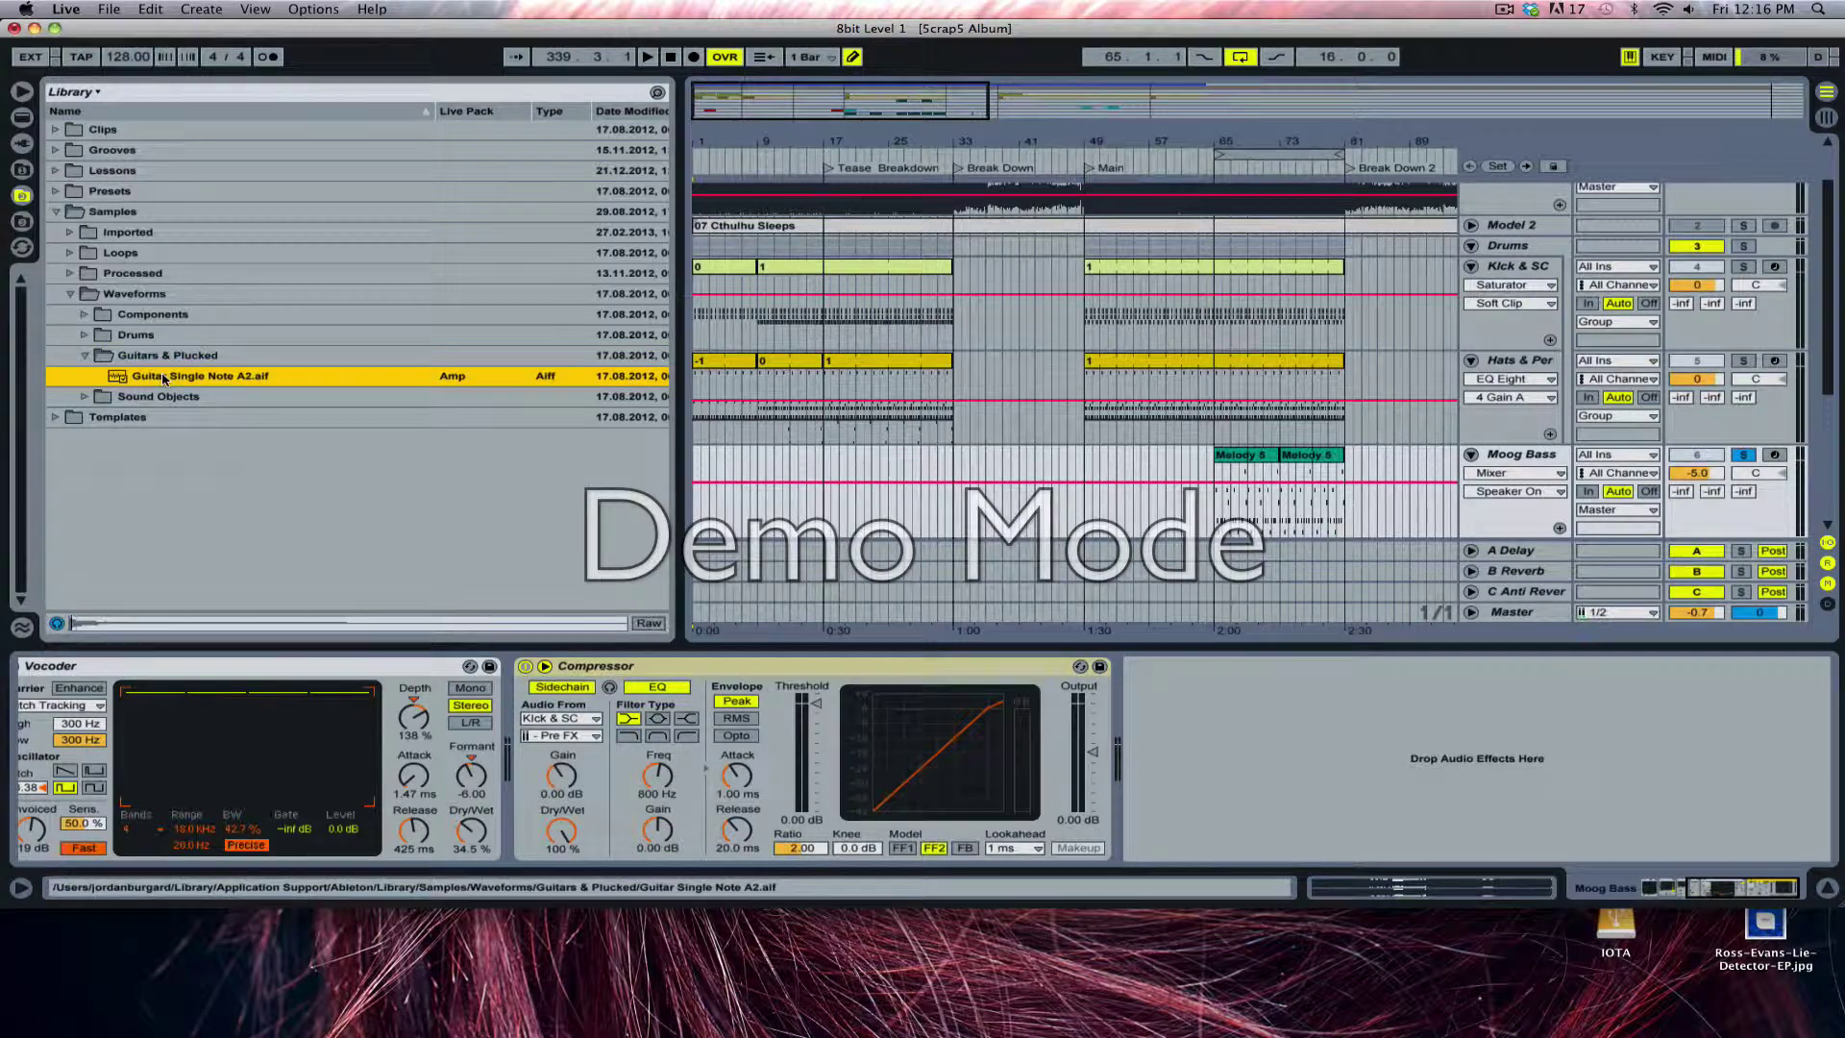
click(164, 356)
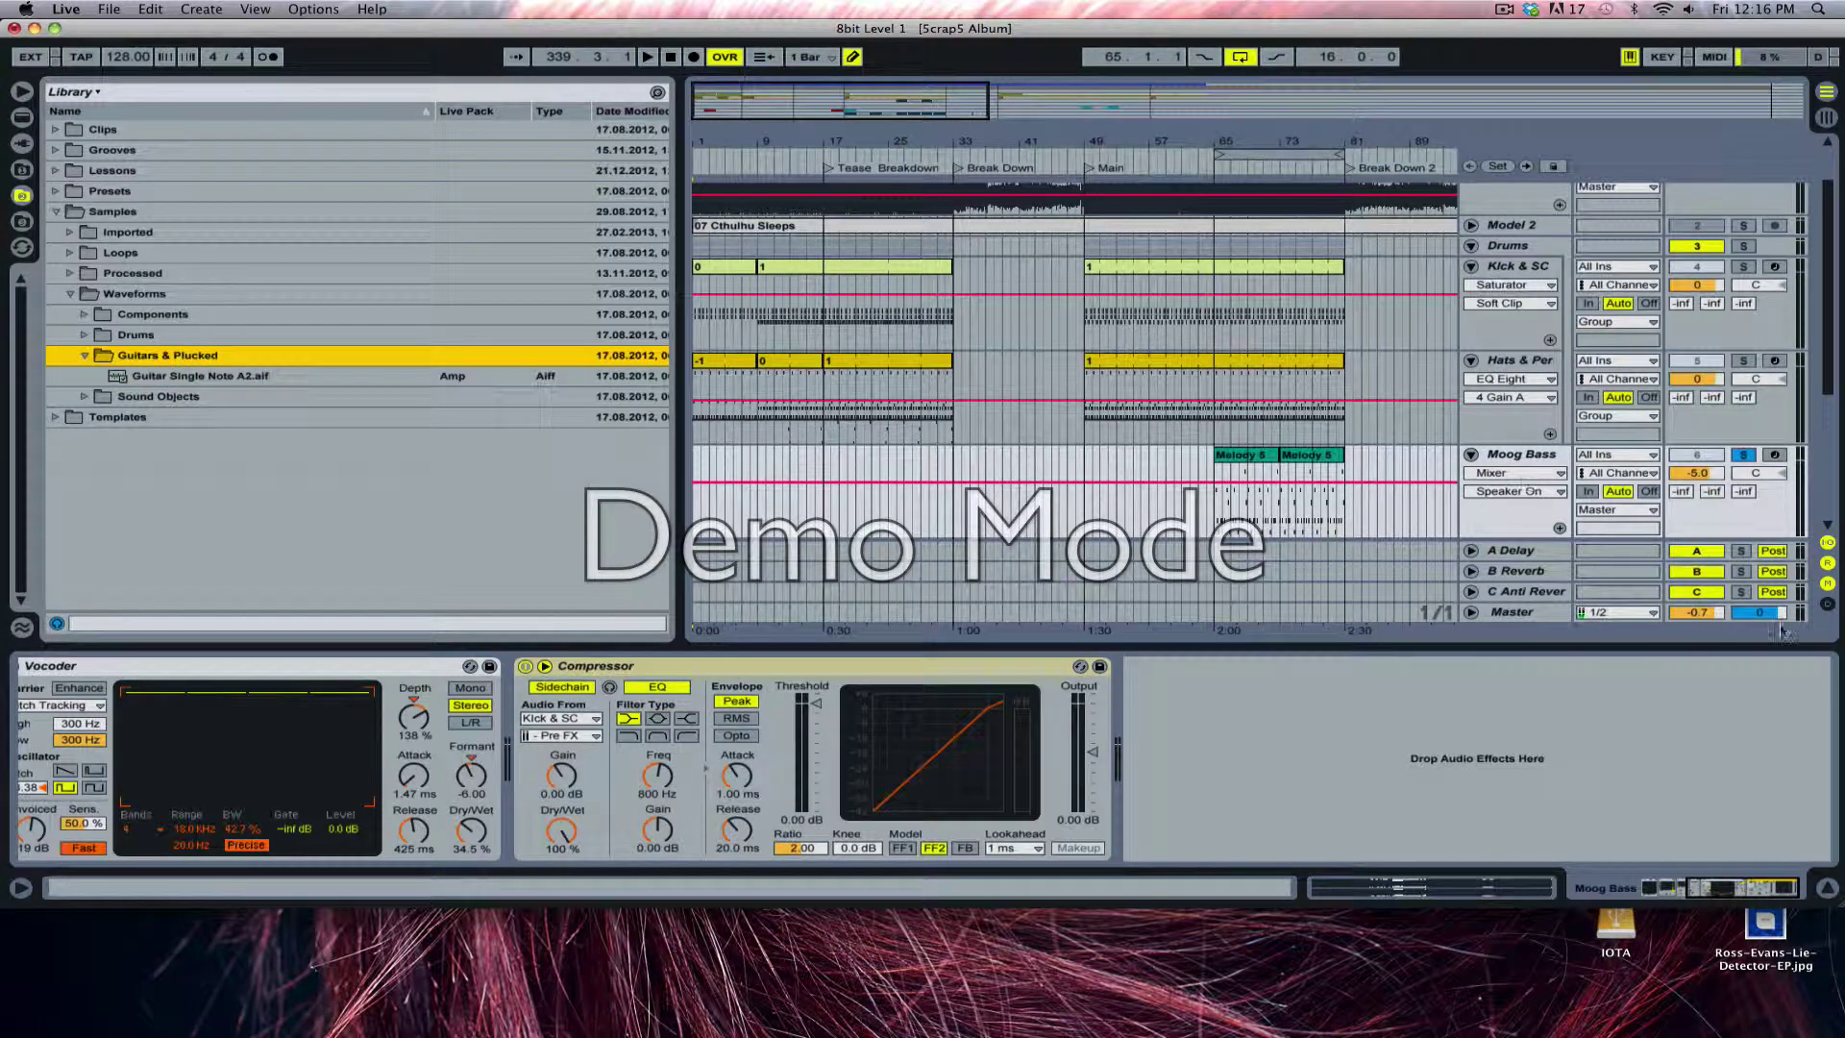
click(1734, 616)
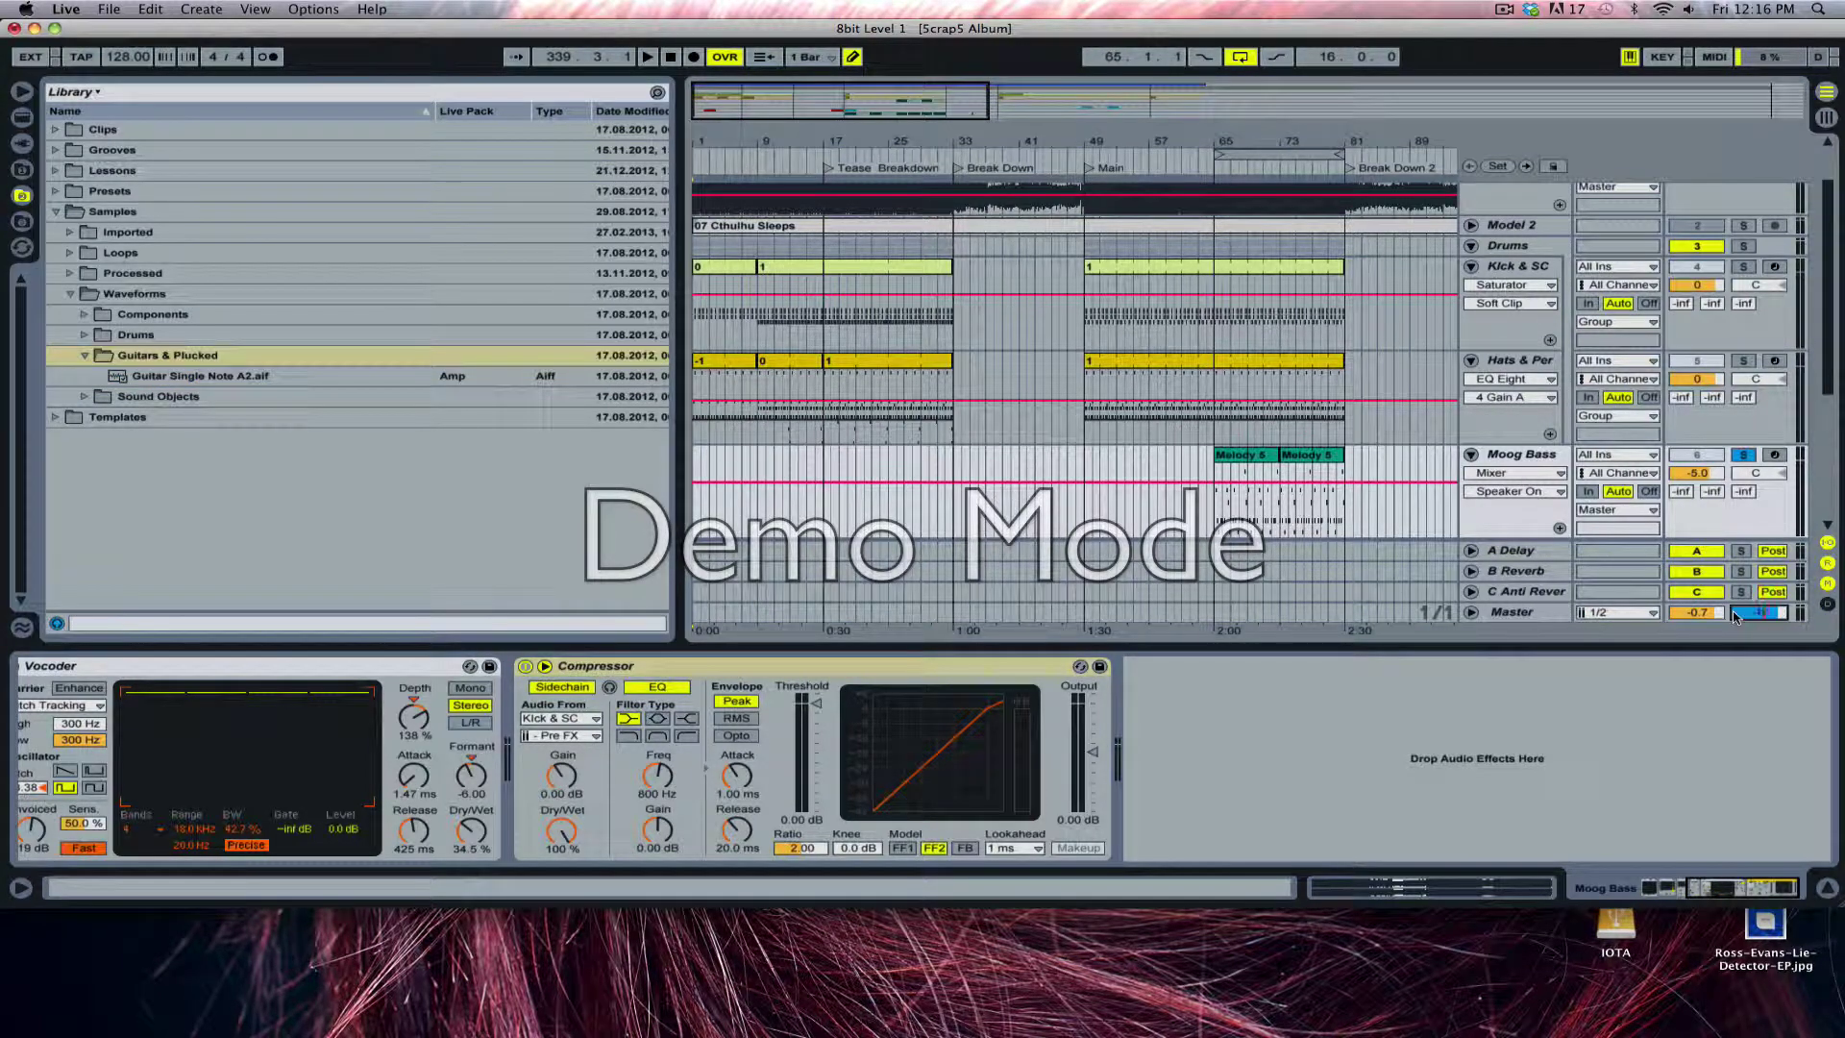
click(216, 378)
click(183, 356)
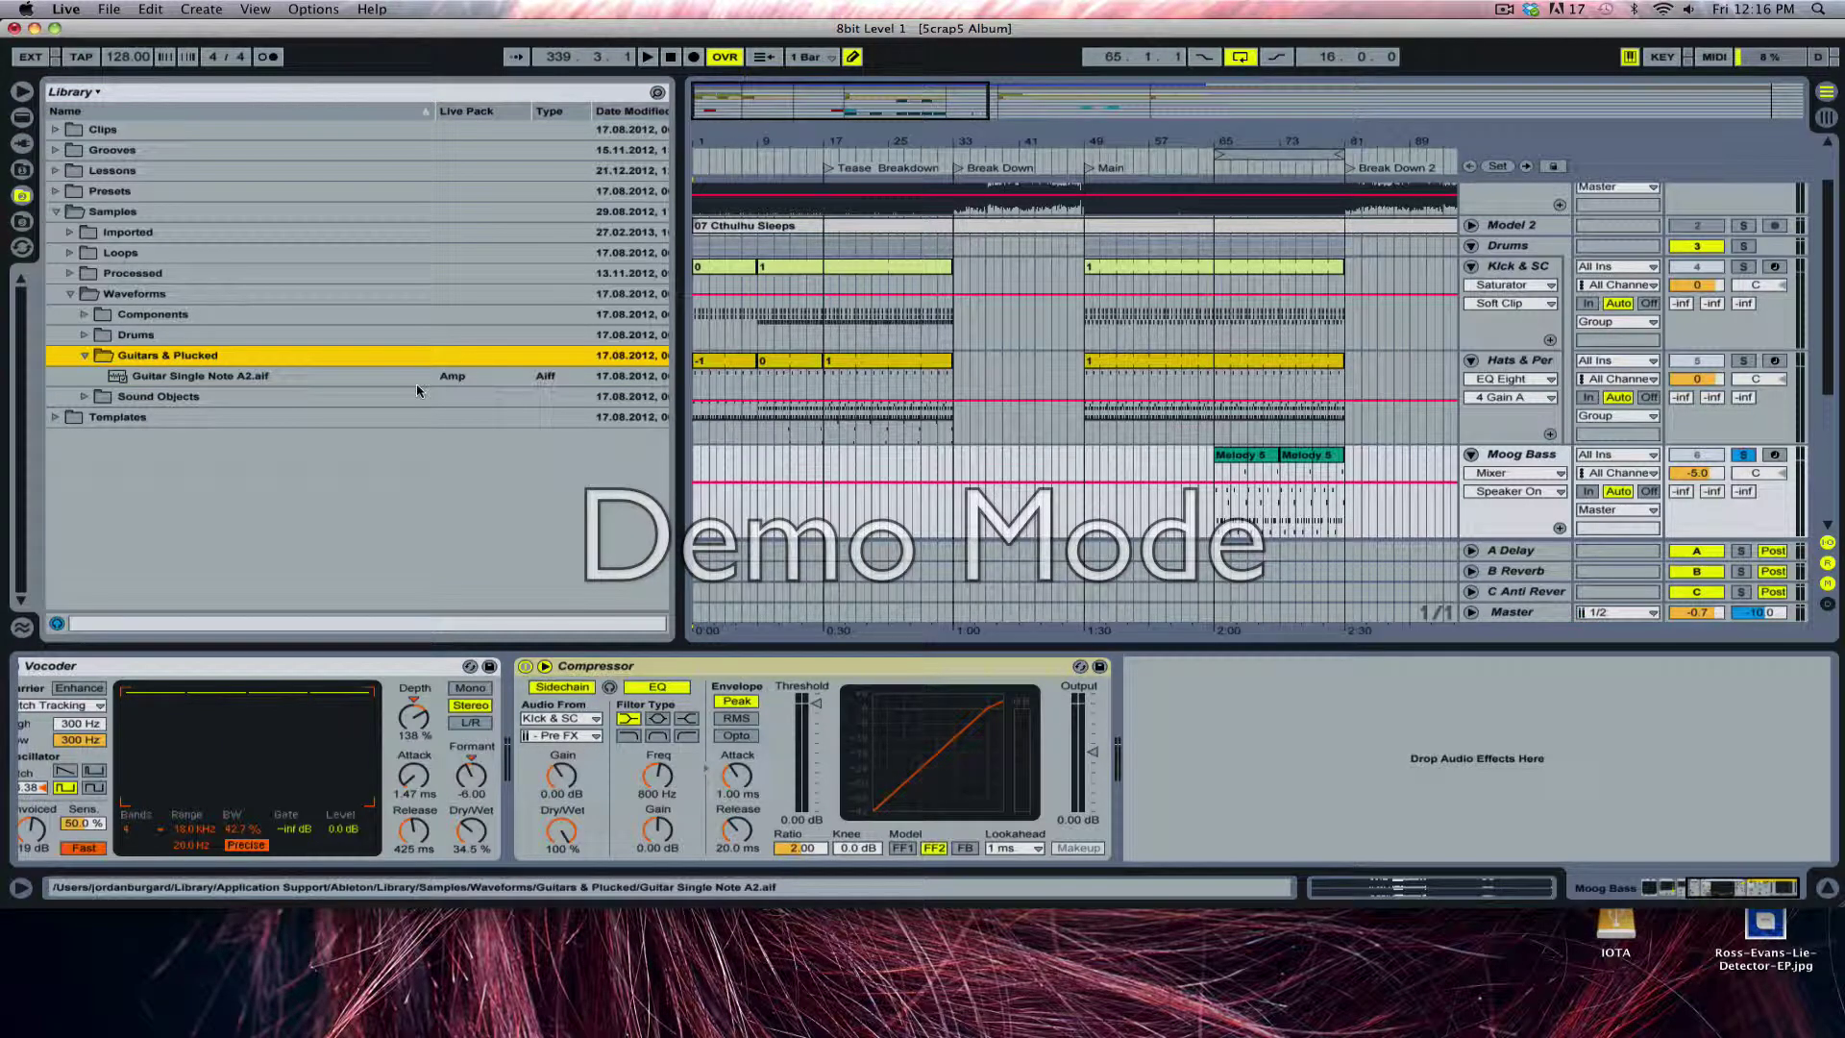
Collapse Waveforms, expand the Loops folder and preview Kamoni Hermitfrost.aif
click(70, 293)
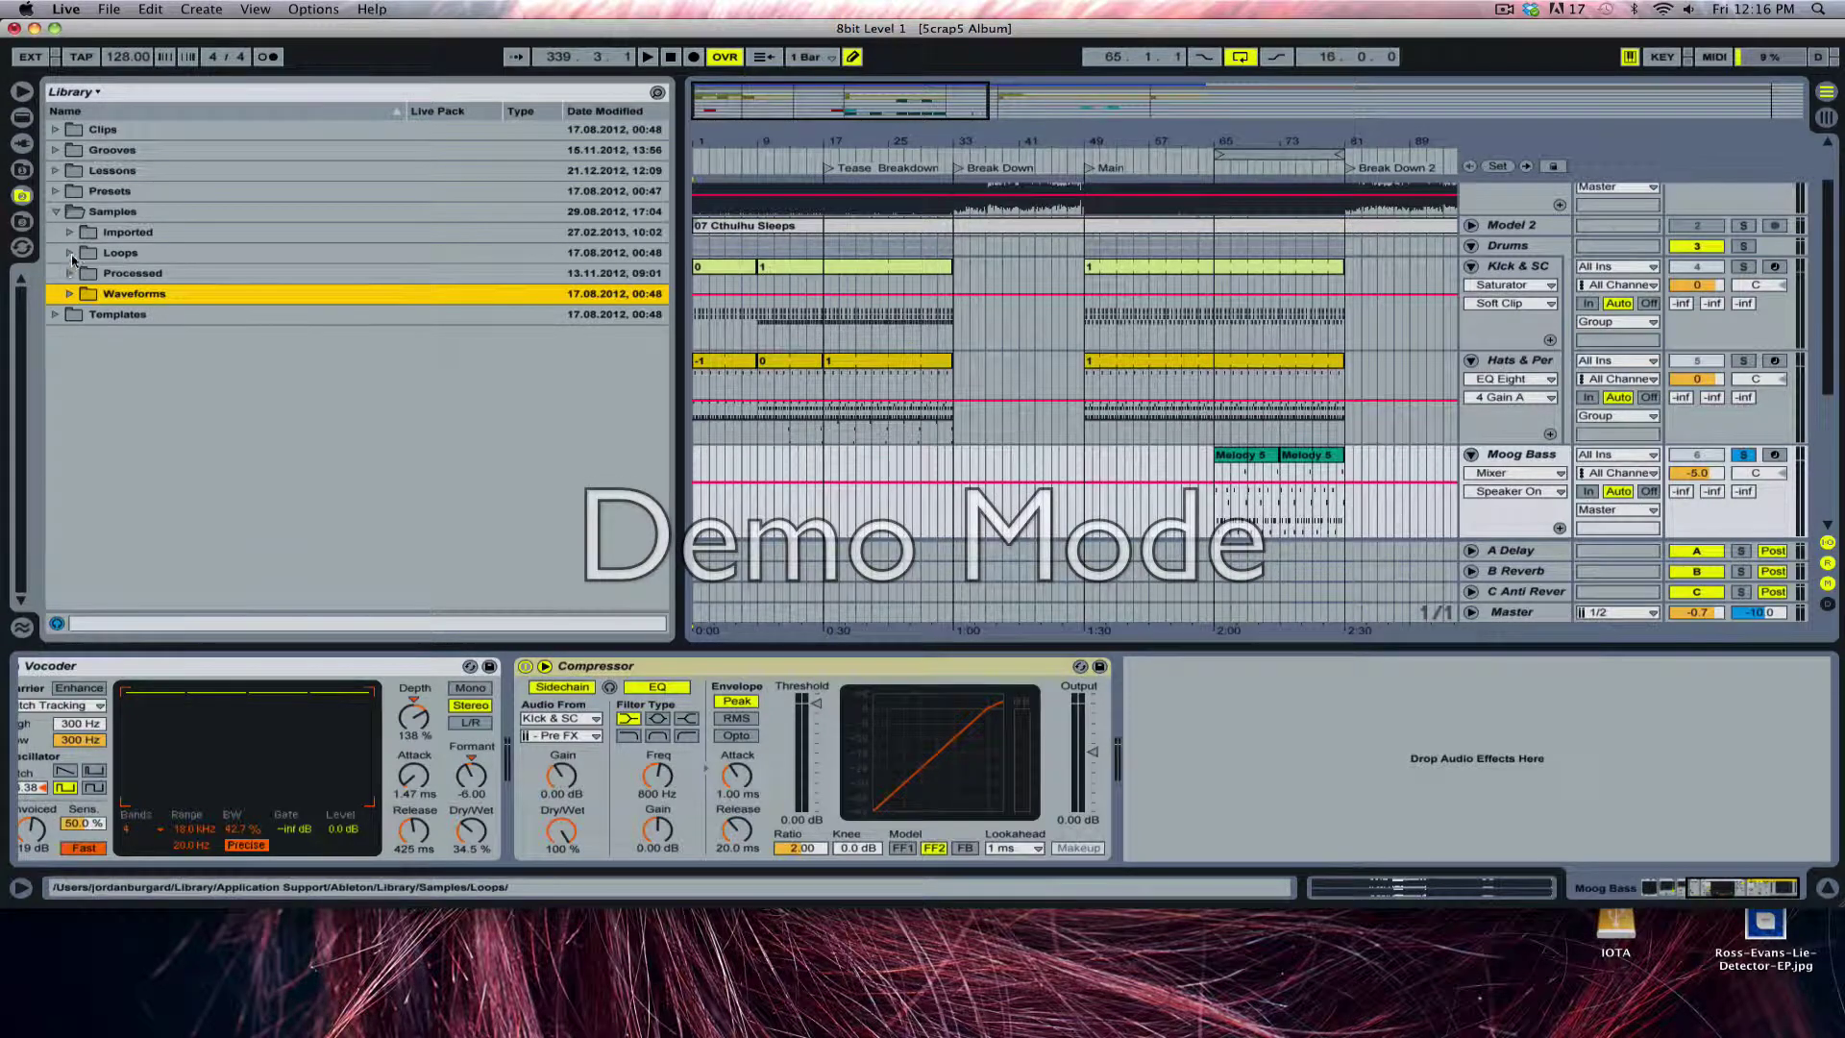
click(70, 253)
click(96, 293)
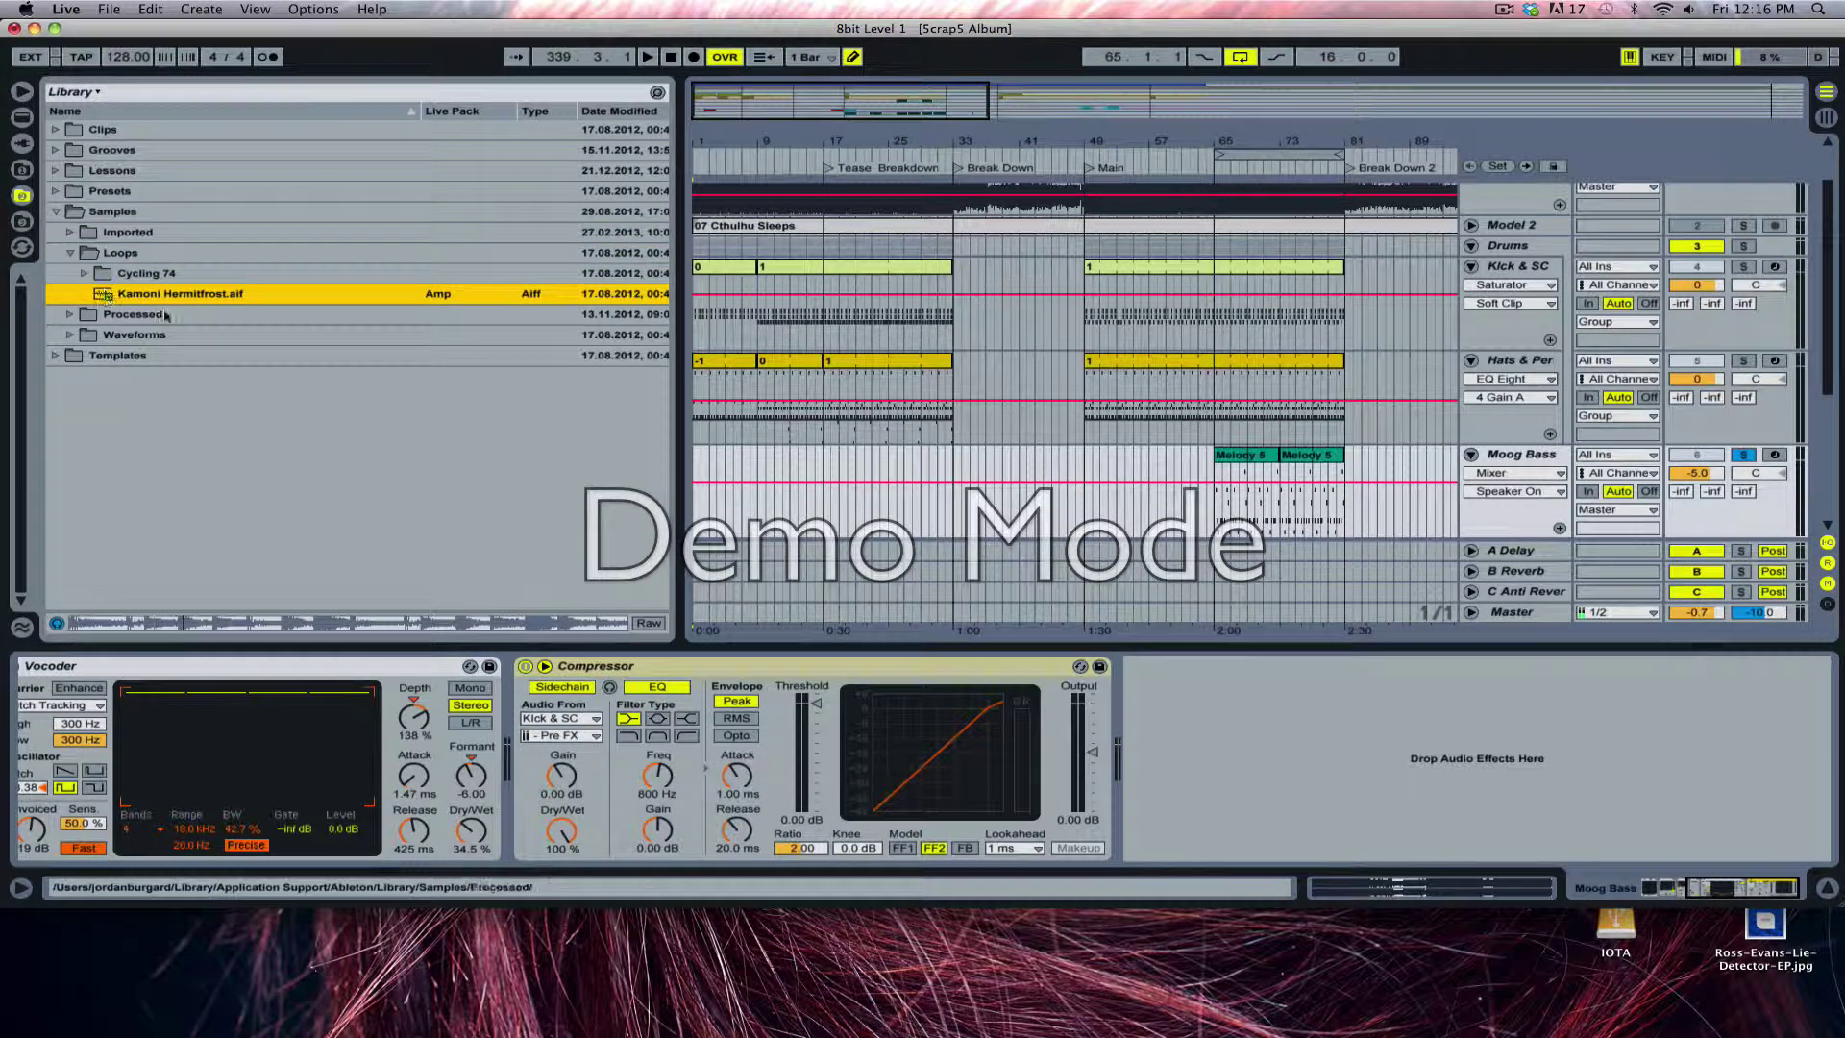
Enter -10 in the Master Cue Volume field to set it to -10.0 dB
click(1761, 613)
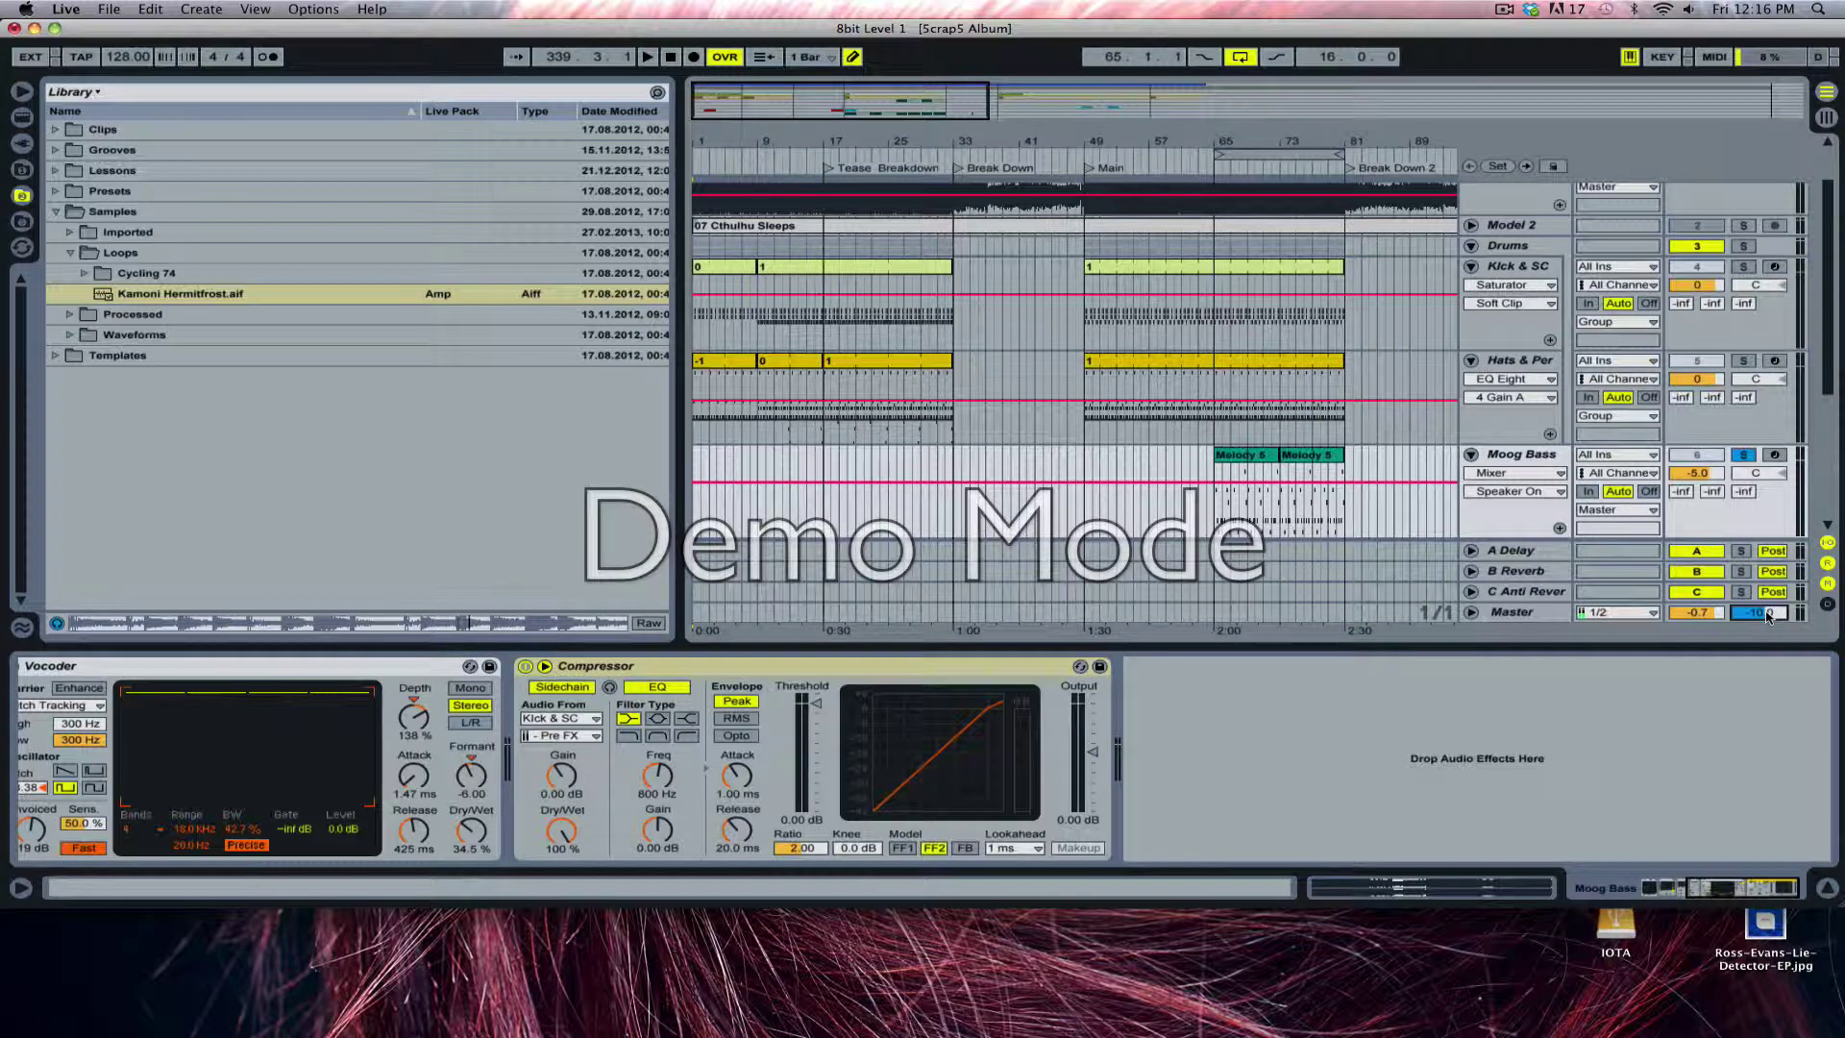
text(-5)
key(BackSpace)
key(BackSpace)
text(0)
key(Return)
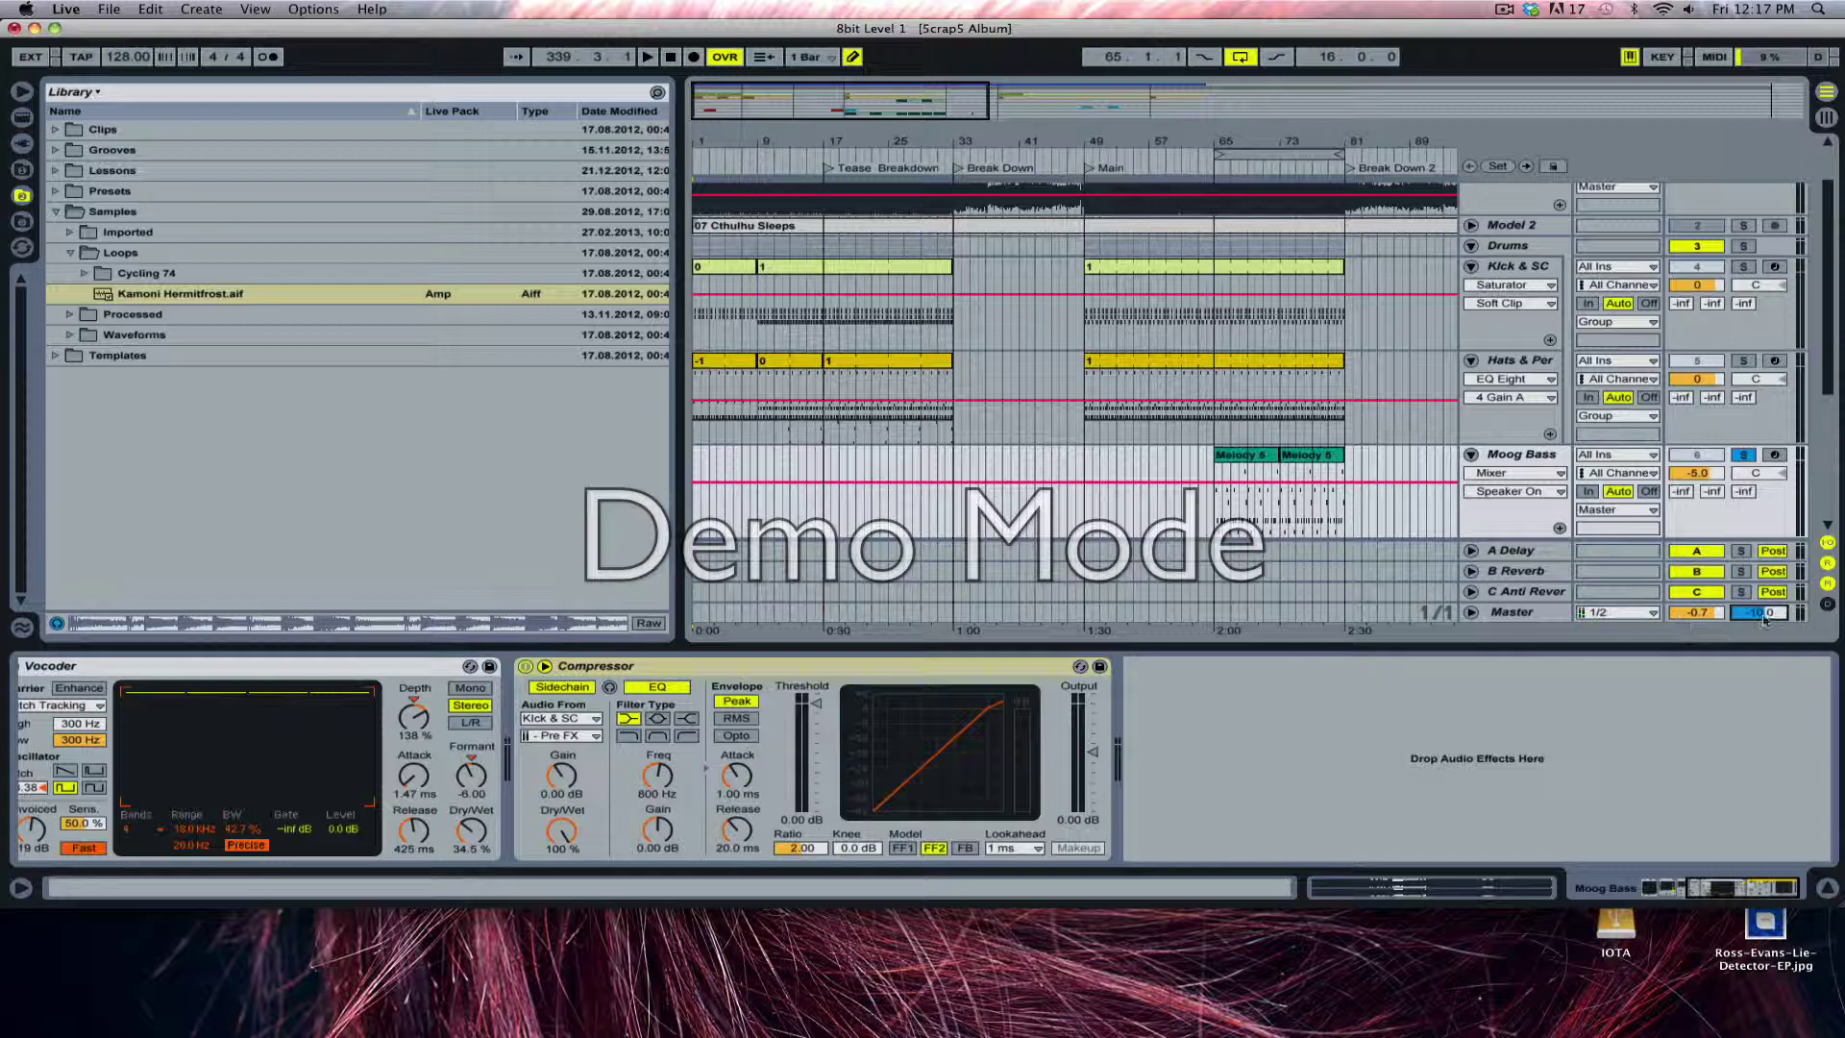